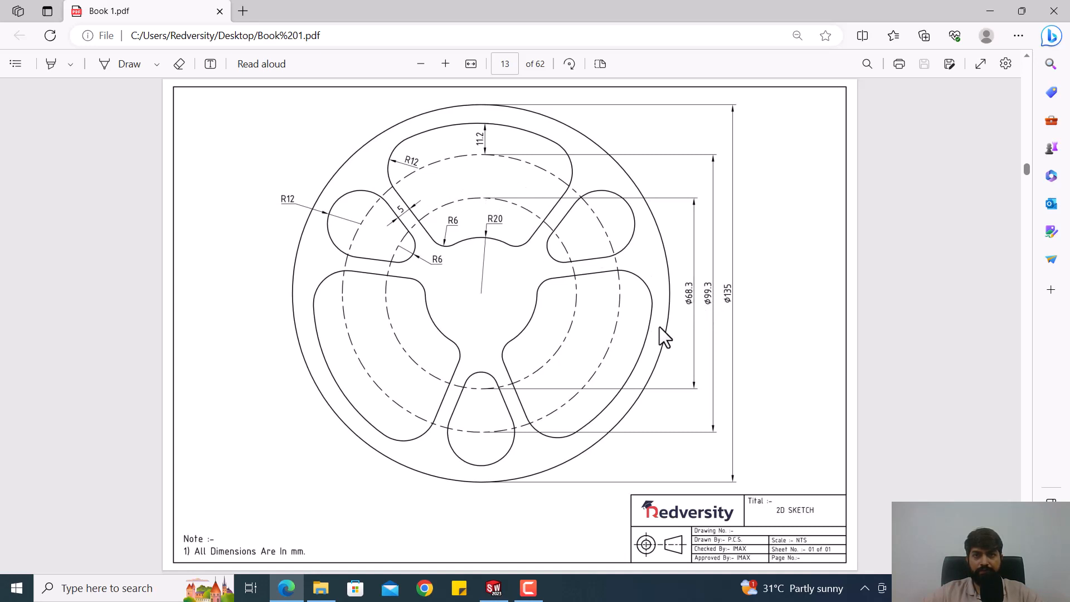
# Step: Switch to SOLIDWORKS and sketch a circle centred on the origin inside the 135 mm circle, about 89 mm in diameter
pyautogui.click(498, 589)
pyautogui.click(126, 30)
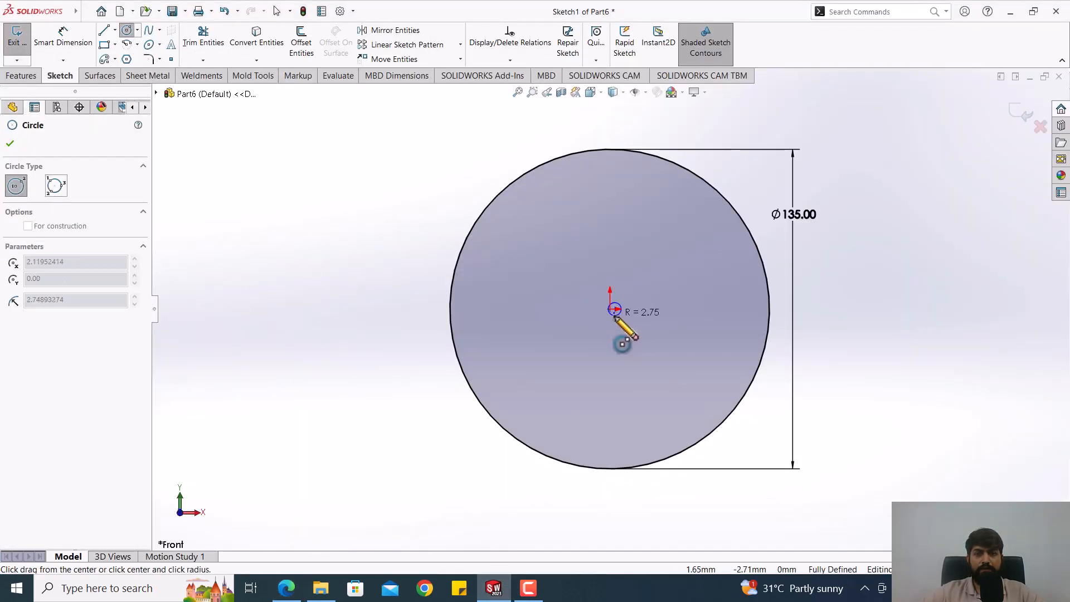
pyautogui.press('Escape')
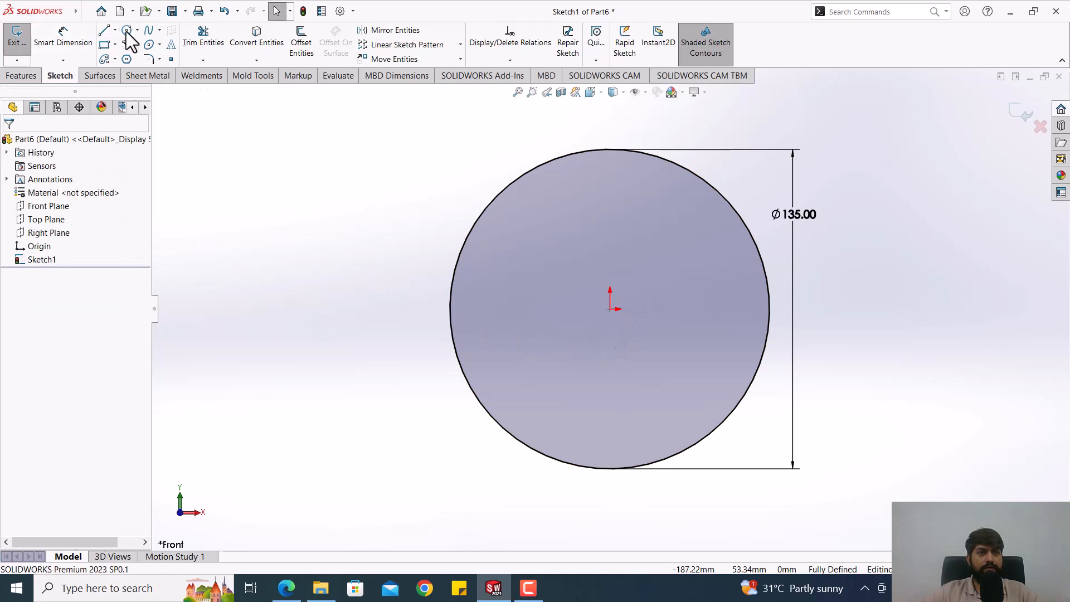
pyautogui.press('Return')
pyautogui.click(610, 308)
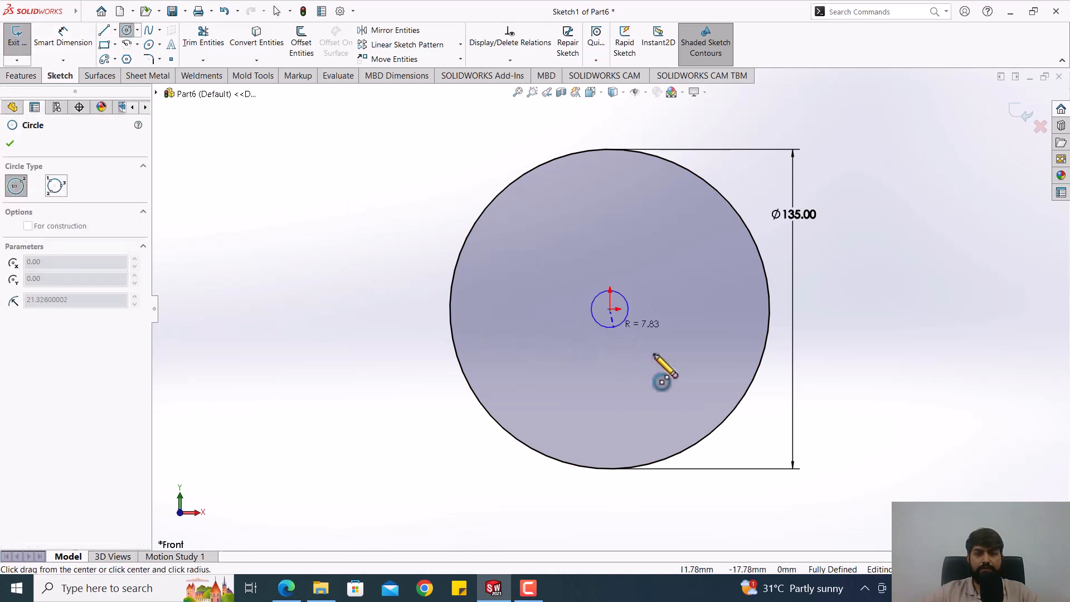
pyautogui.click(716, 297)
pyautogui.press('Escape')
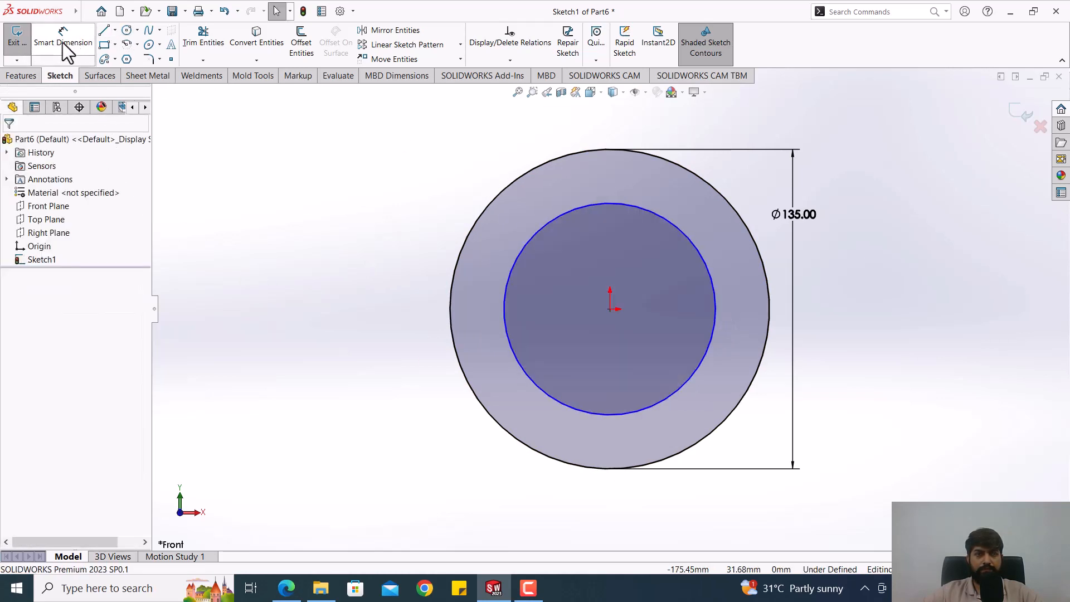
# Step: Dimension the inner circle's diameter and set it to 99.3 mm
pyautogui.click(53, 43)
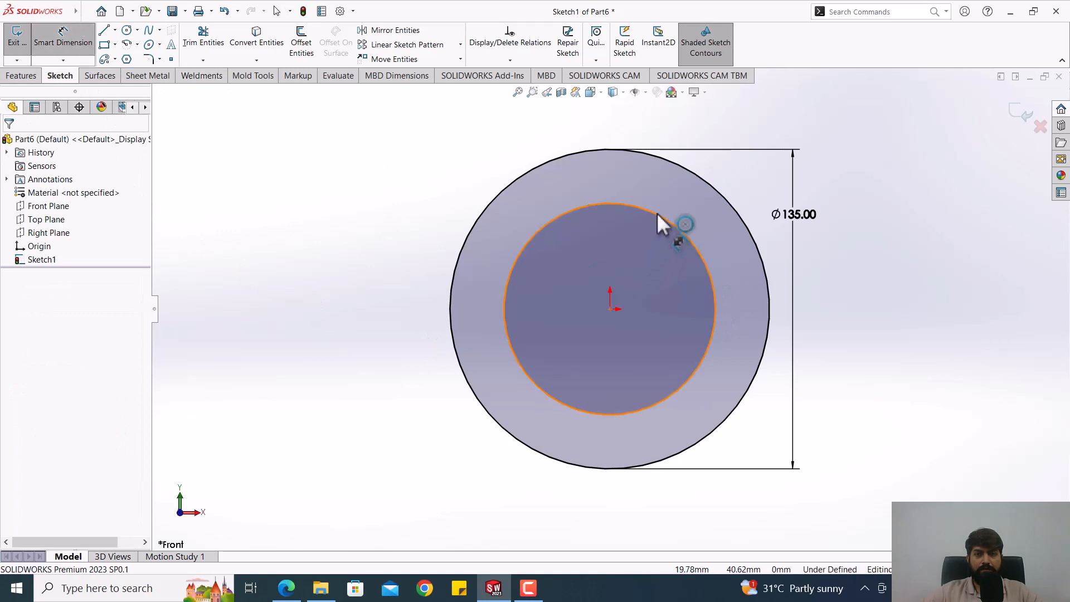
pyautogui.click(682, 259)
pyautogui.click(736, 282)
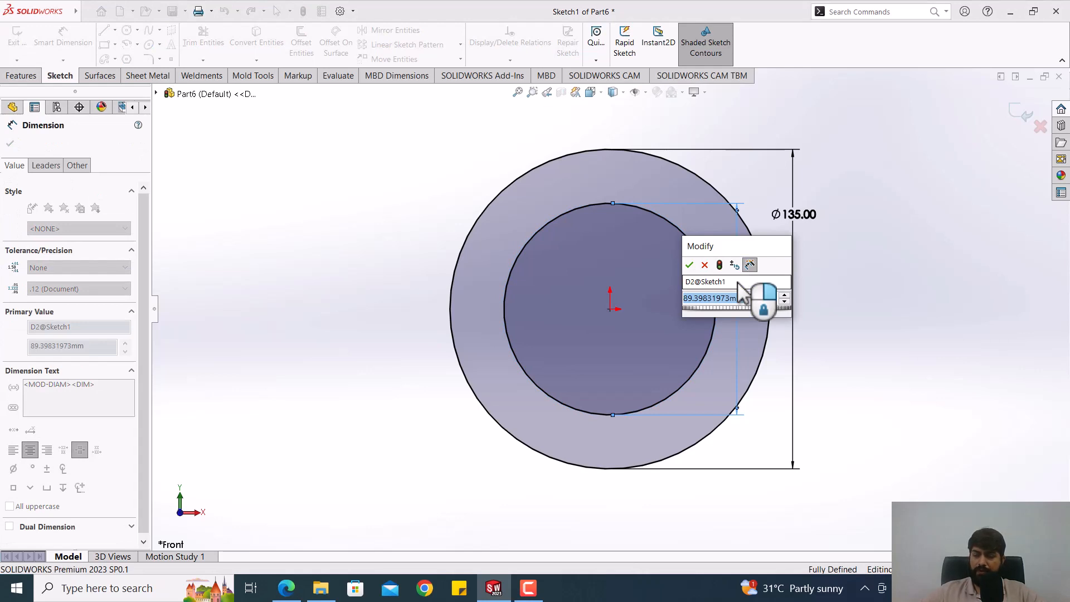
pyautogui.write('90')
pyautogui.press('Return')
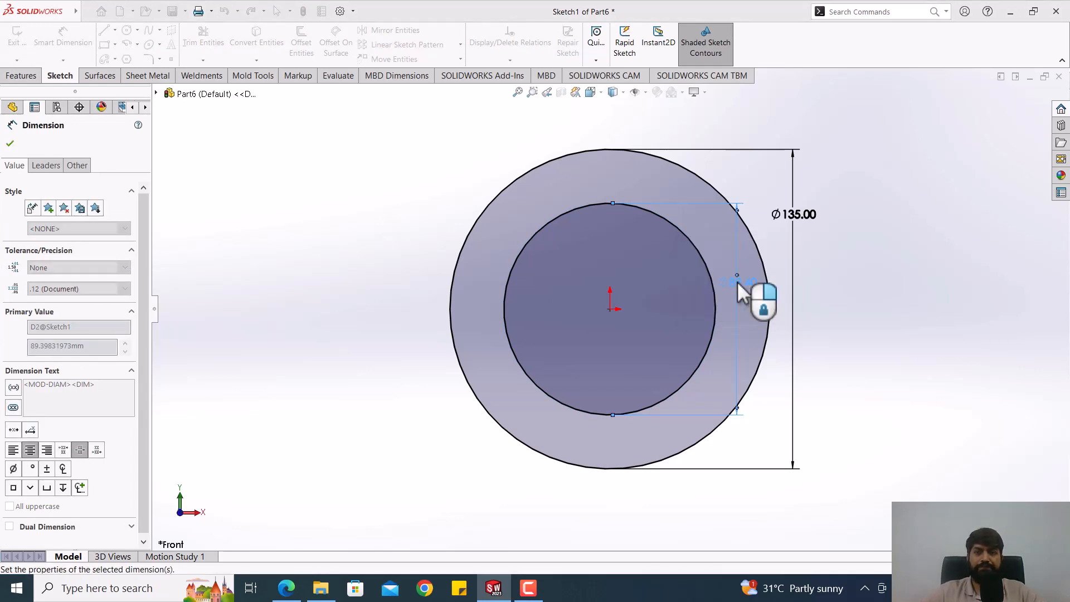
pyautogui.click(354, 237)
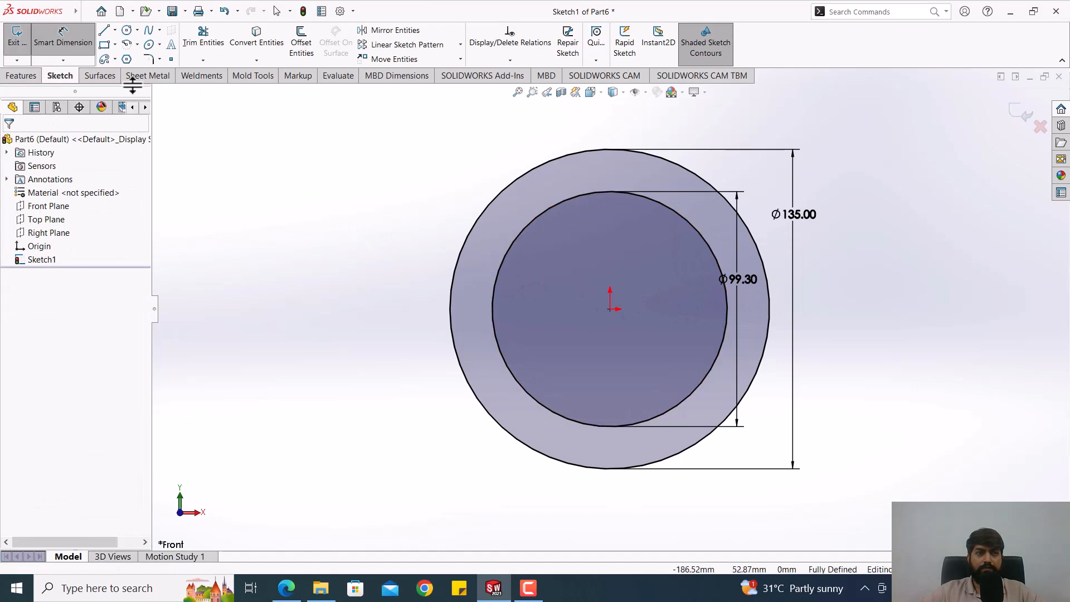
pyautogui.press('Escape')
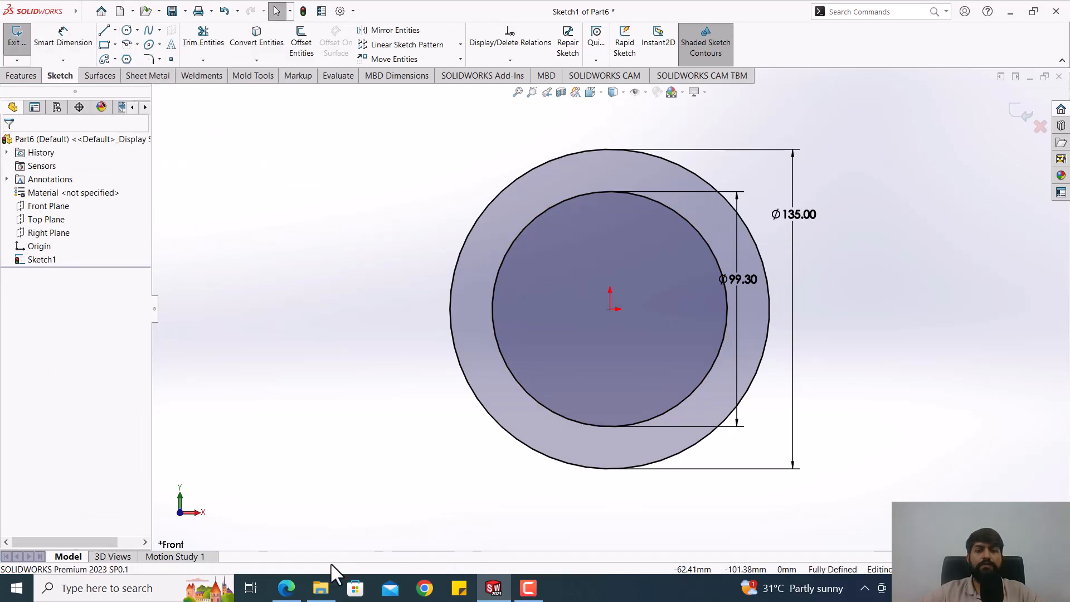
# Step: Check the PDF drawing in Edge and sketch a third circle in SOLIDWORKS, centred on the origin, about 64 mm in diameter
pyautogui.click(288, 590)
pyautogui.click(296, 594)
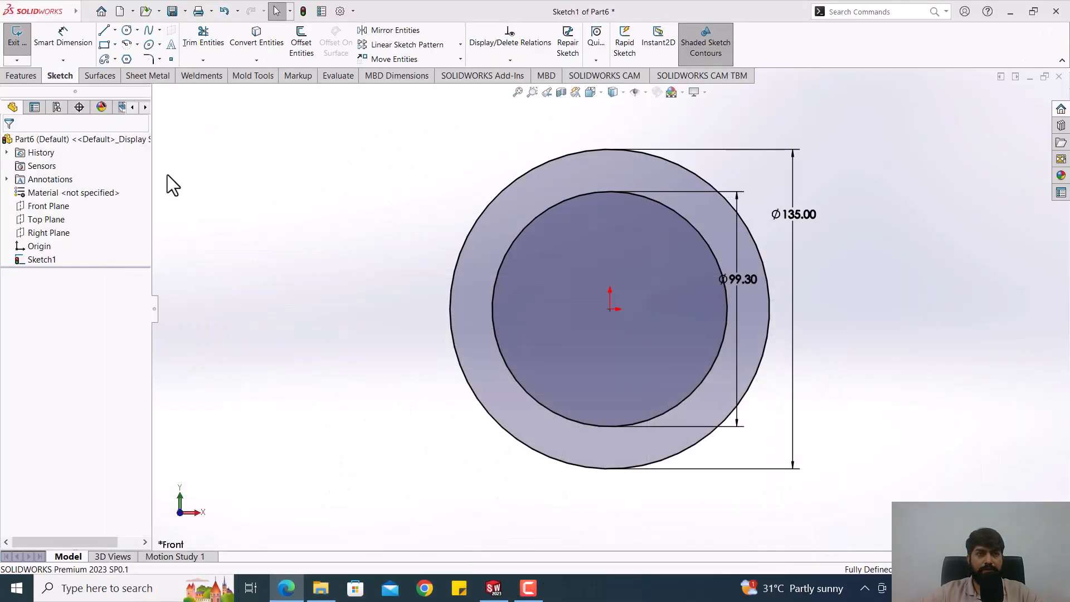
pyautogui.click(127, 30)
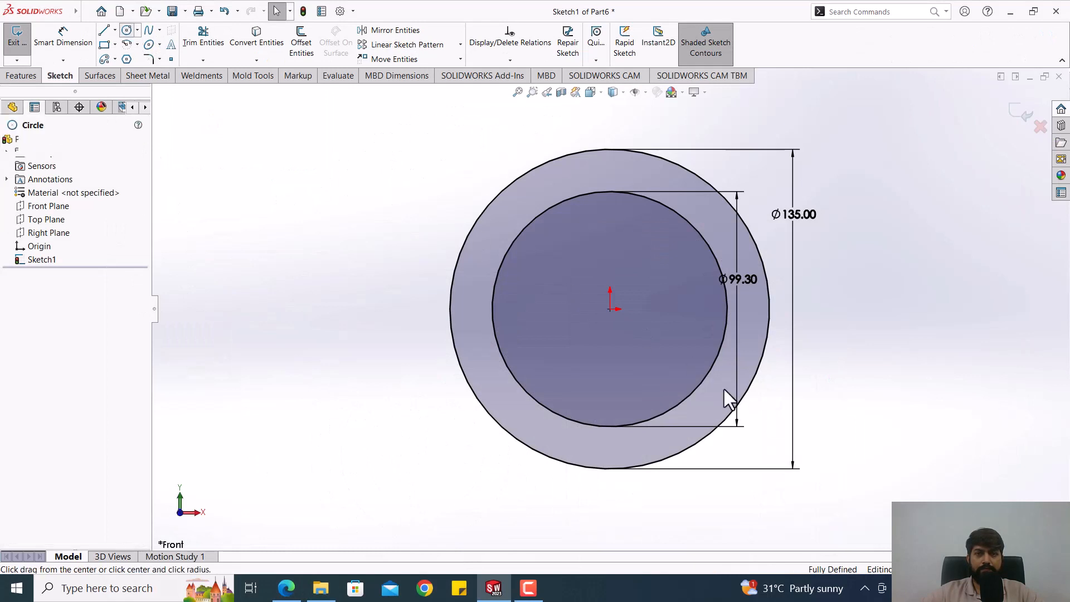
pyautogui.click(611, 310)
pyautogui.click(679, 338)
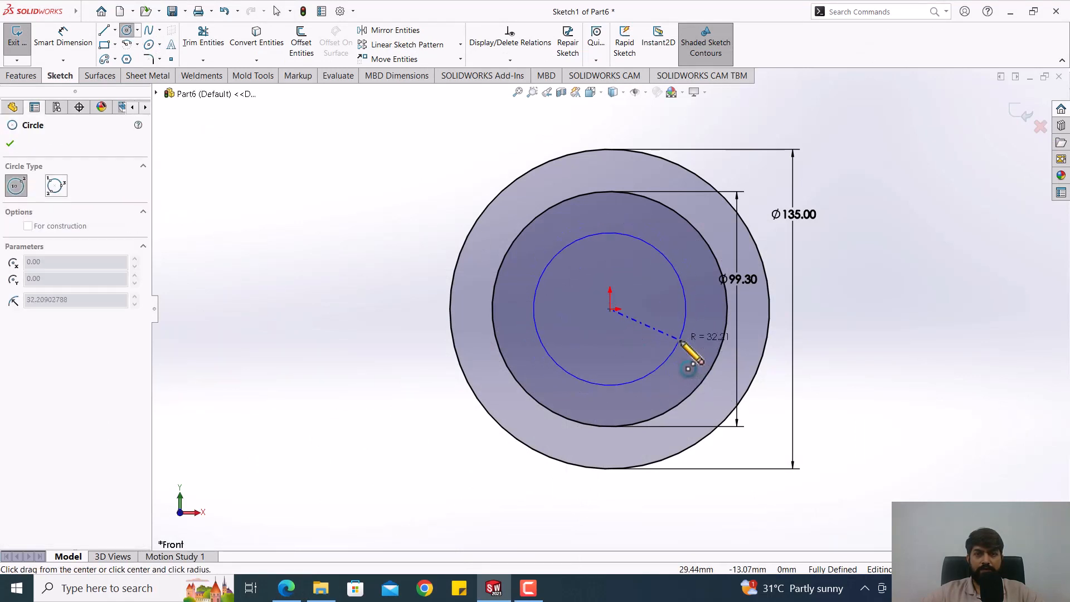
# Step: Dimension the smallest circle's diameter and set it to 68.3 mm
pyautogui.click(78, 45)
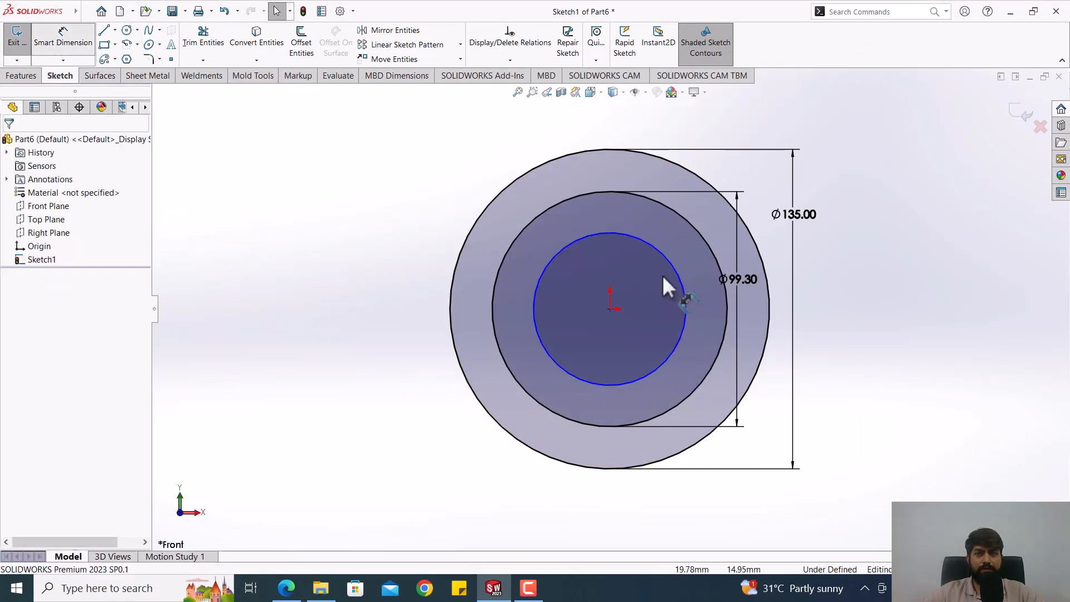
pyautogui.click(676, 279)
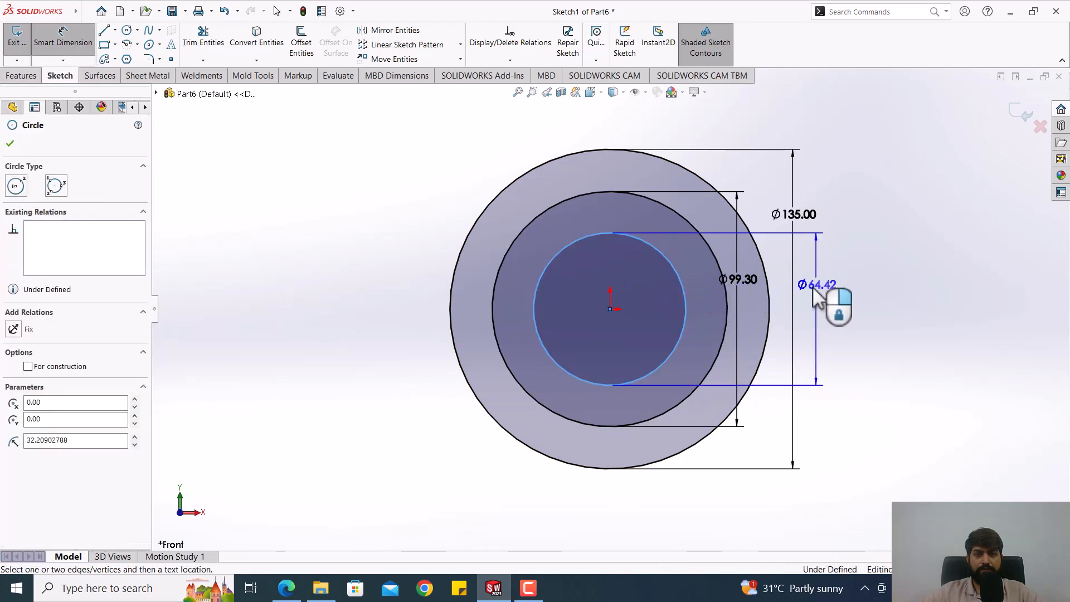
pyautogui.click(788, 294)
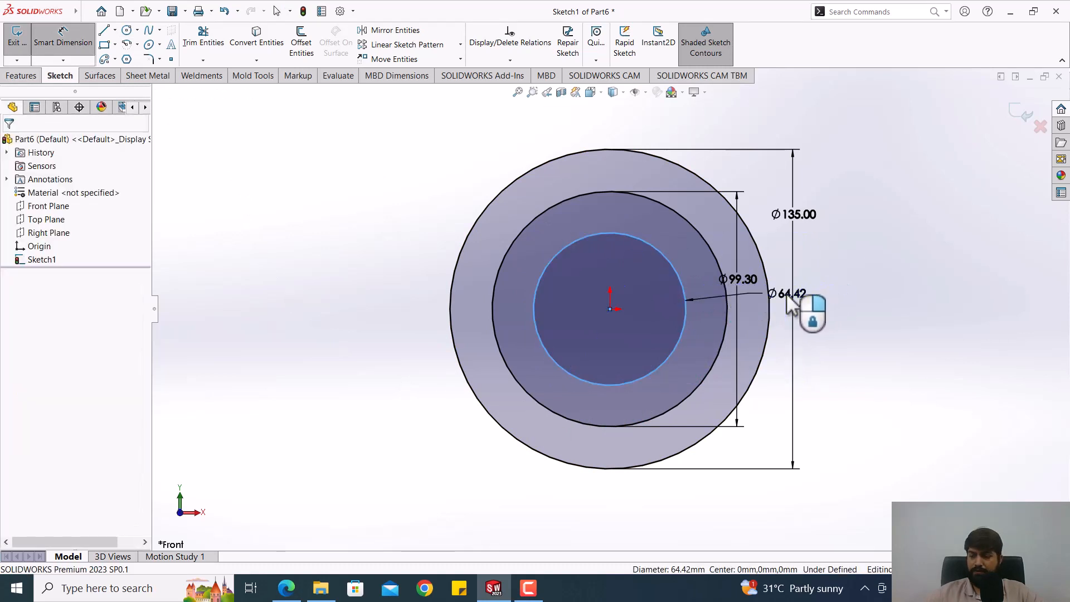
pyautogui.write('68')
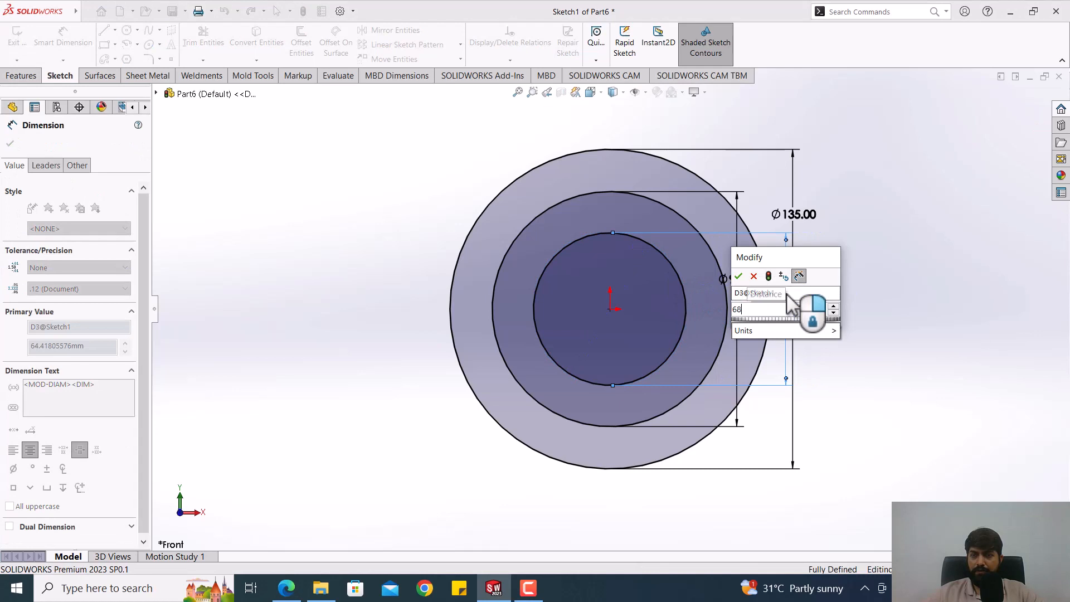
pyautogui.write('.2')
pyautogui.press('Return')
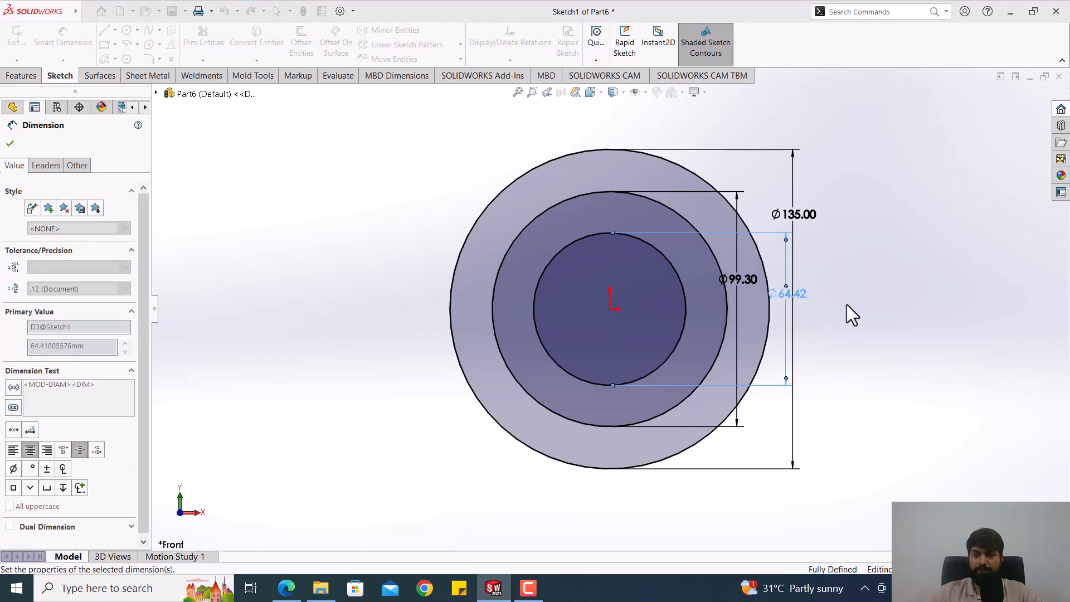
pyautogui.click(874, 323)
# Step: Rearrange the three diameter dimensions outside the outer circle, with the 68.3 mm innermost and the 135 mm outermost
pyautogui.moveTo(804, 213); pyautogui.dragTo(886, 255)
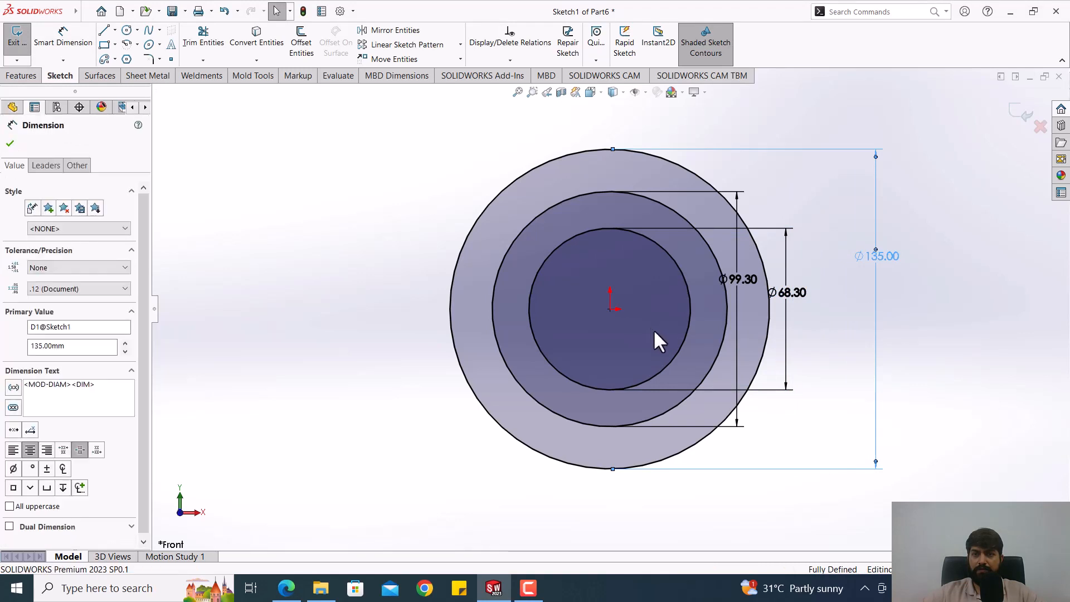
pyautogui.moveTo(737, 277); pyautogui.dragTo(807, 307)
pyautogui.click(927, 373)
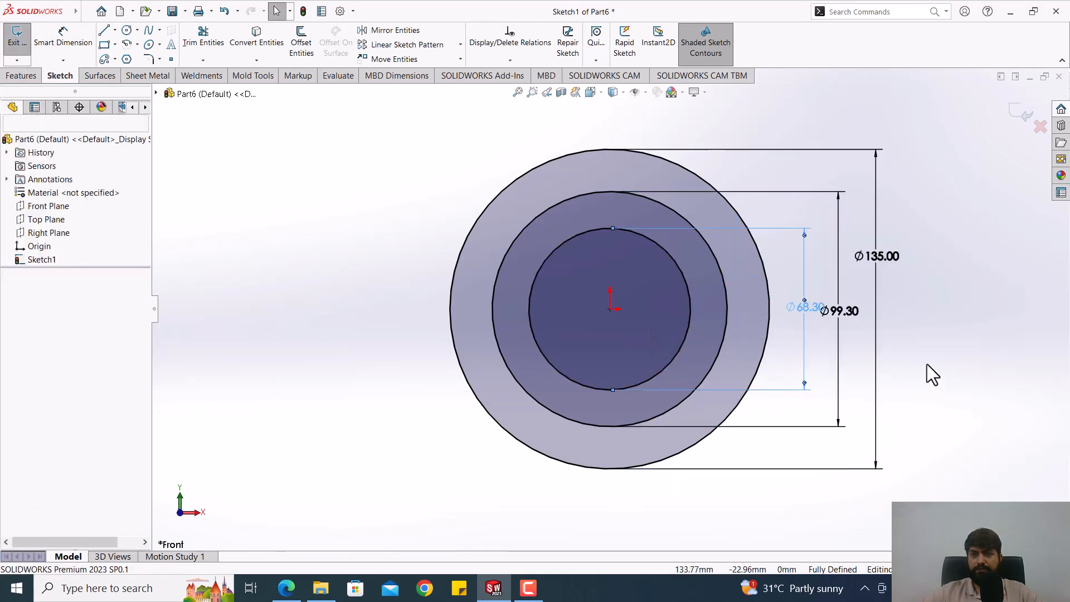
# Step: Convert the 99.3 mm and 68.3 mm circles to construction geometry
pyautogui.press('f')
pyautogui.scroll(-2, 629, 359)
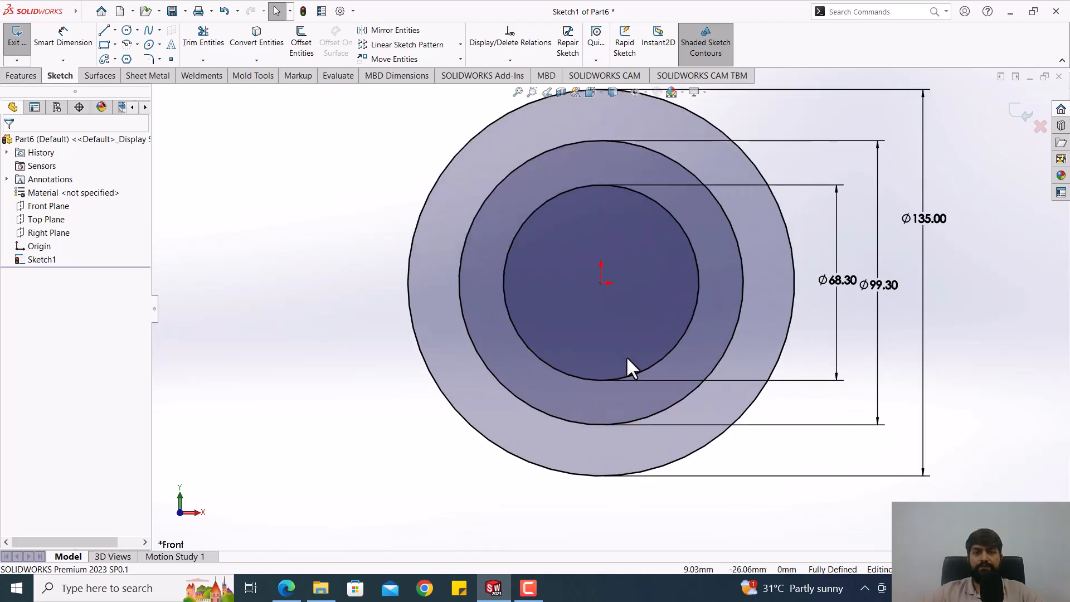
pyautogui.click(524, 161)
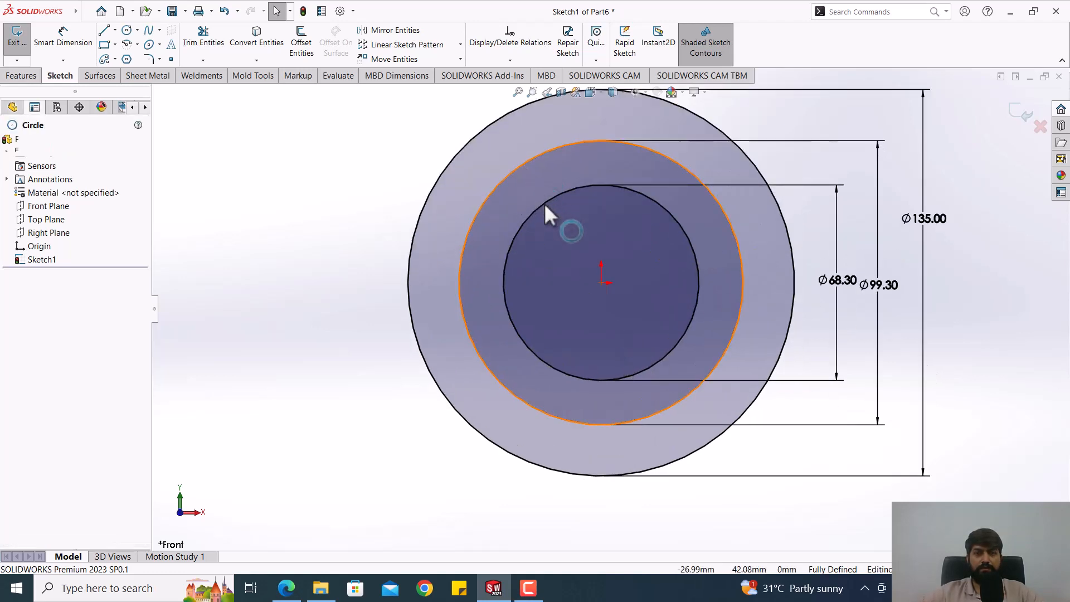
pyautogui.keyDown('ctrl'); pyautogui.click(533, 210); pyautogui.keyUp('ctrl')
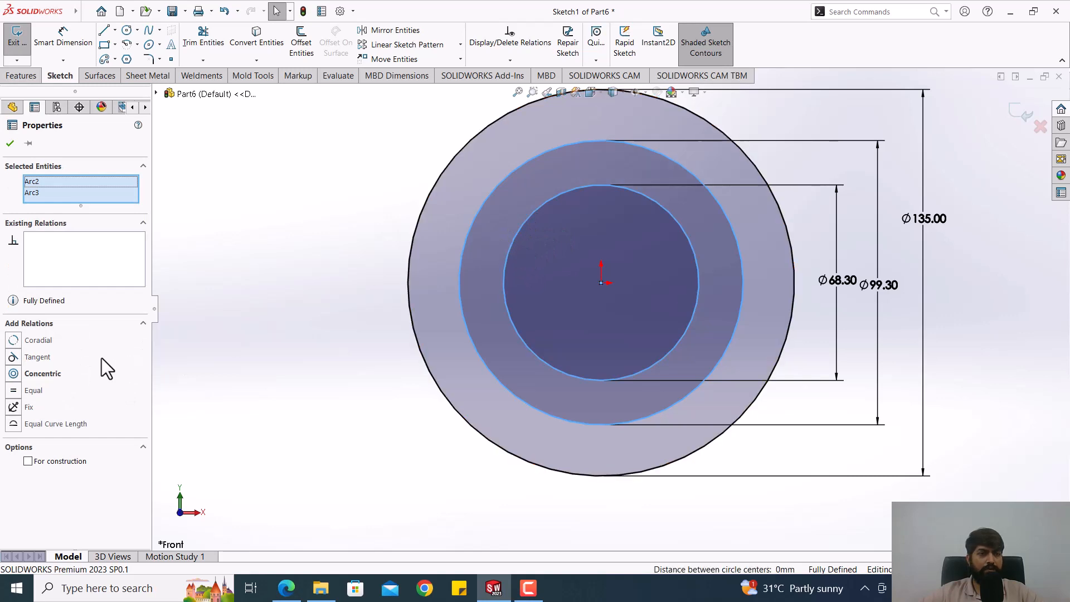
pyautogui.click(28, 461)
pyautogui.click(296, 328)
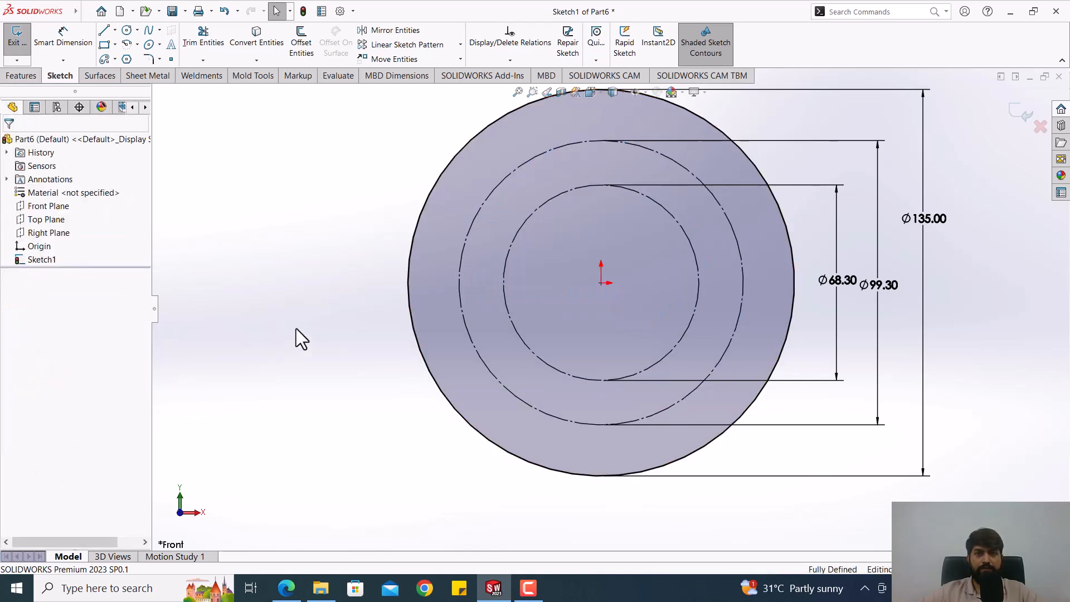
# Step: Consult the PDF drawing in Edge and, in SOLIDWORKS, sketch an upward-bulging centerpoint arc of about 11 mm radius centred on the 68.3 mm circle's lowest point
pyautogui.press('f')
pyautogui.scroll(-2, 578, 158)
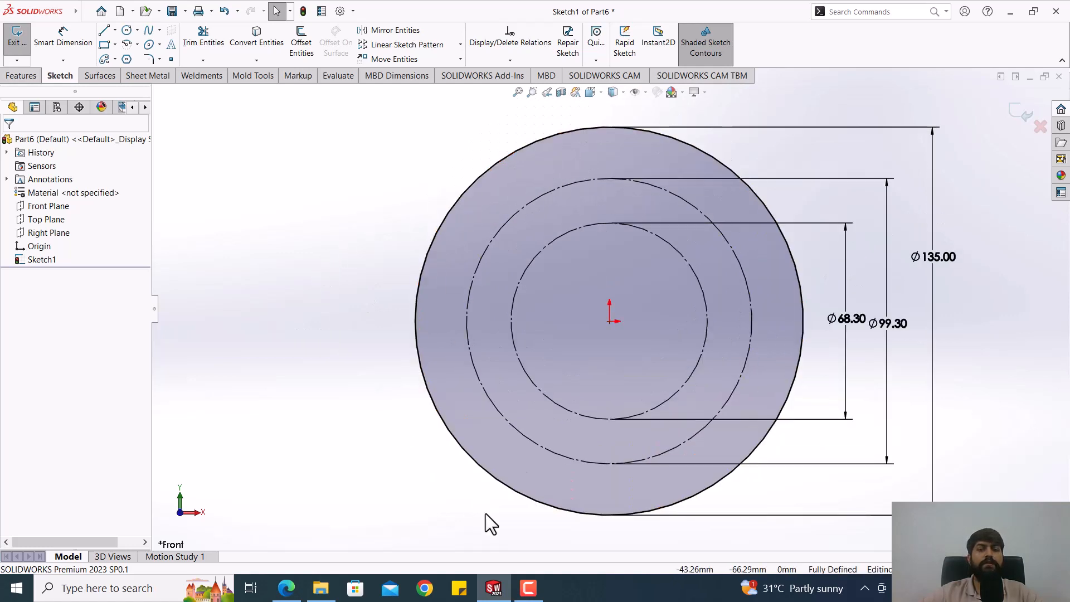
pyautogui.click(285, 590)
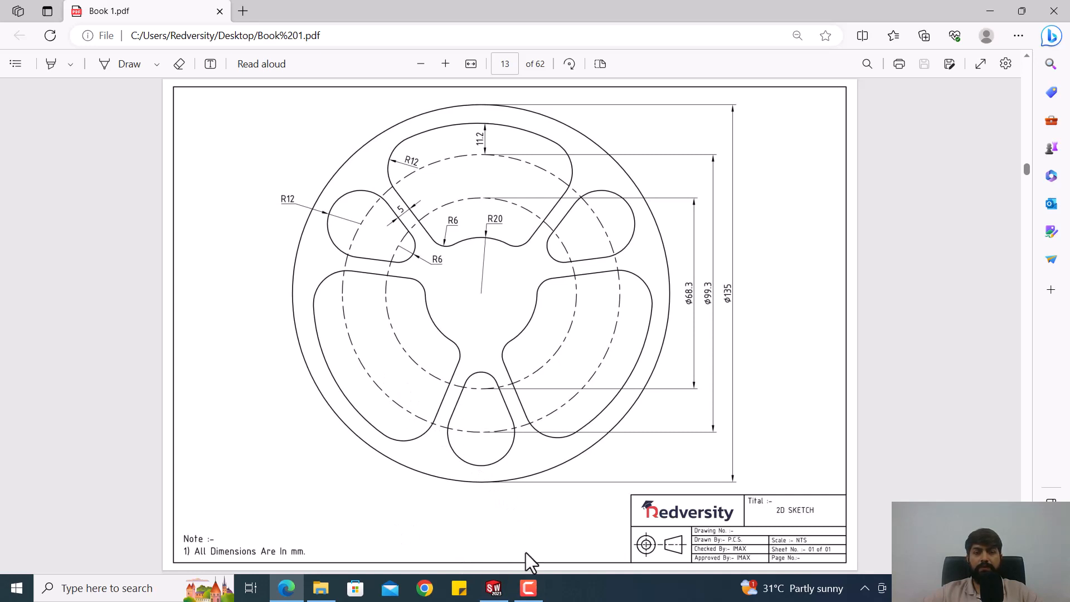
pyautogui.click(493, 589)
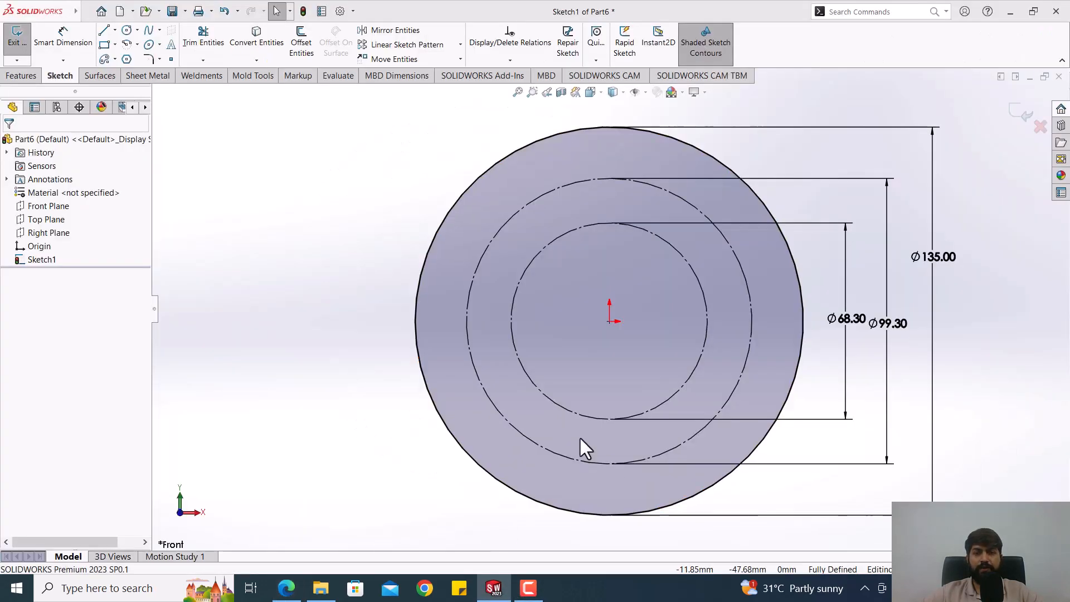
pyautogui.scroll(-3, 613, 440)
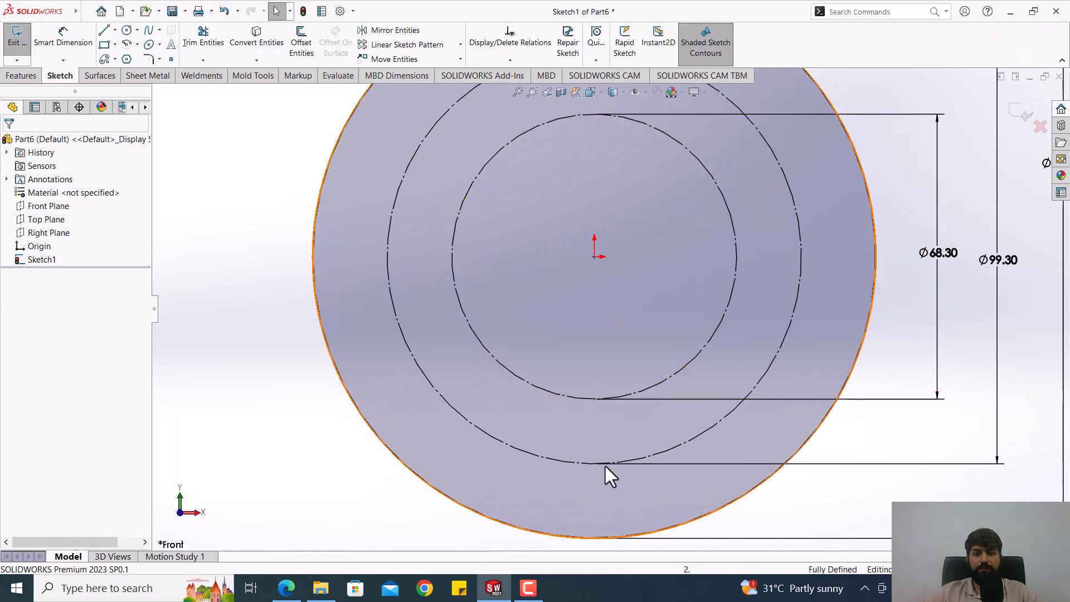
pyautogui.click(127, 46)
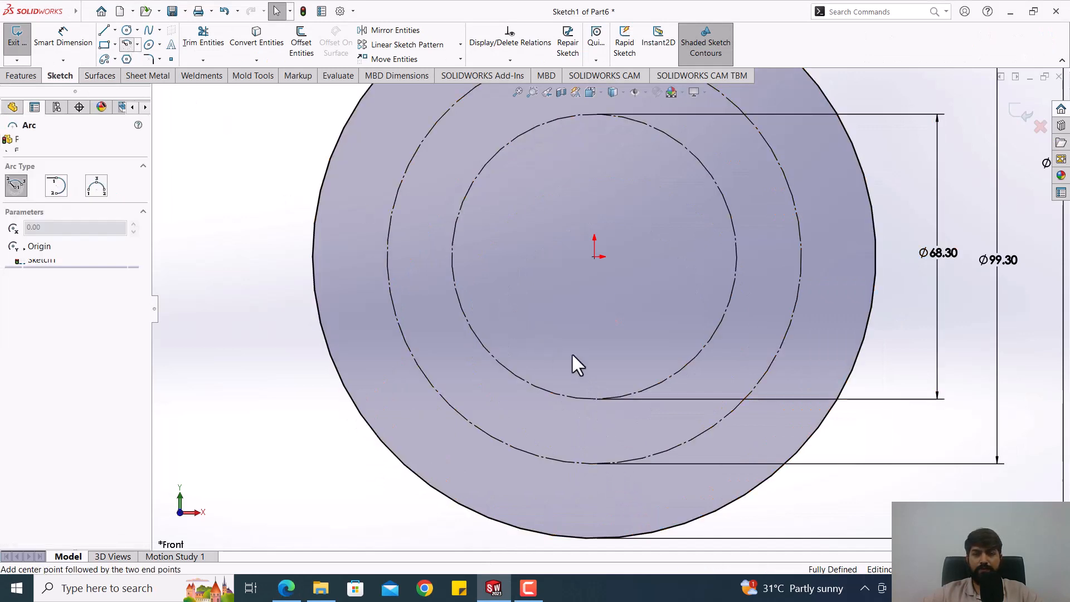
pyautogui.click(595, 399)
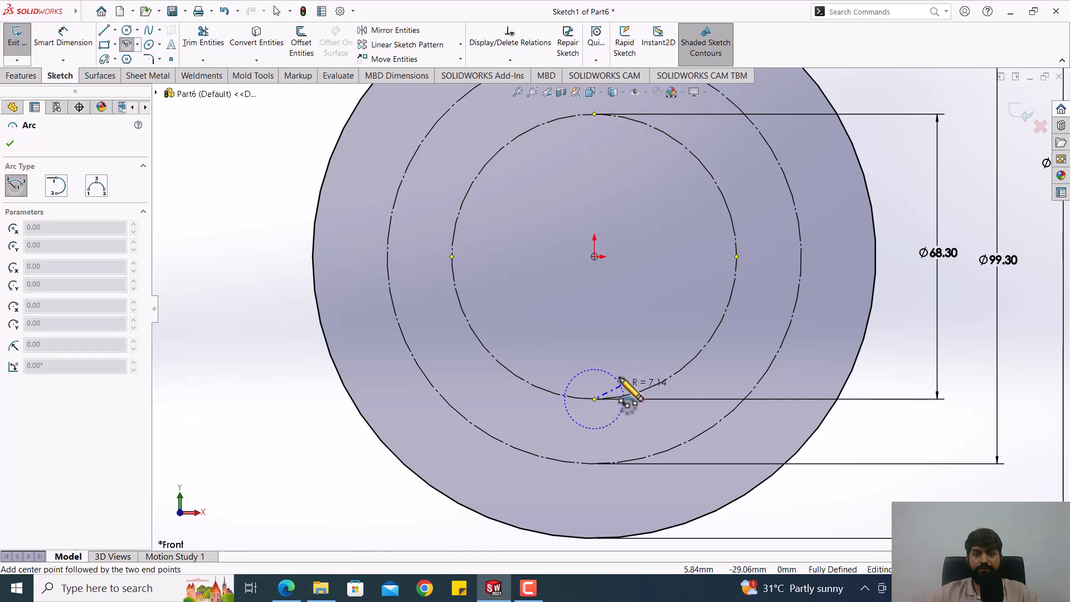
pyautogui.scroll(-2, 630, 412)
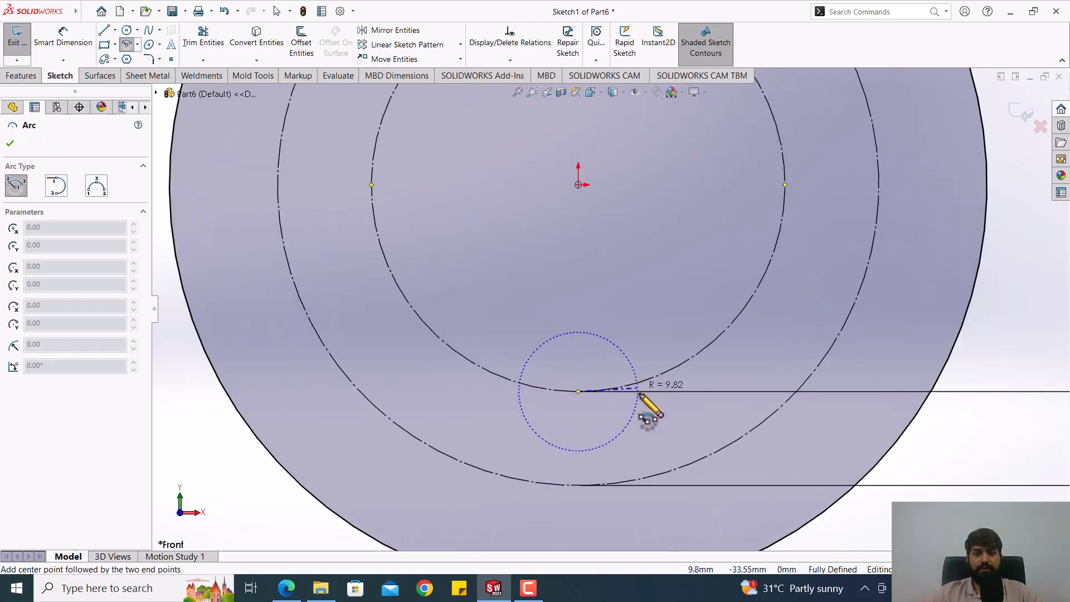
pyautogui.click(516, 365)
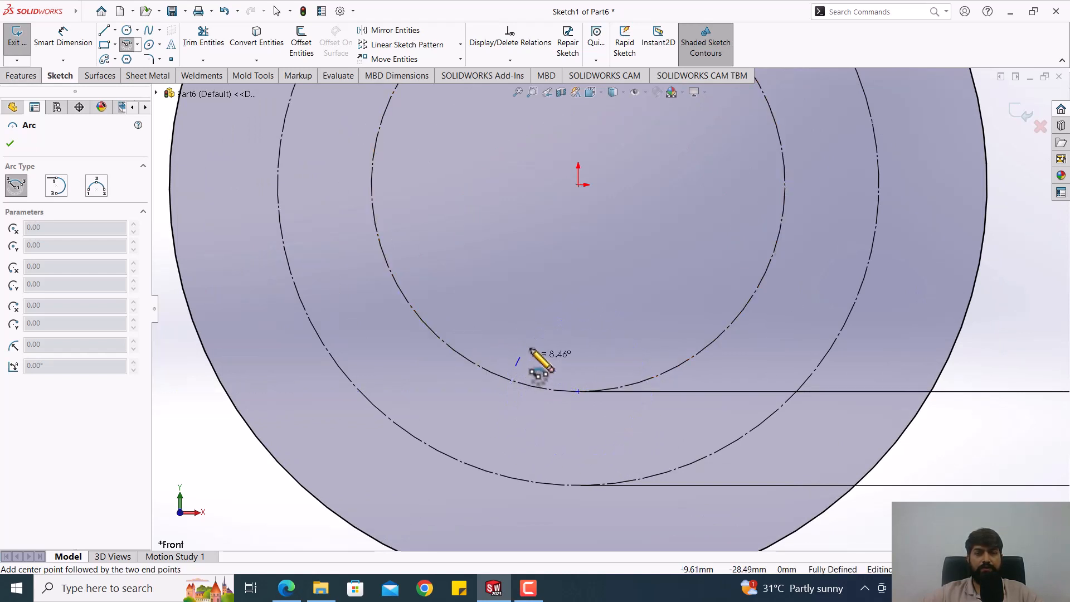
pyautogui.click(638, 366)
pyautogui.press('Escape')
# Step: Dimension the radius of the arc at the 68.3 mm circle's lowest point and set it to 6 mm
pyautogui.scroll(-2, 647, 386)
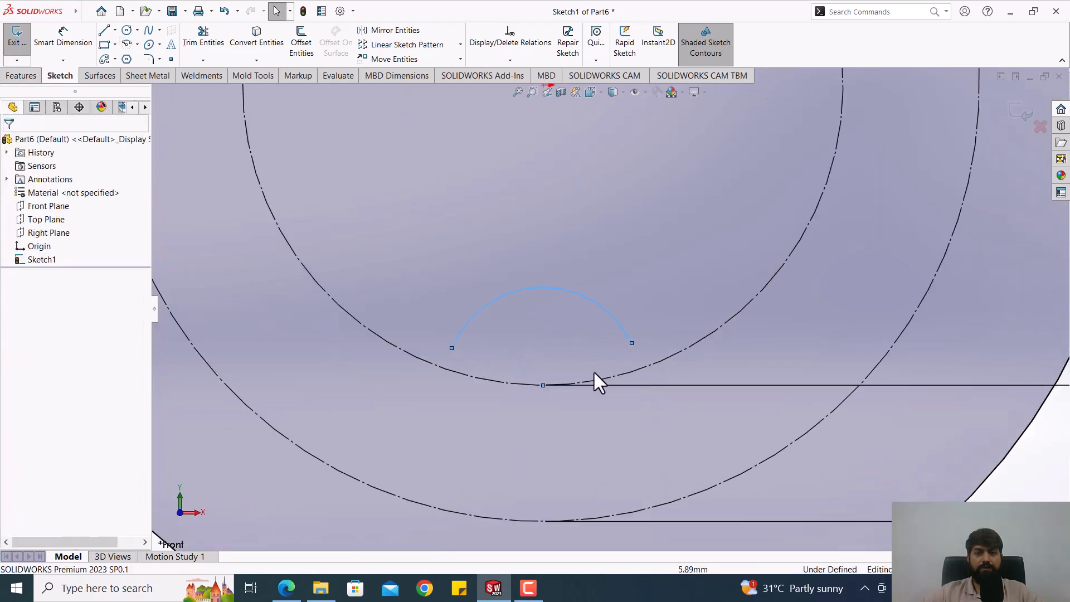
pyautogui.scroll(2, 513, 262)
pyautogui.click(513, 245)
pyautogui.scroll(2, 561, 269)
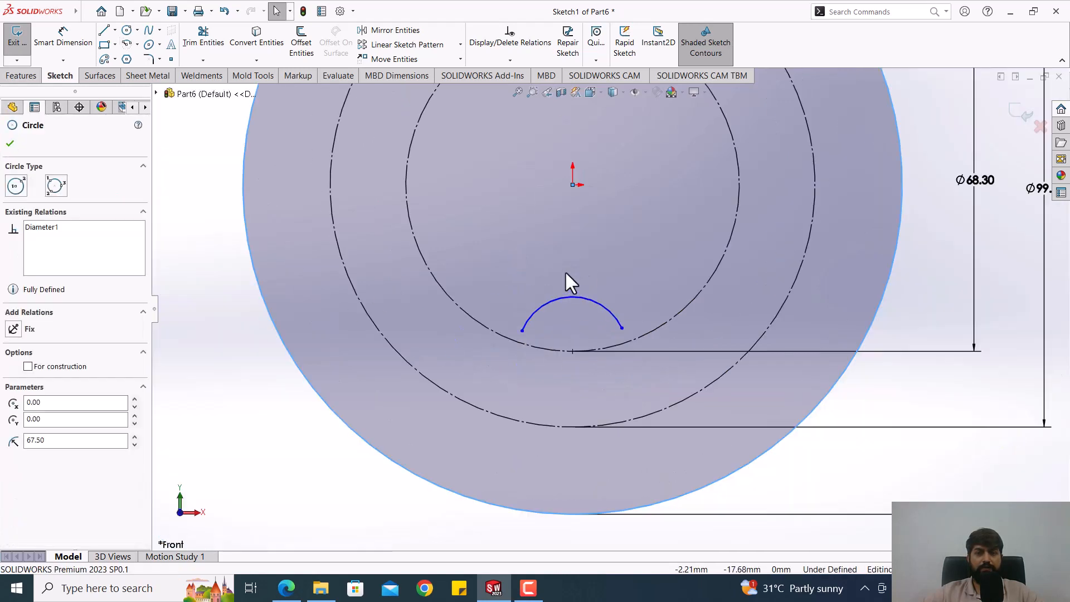
pyautogui.scroll(-1, 580, 280)
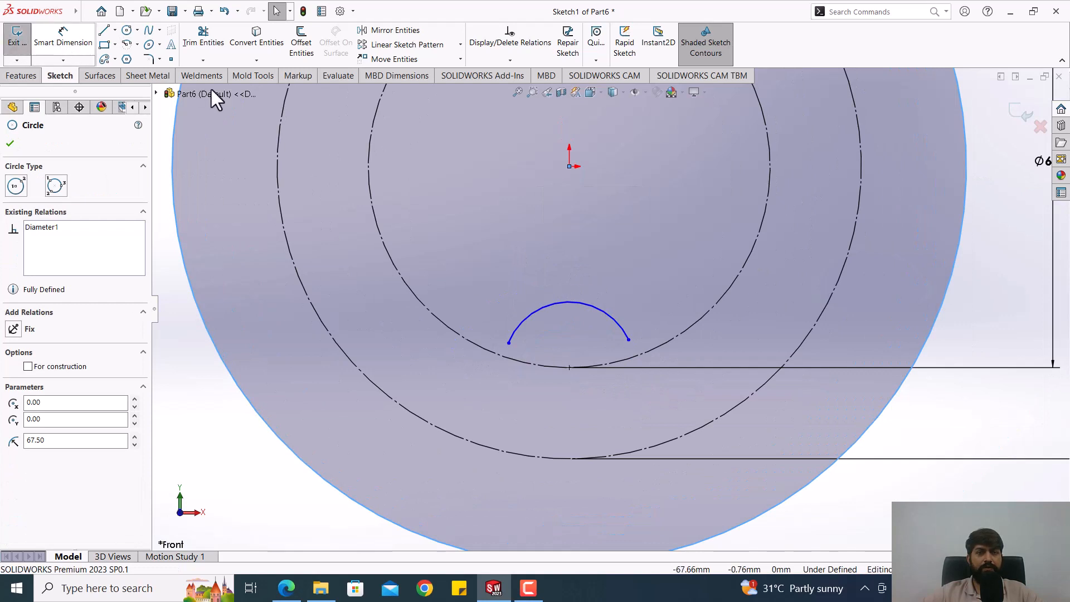
pyautogui.click(578, 303)
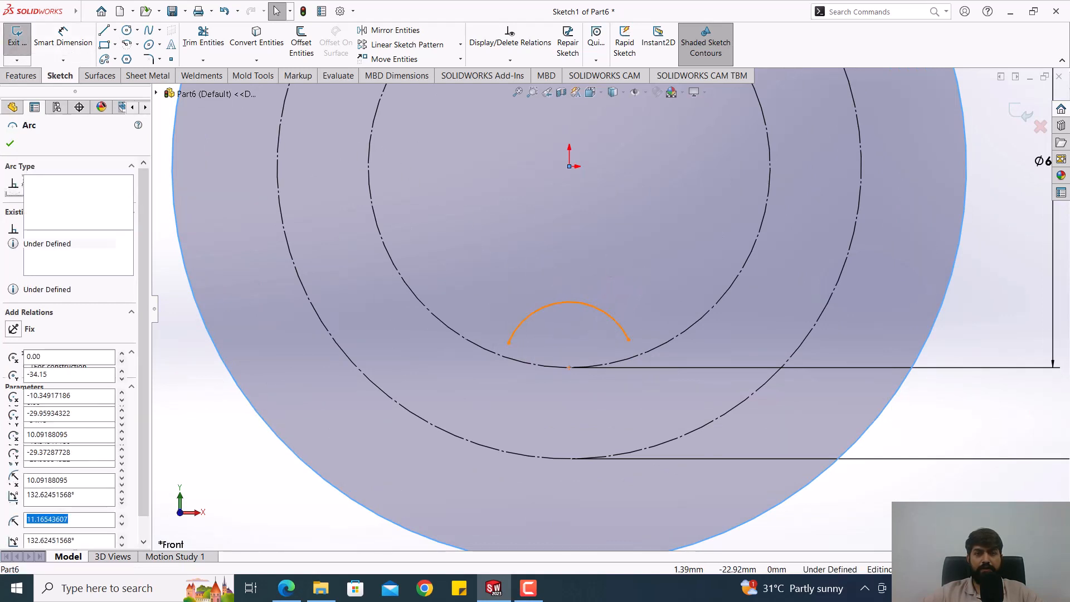
pyautogui.press('Escape')
pyautogui.click(63, 39)
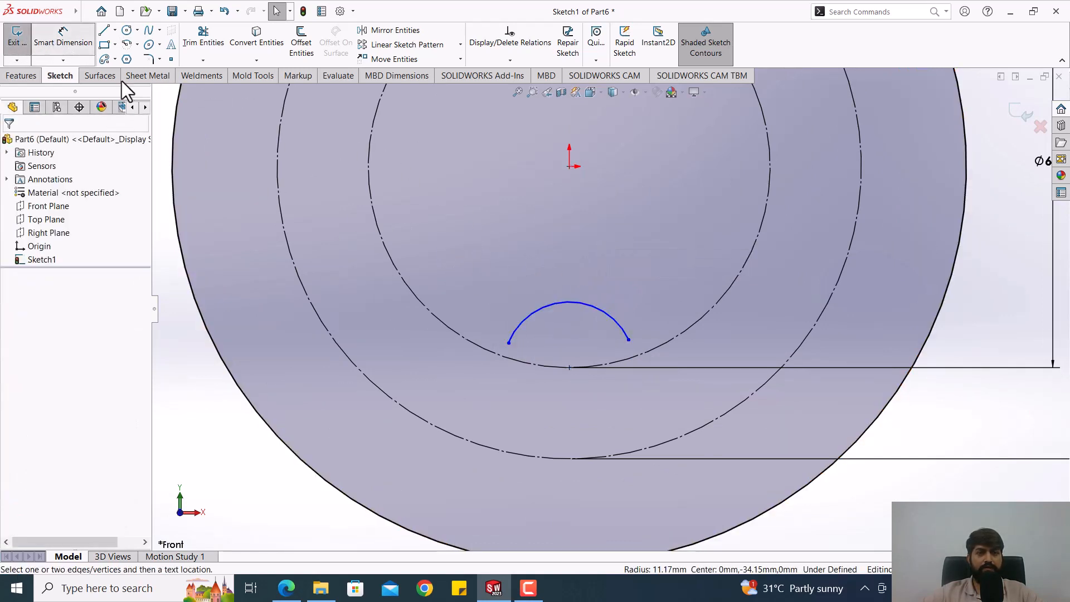
pyautogui.click(560, 301)
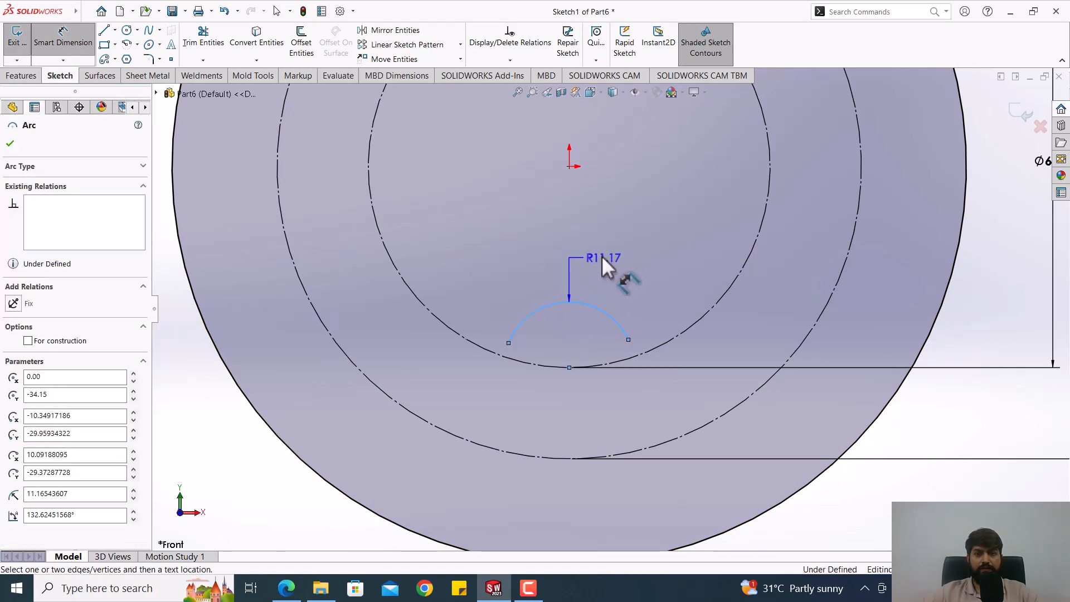
pyautogui.click(631, 256)
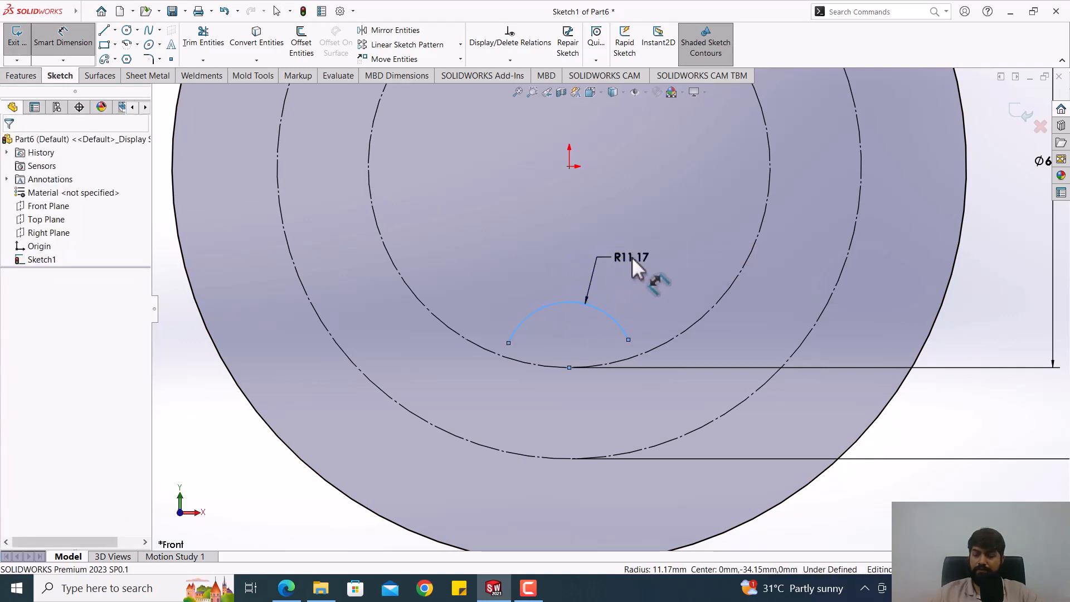
pyautogui.write('6')
pyautogui.press('Return')
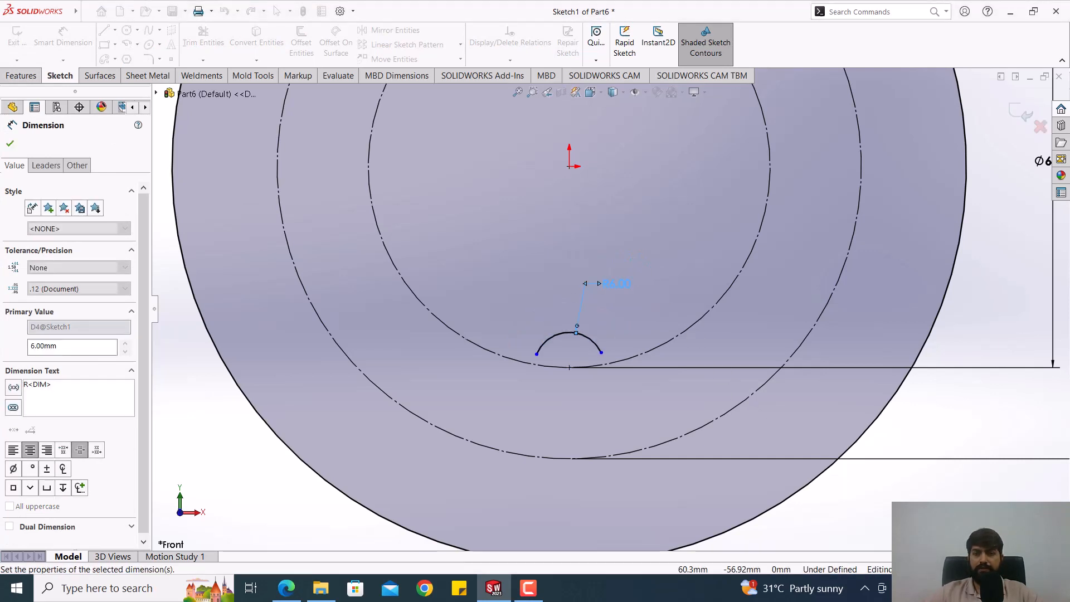
pyautogui.press('Escape')
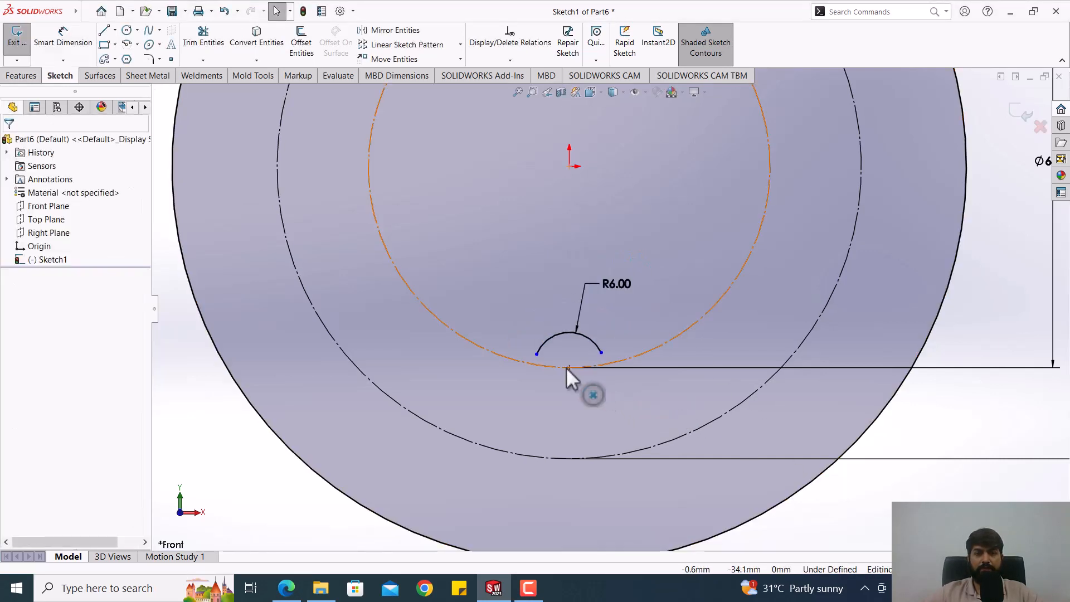
# Step: Sketch a downward-bulging centerpoint arc of about 10.4 mm radius centred on the 99.3 mm circle's lowest point
pyautogui.click(127, 44)
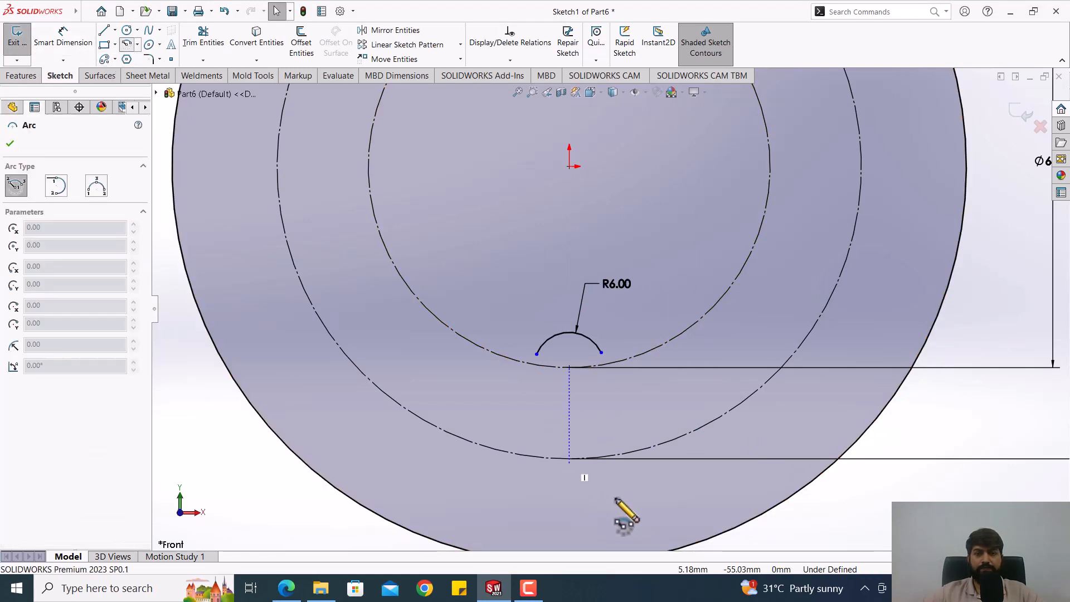
pyautogui.click(568, 458)
pyautogui.click(512, 446)
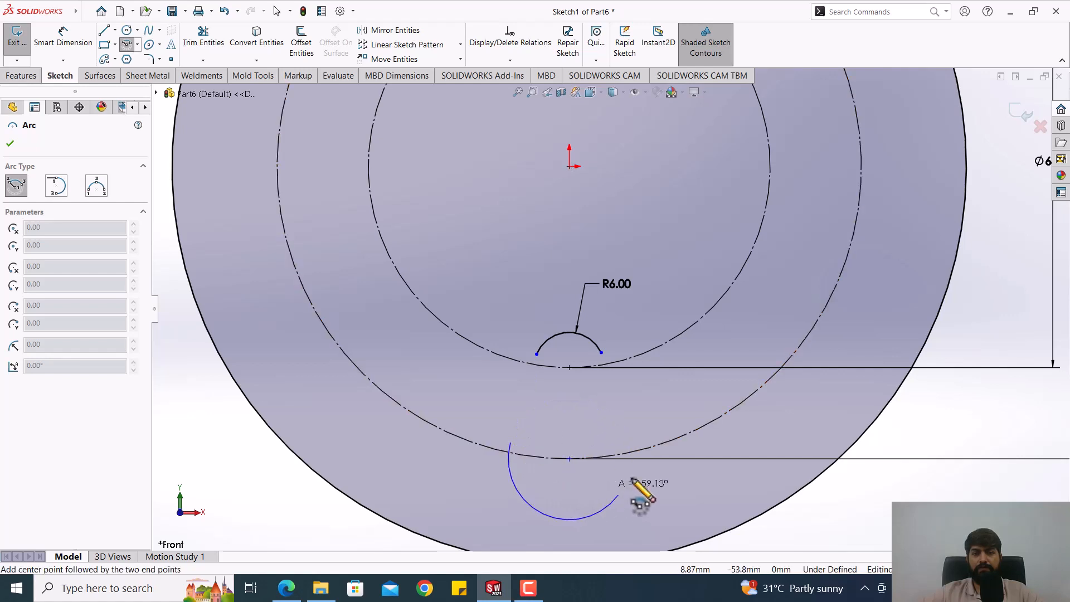
pyautogui.click(639, 444)
pyautogui.press('Escape')
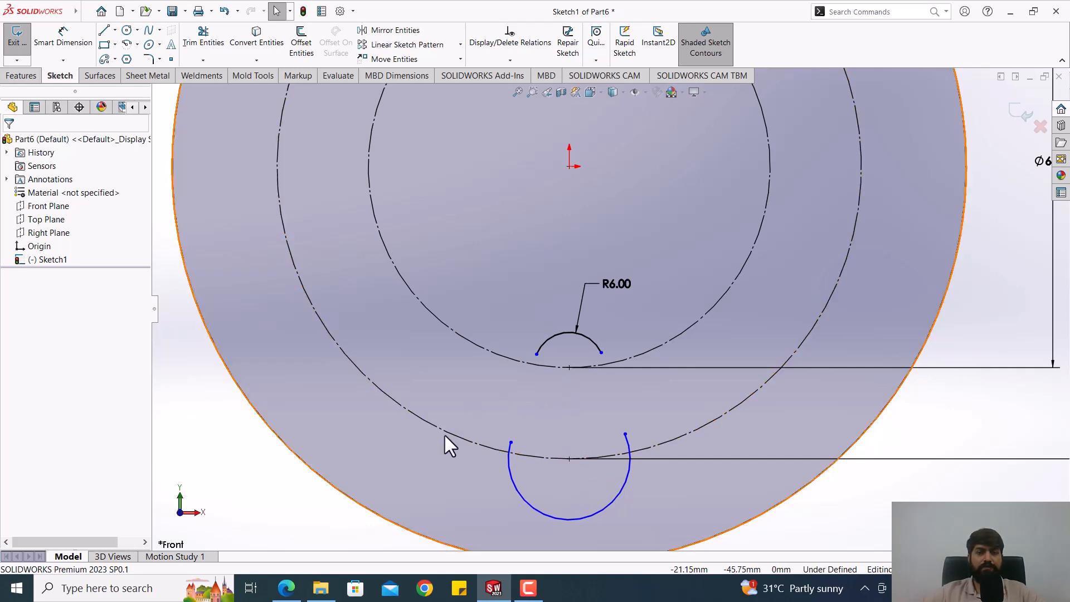
# Step: Check the relations between the two arc centres and between the R6 arc's centre and the origin
pyautogui.click(571, 368)
pyautogui.keyDown('ctrl'); pyautogui.click(570, 462); pyautogui.keyUp('ctrl')
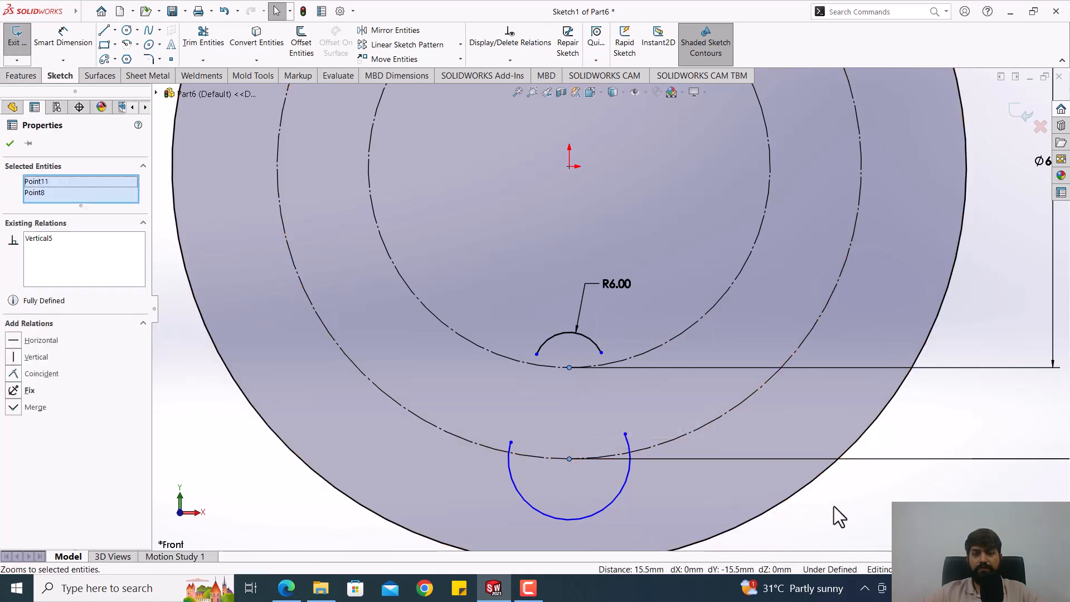
pyautogui.click(608, 434)
pyautogui.click(569, 367)
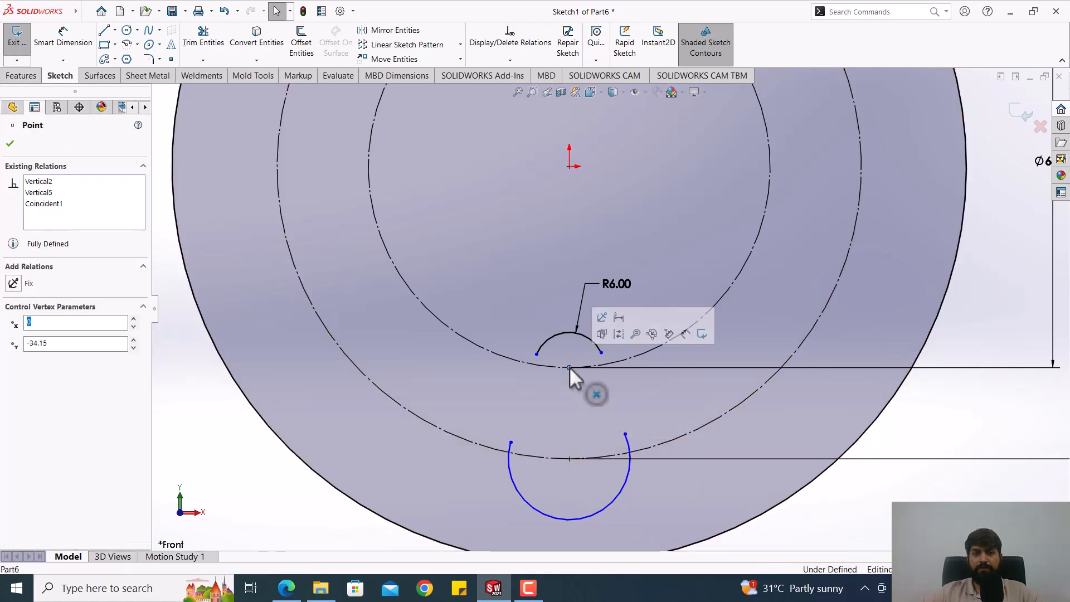
pyautogui.keyDown('ctrl'); pyautogui.click(568, 166); pyautogui.keyUp('ctrl')
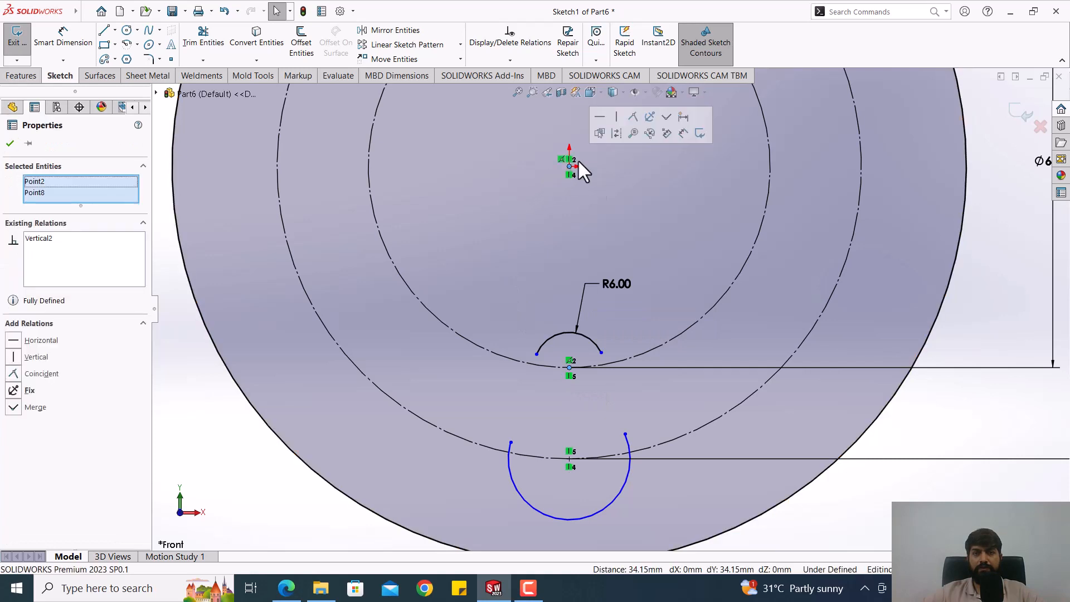
pyautogui.click(886, 516)
# Step: Dimension the lower arc's radius and set it to 12 mm
pyautogui.click(63, 36)
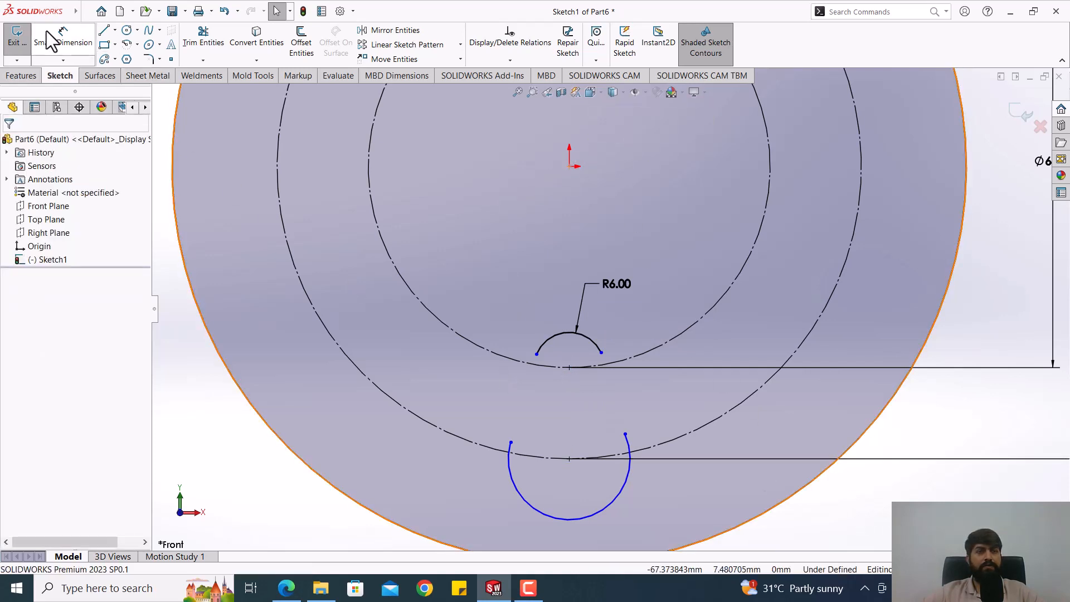
pyautogui.click(636, 488)
pyautogui.click(680, 500)
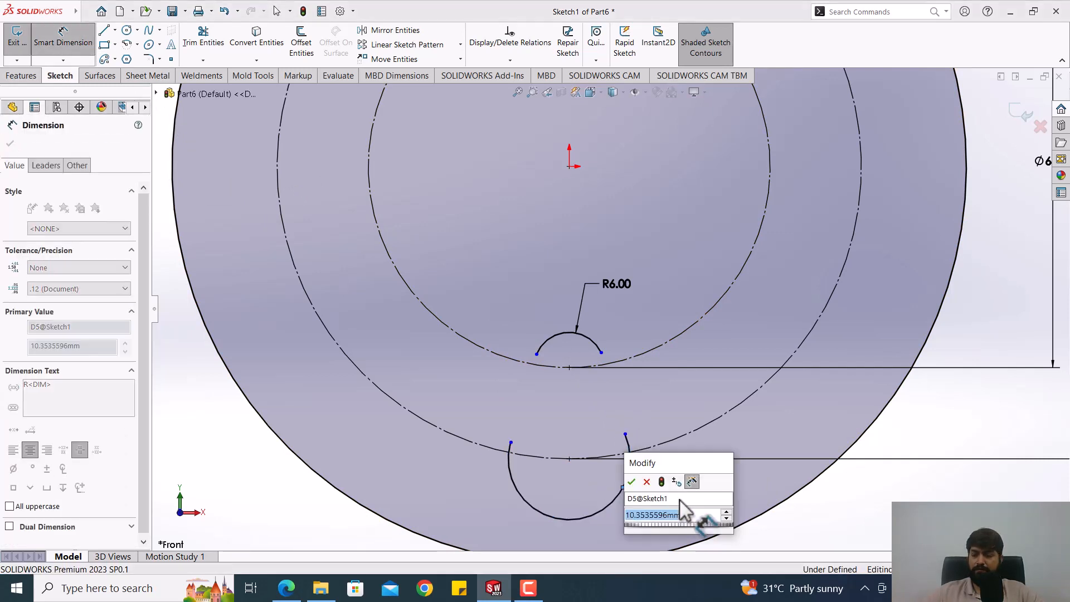
pyautogui.write('12')
pyautogui.press('Return')
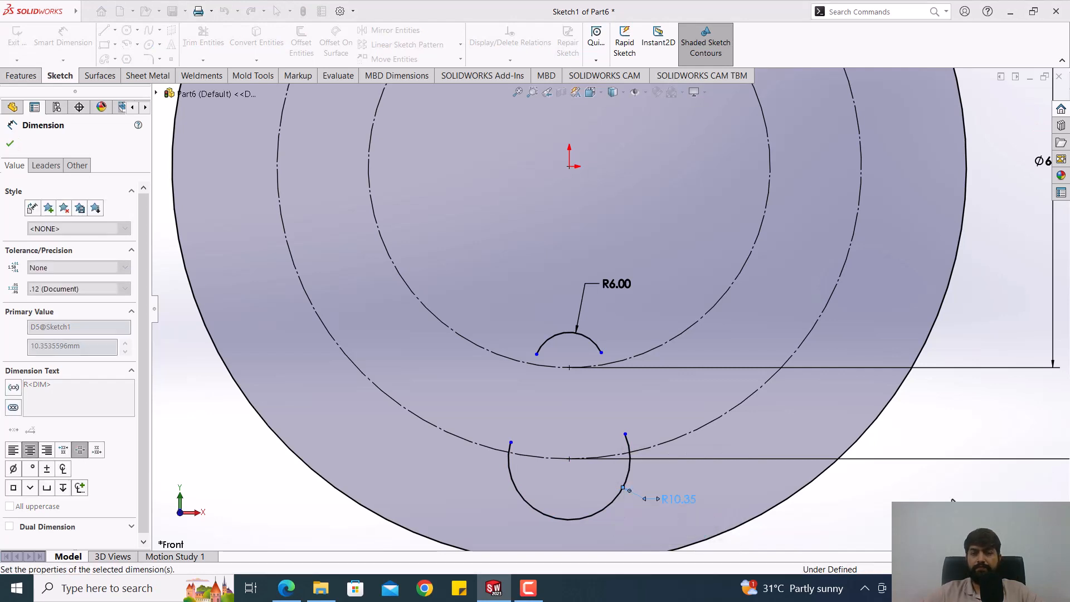
pyautogui.press('Escape')
# Step: Connect the matching endpoints of the R6 and R12 arcs with a straight line on each side, closing the teardrop outline
pyautogui.scroll(-1, 522, 379)
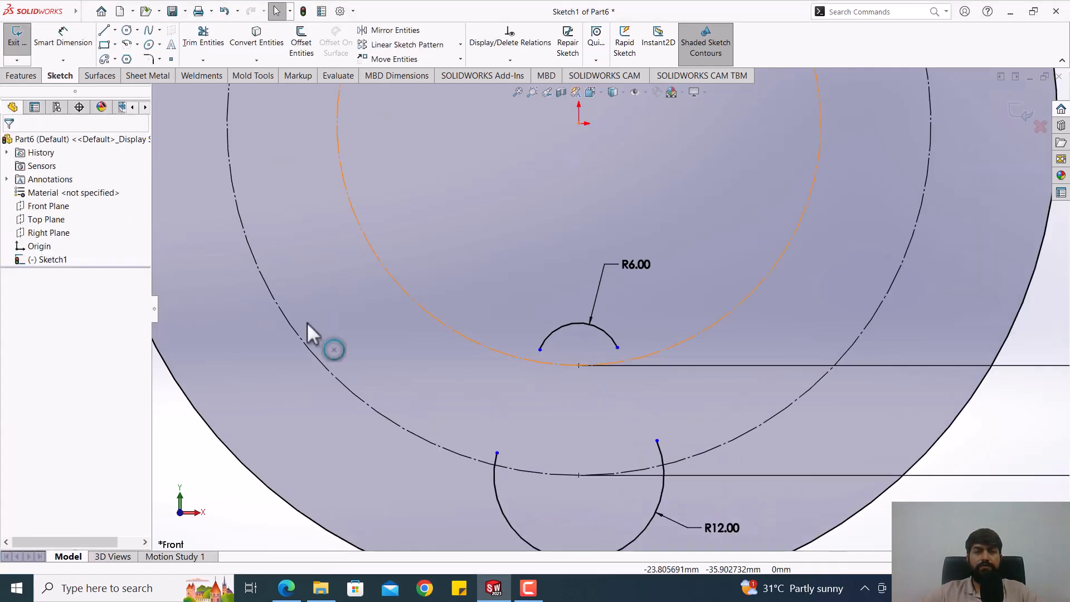
pyautogui.press('l')
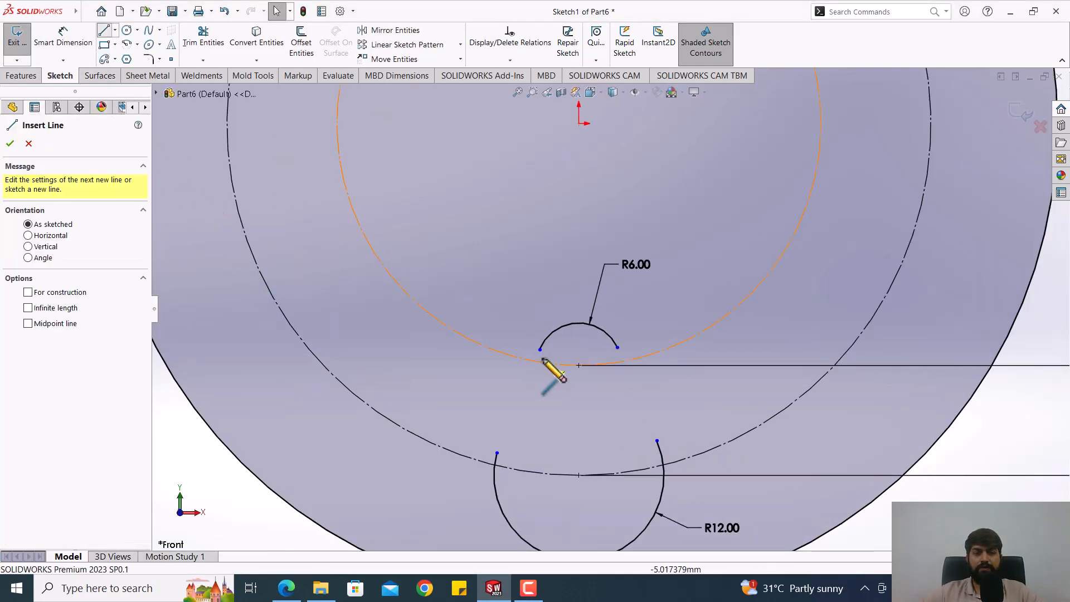
pyautogui.click(554, 363)
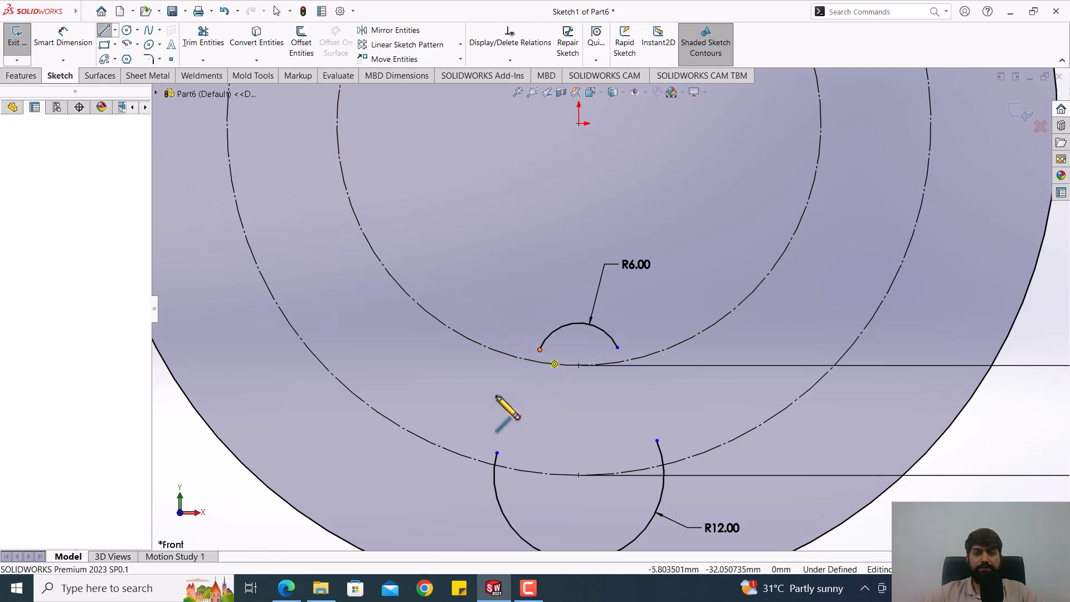
pyautogui.click(497, 453)
pyautogui.press('Escape')
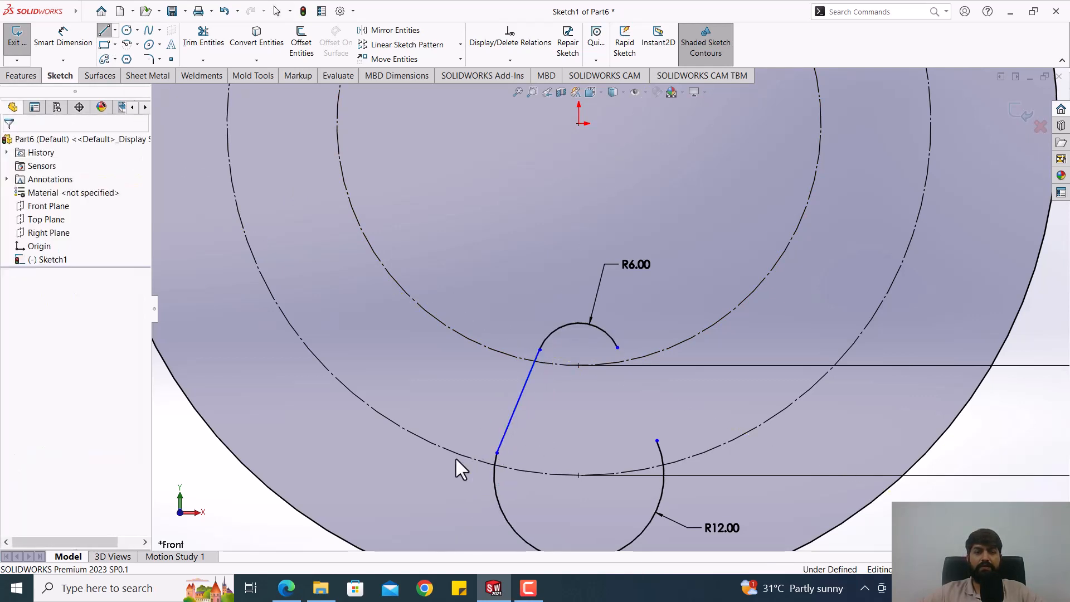
pyautogui.click(107, 35)
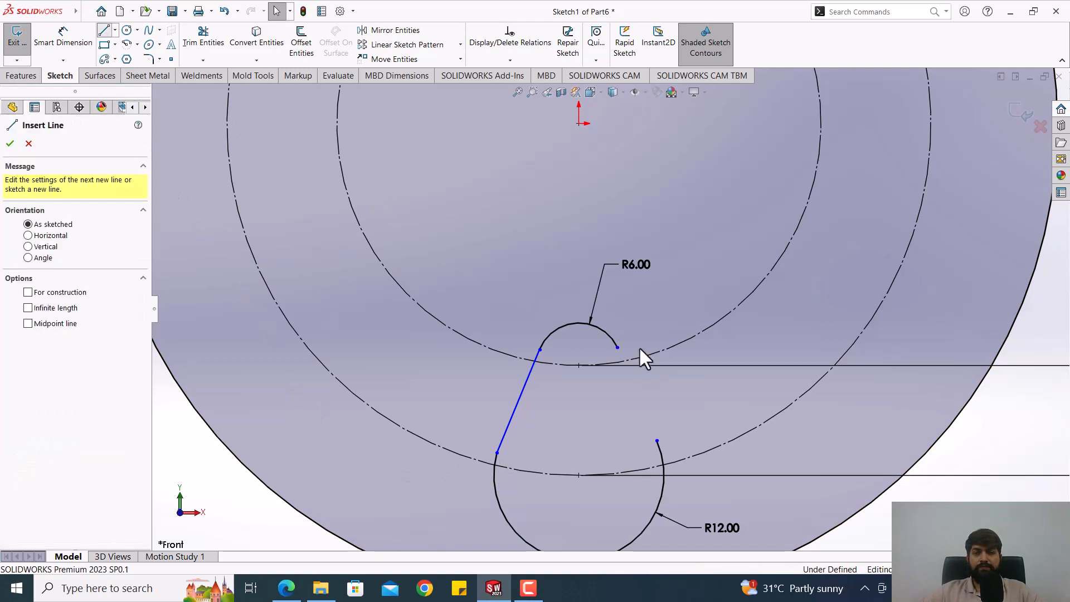
pyautogui.click(617, 348)
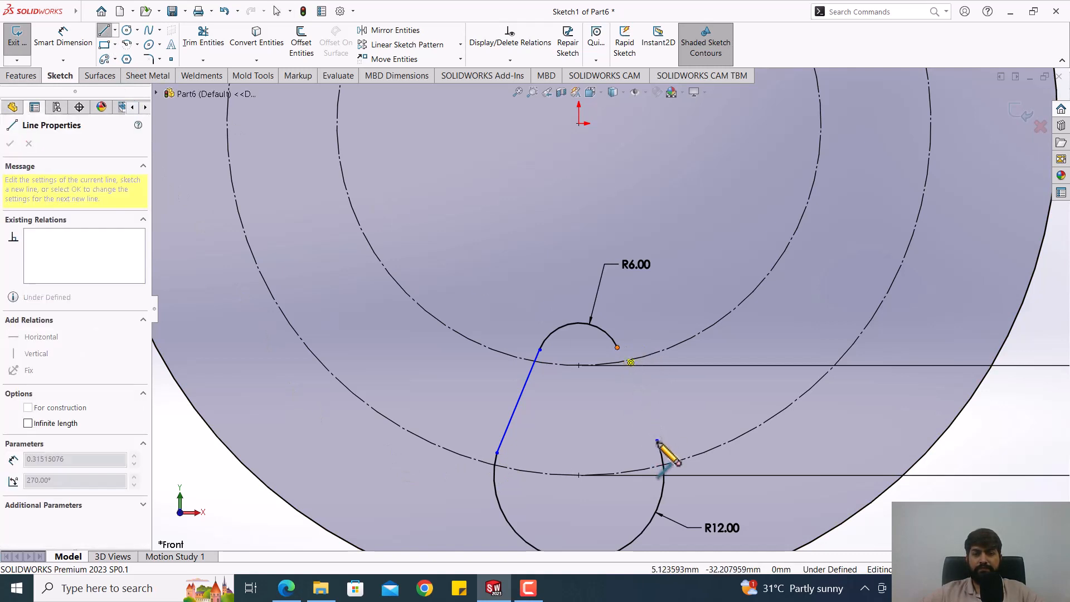
pyautogui.click(656, 441)
pyautogui.press('Escape')
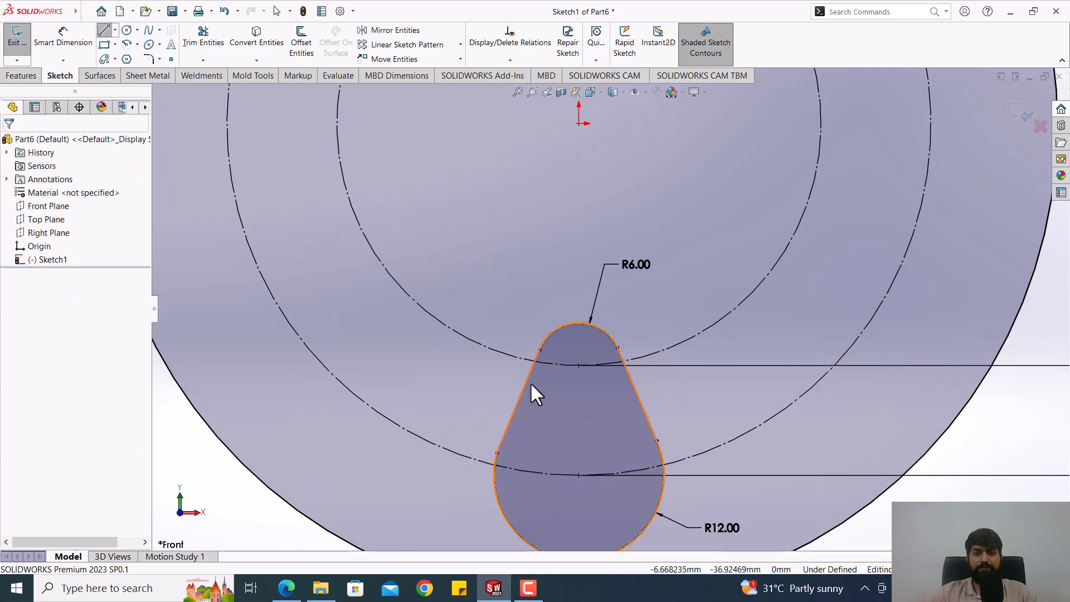
# Step: Make both side lines tangent to the R6 and R12 arcs at all four shared endpoints
pyautogui.moveTo(540, 351)
pyautogui.mouseDown()
pyautogui.moveTo(570, 387)
pyautogui.moveTo(512, 337)
pyautogui.moveTo(525, 339)
pyautogui.mouseUp()
pyautogui.press('Escape')
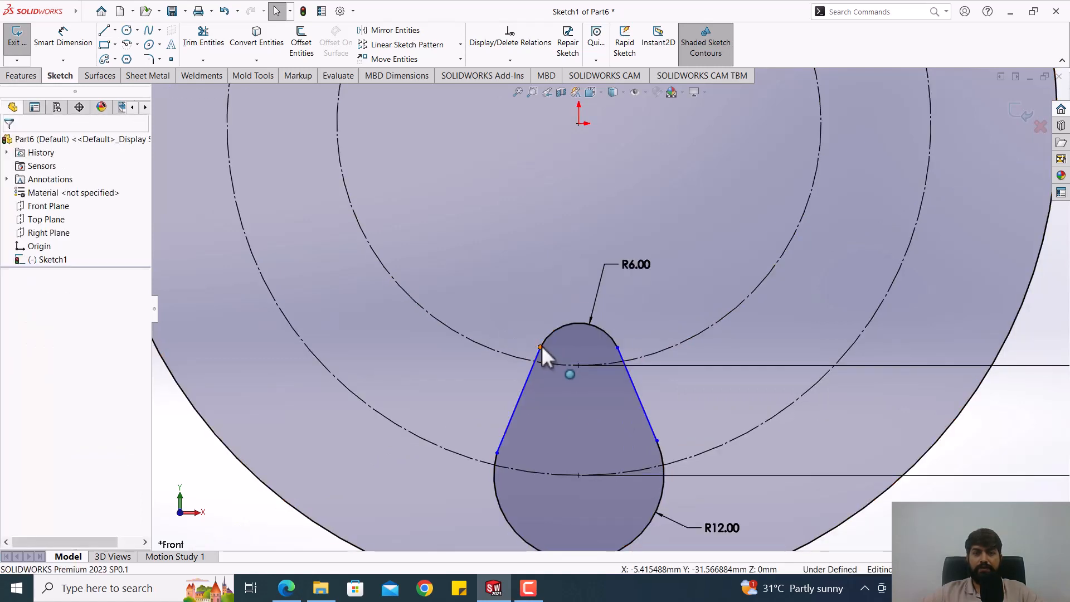
pyautogui.click(541, 346)
pyautogui.click(497, 453)
pyautogui.click(534, 398)
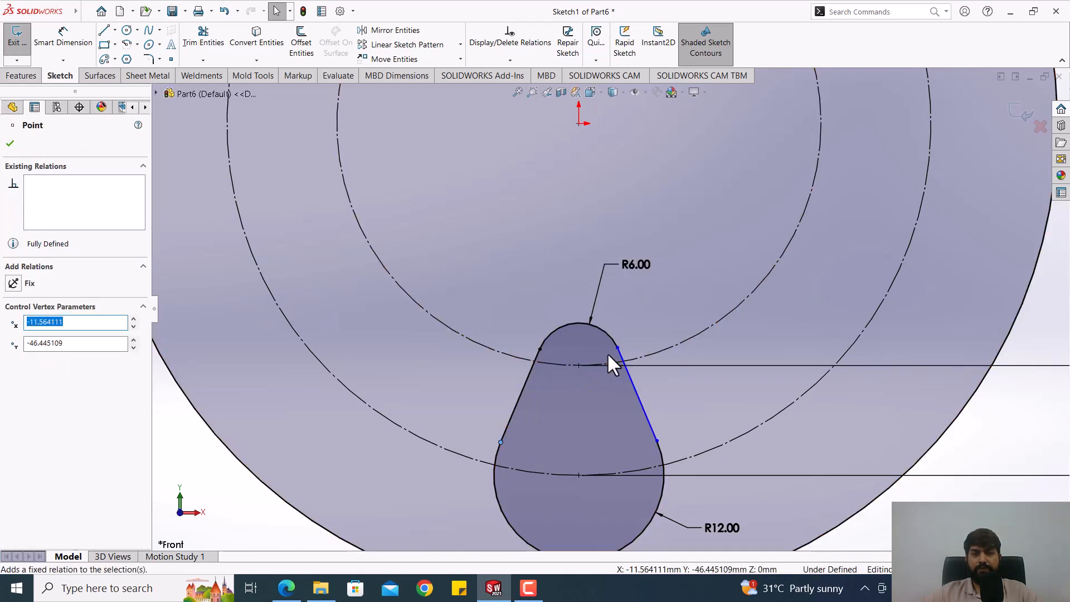
pyautogui.click(617, 348)
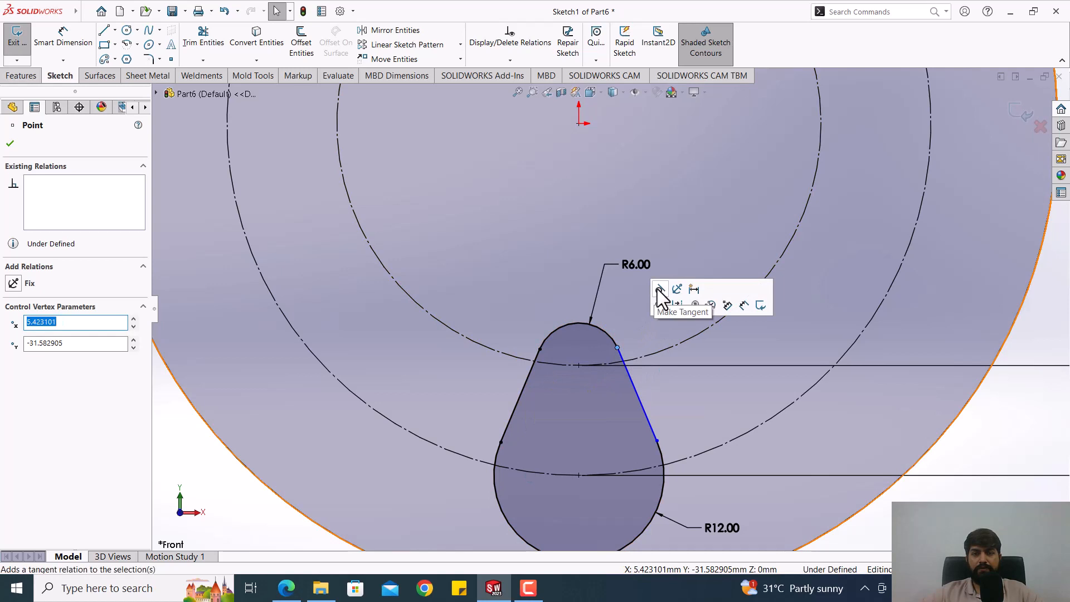
pyautogui.click(657, 439)
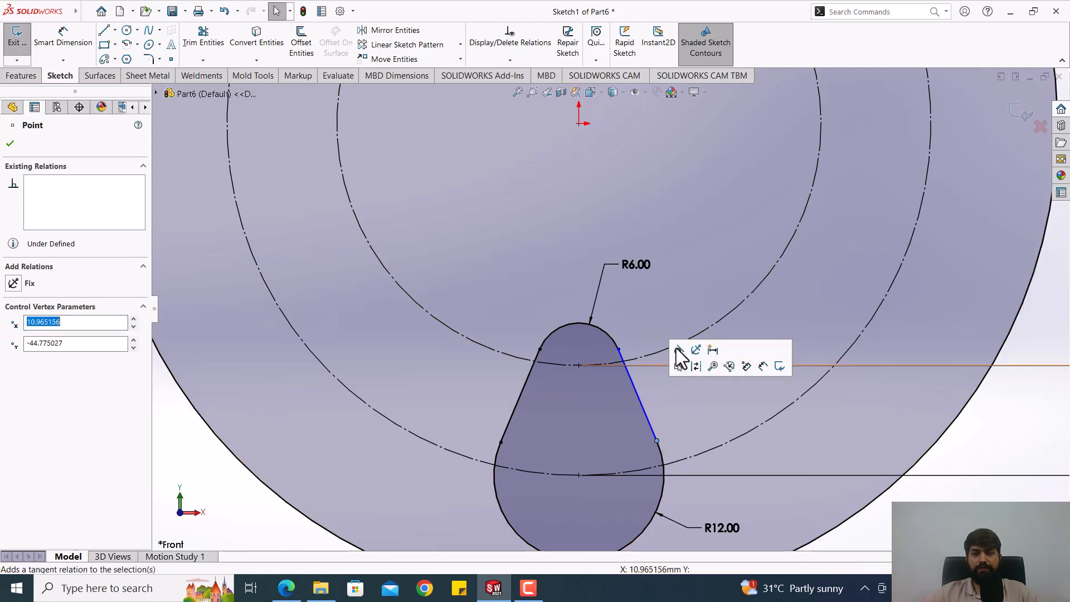
pyautogui.click(678, 353)
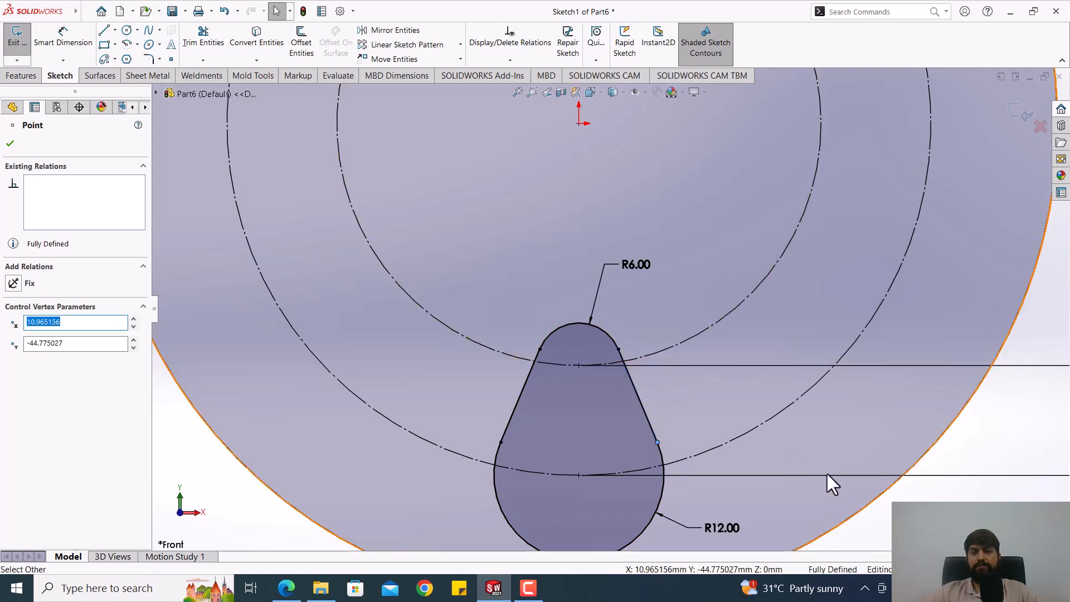
pyautogui.scroll(2, 722, 437)
pyautogui.click(813, 487)
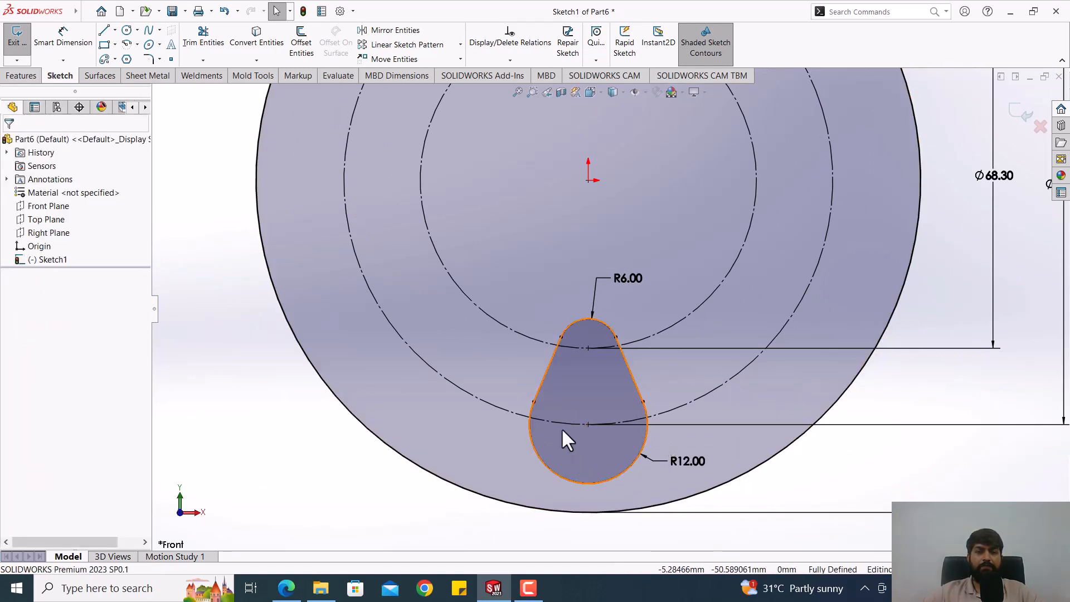
pyautogui.click(630, 367)
pyautogui.click(574, 382)
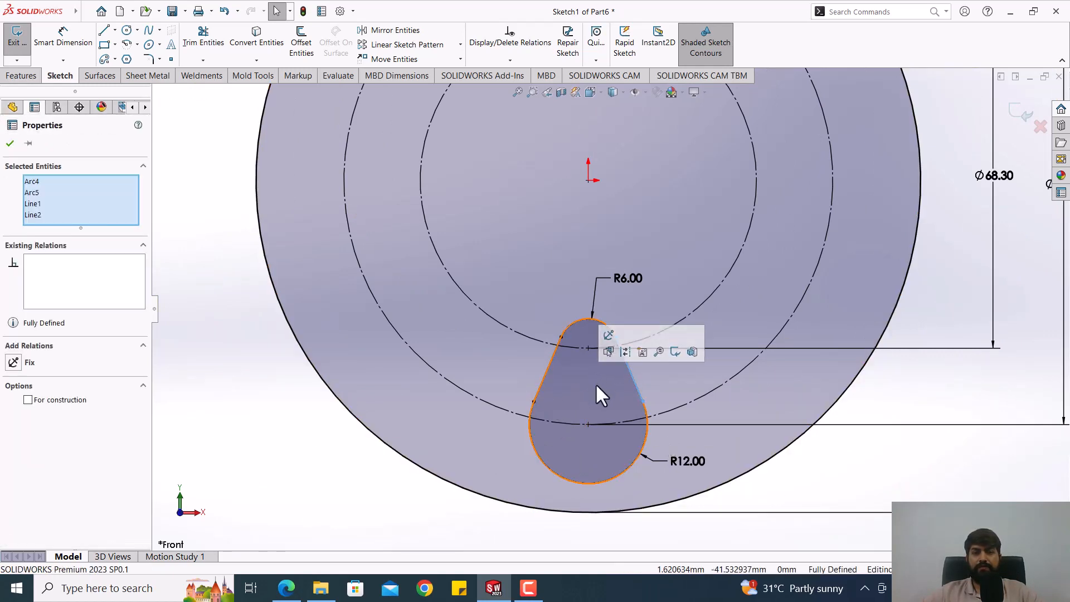
pyautogui.click(832, 479)
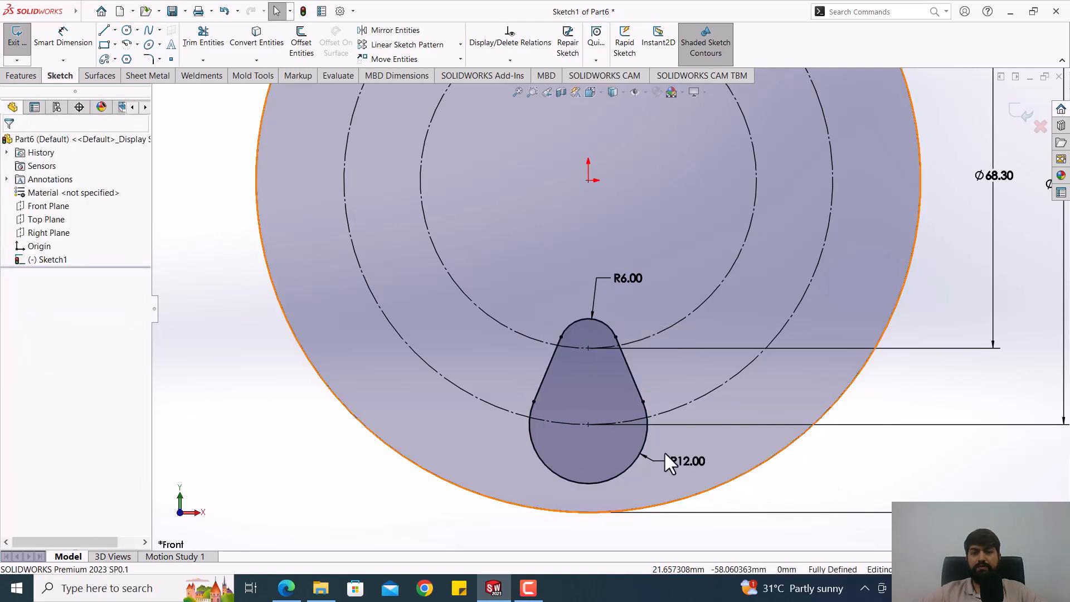
# Step: Create a circular sketch pattern of the teardrop outline about the origin with 3 equally spaced instances over 360 degrees
pyautogui.click(584, 386)
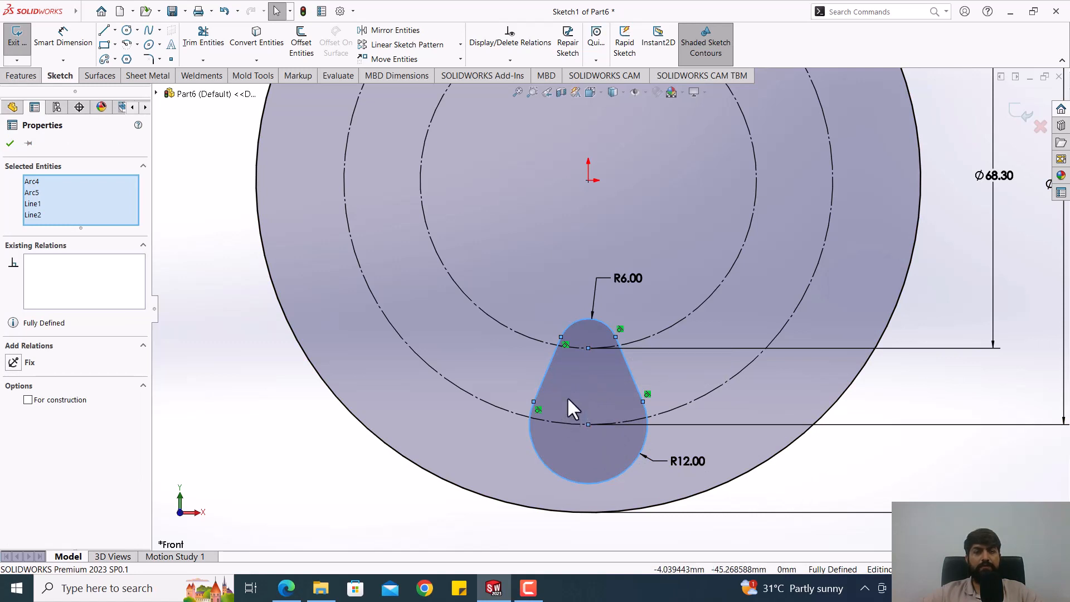
pyautogui.click(460, 48)
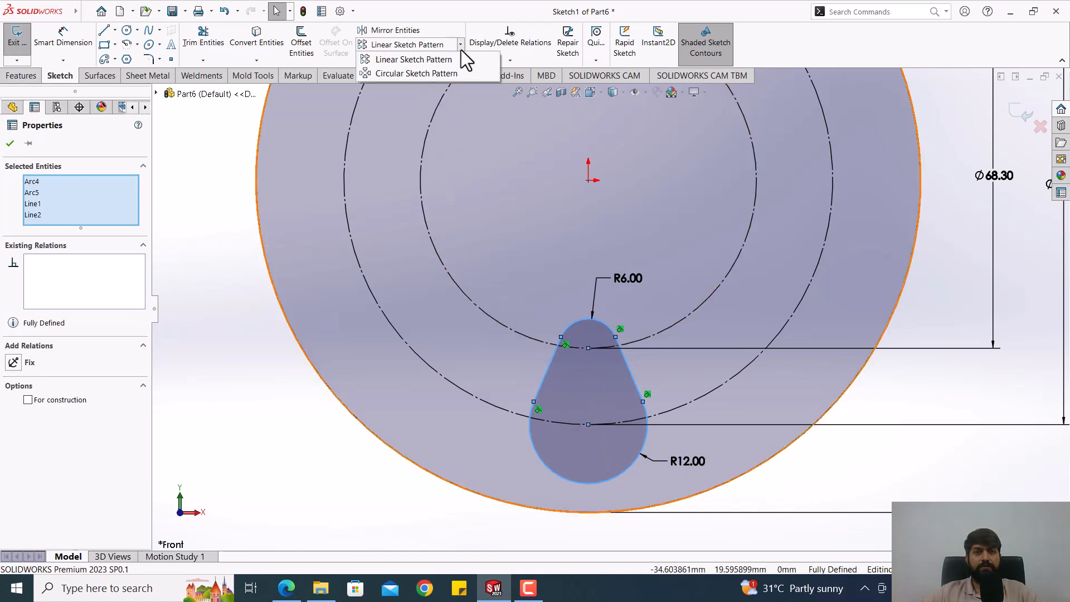
pyautogui.click(401, 76)
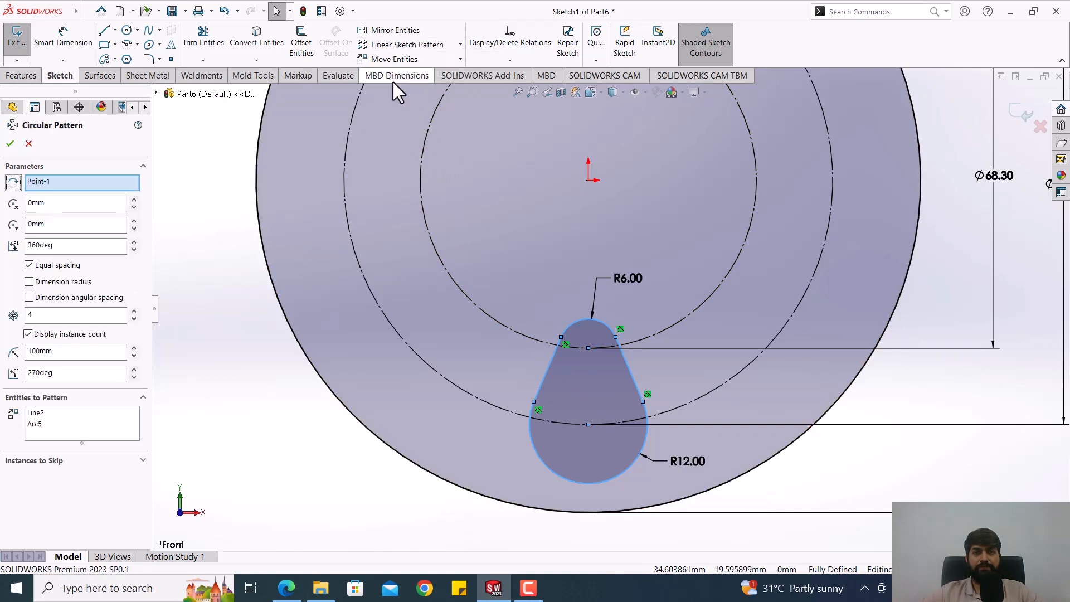
pyautogui.scroll(2, 589, 189)
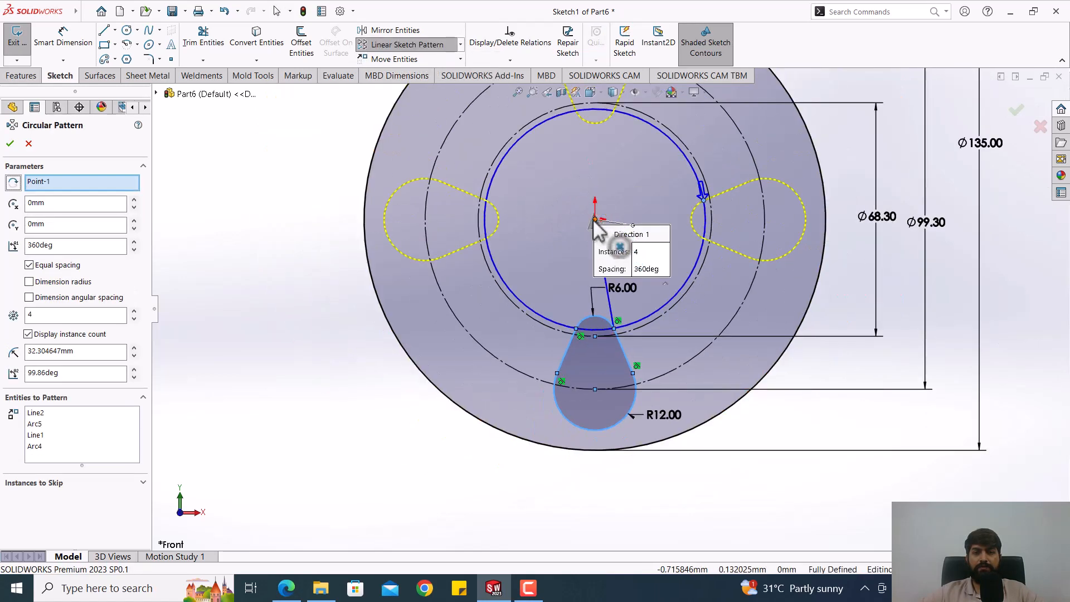
pyautogui.scroll(1, 609, 240)
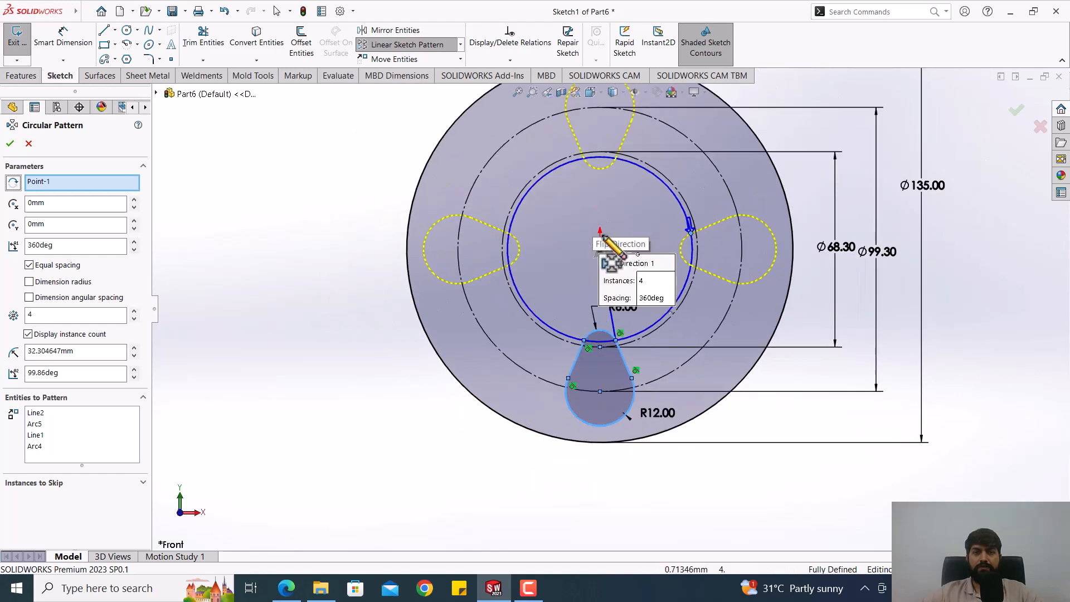
pyautogui.scroll(-1, 602, 174)
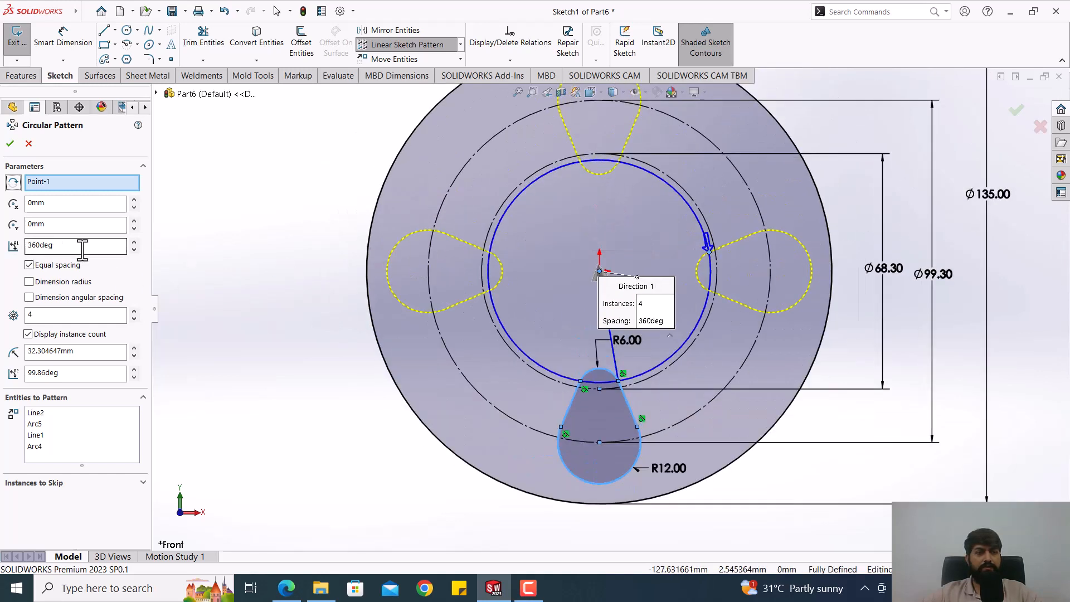
pyautogui.click(134, 319)
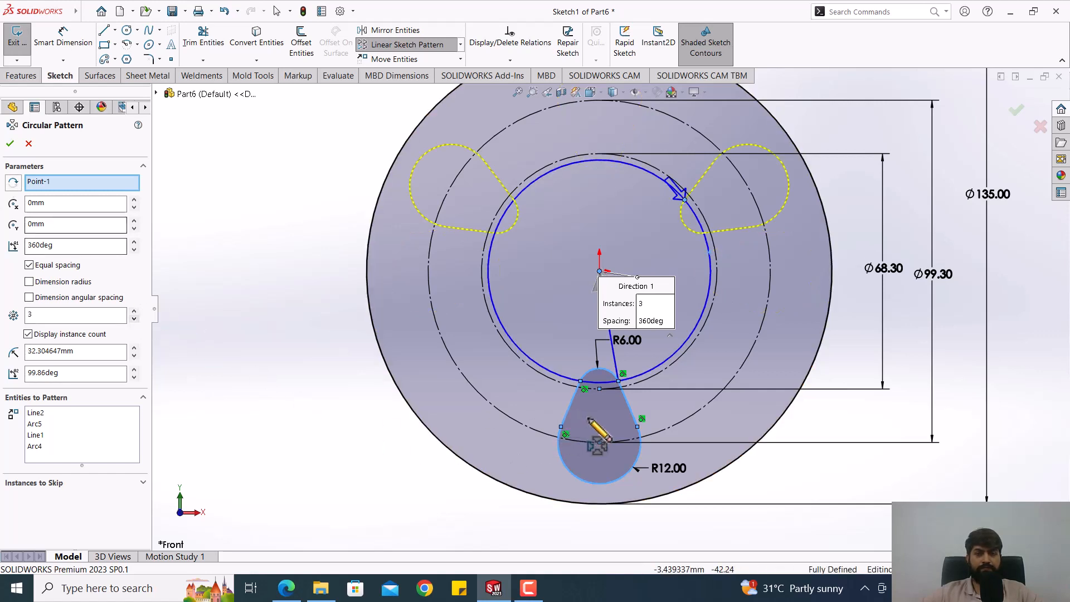
pyautogui.click(10, 144)
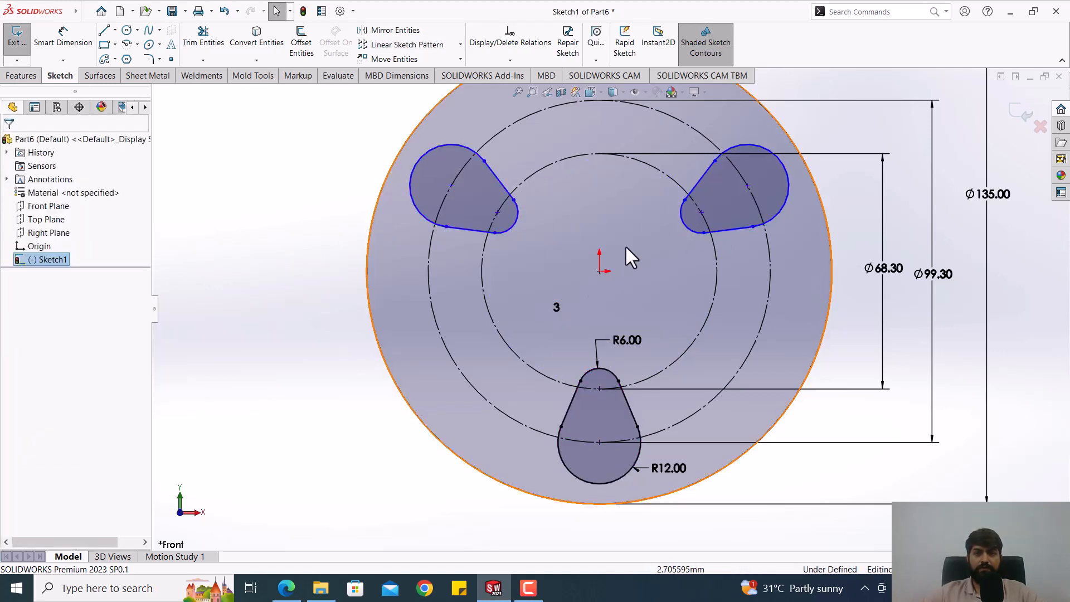
# Step: Shift a patterned teardrop to expose the circular pattern's free centre point, and make that point coincident with the origin
pyautogui.moveTo(701, 213)
pyautogui.mouseDown()
pyautogui.moveTo(743, 206)
pyautogui.moveTo(728, 210)
pyautogui.mouseUp()
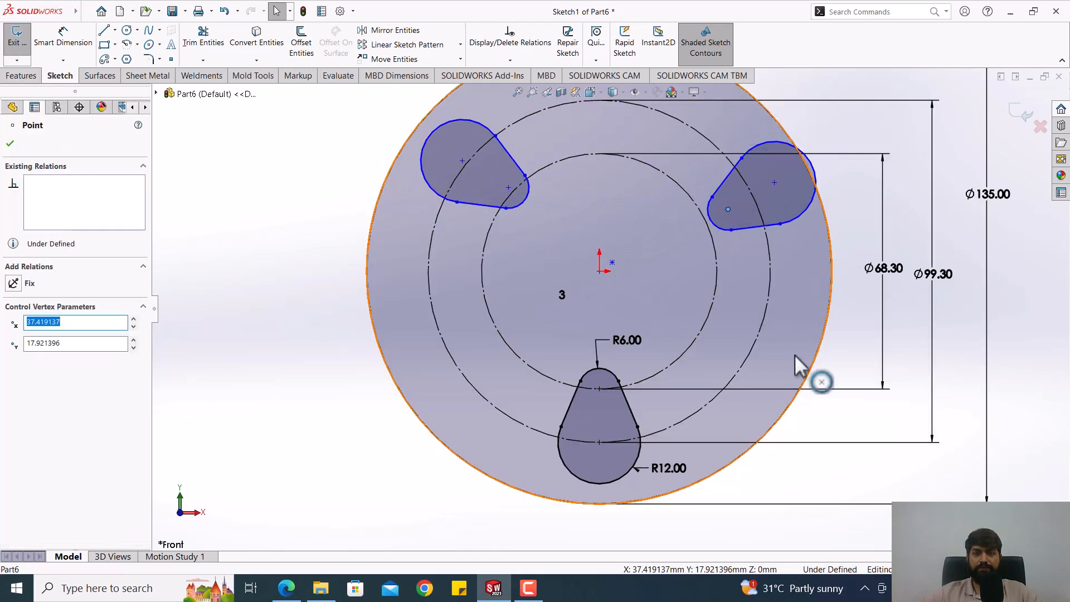
pyautogui.press('Escape')
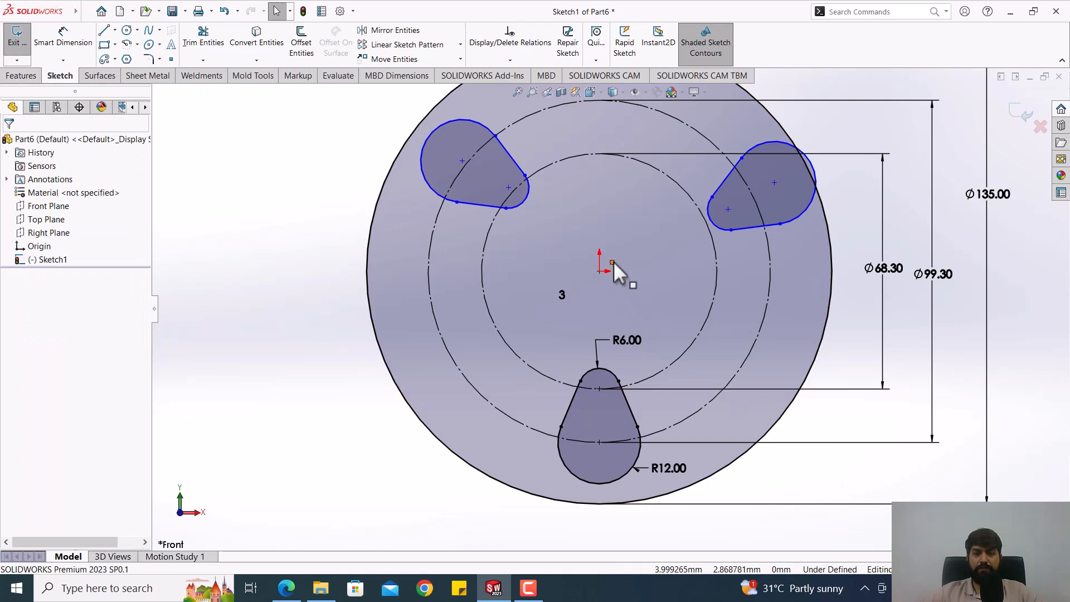
pyautogui.click(613, 263)
pyautogui.click(600, 272)
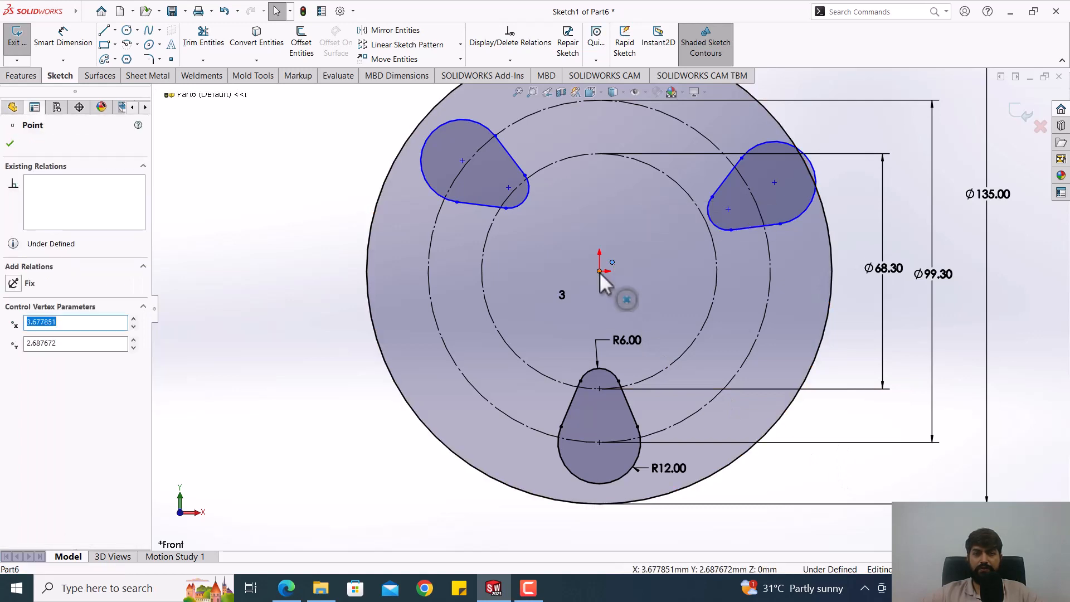
pyautogui.keyDown('ctrl'); pyautogui.click(600, 272); pyautogui.keyUp('ctrl')
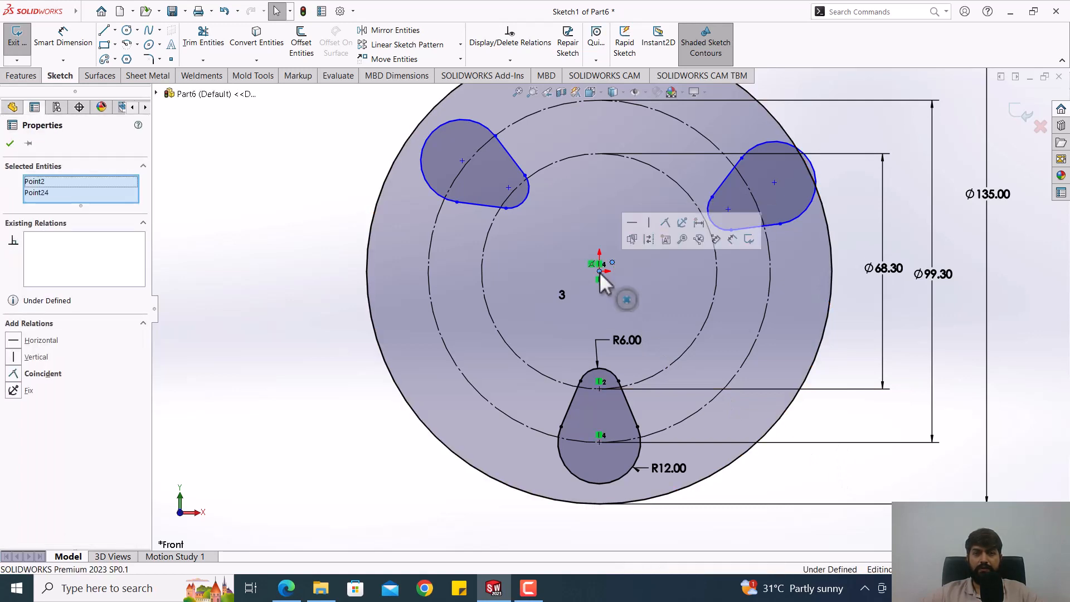
pyautogui.click(666, 223)
pyautogui.click(625, 310)
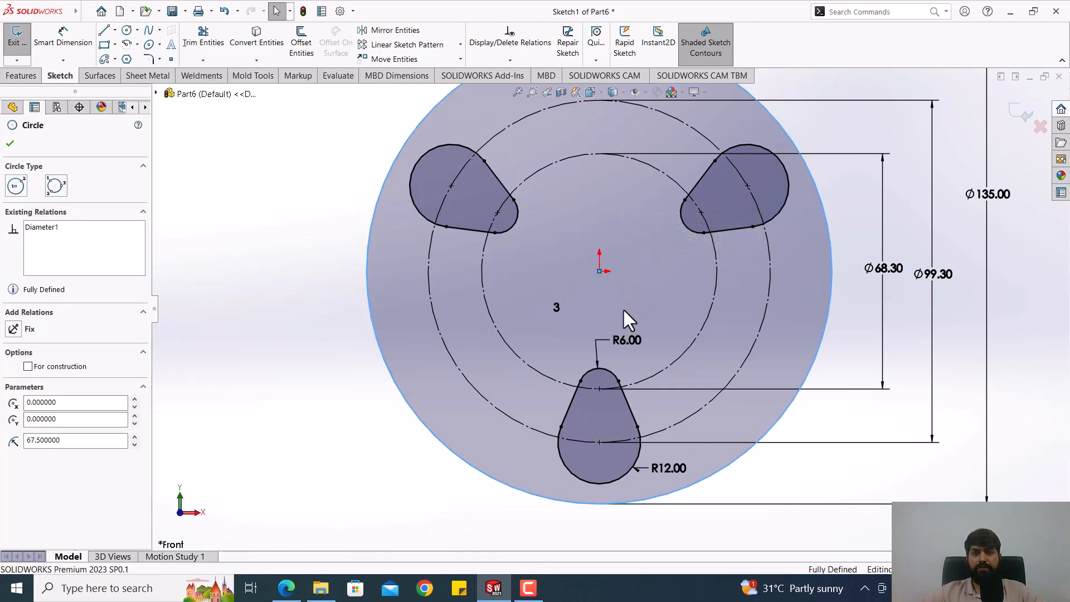
pyautogui.scroll(3, 627, 308)
pyautogui.press('Escape')
# Step: Switch to the PDF drawing in Edge, examine the dimensions of the large cutouts between the teardrops, and return to SOLIDWORKS
pyautogui.scroll(-2, 627, 262)
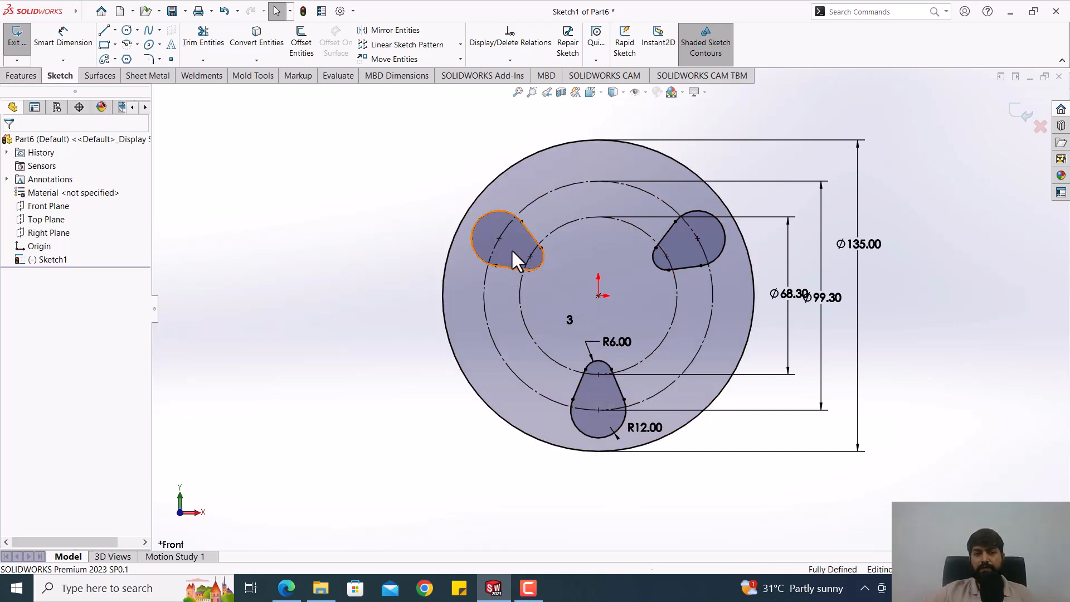
pyautogui.scroll(-1, 680, 205)
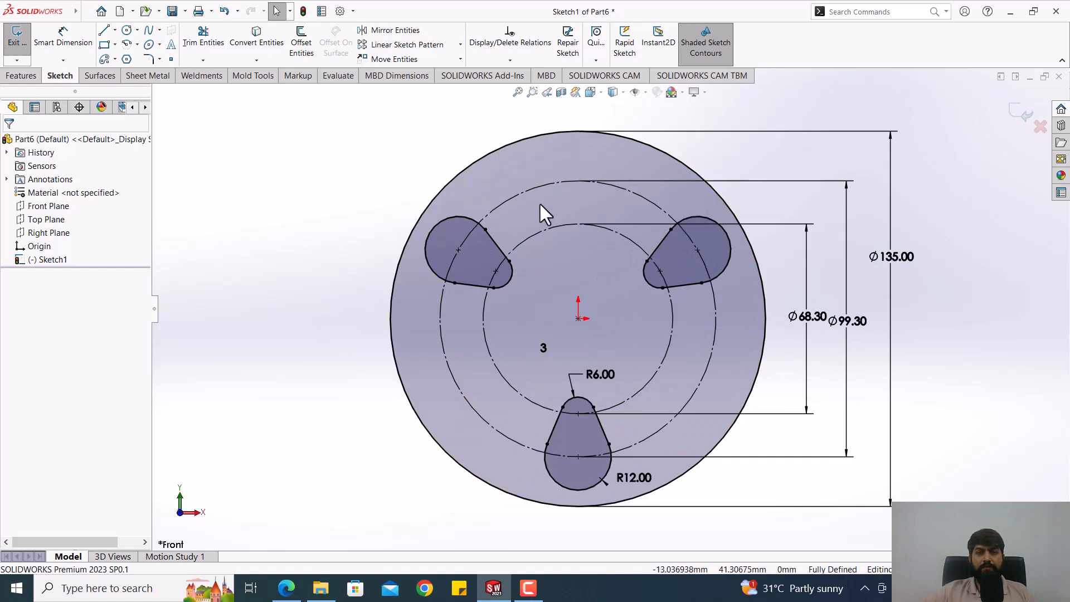
pyautogui.scroll(-1, 516, 220)
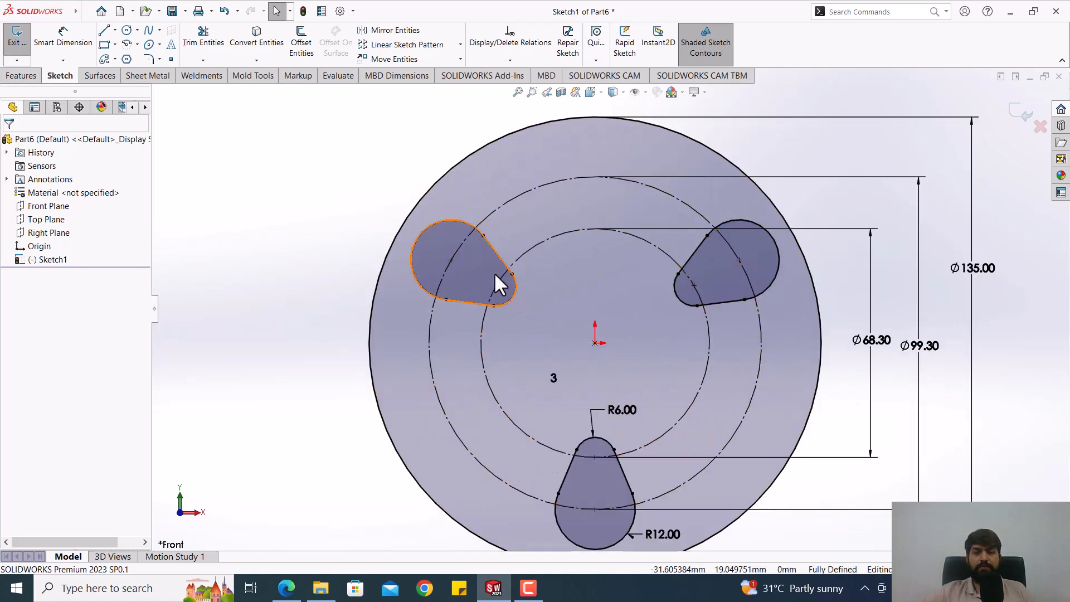
pyautogui.click(295, 592)
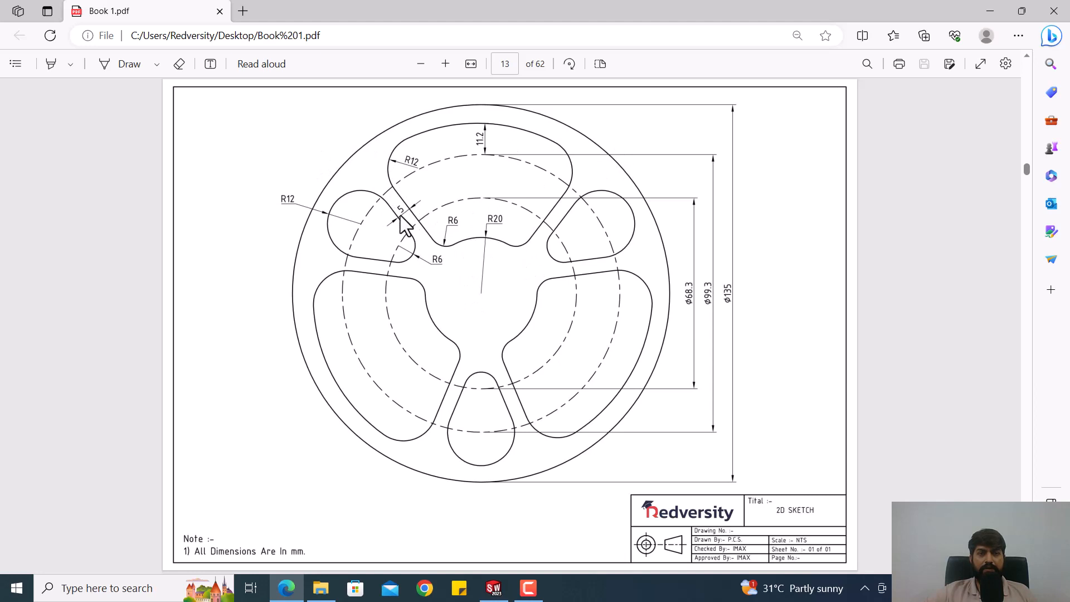
pyautogui.click(494, 588)
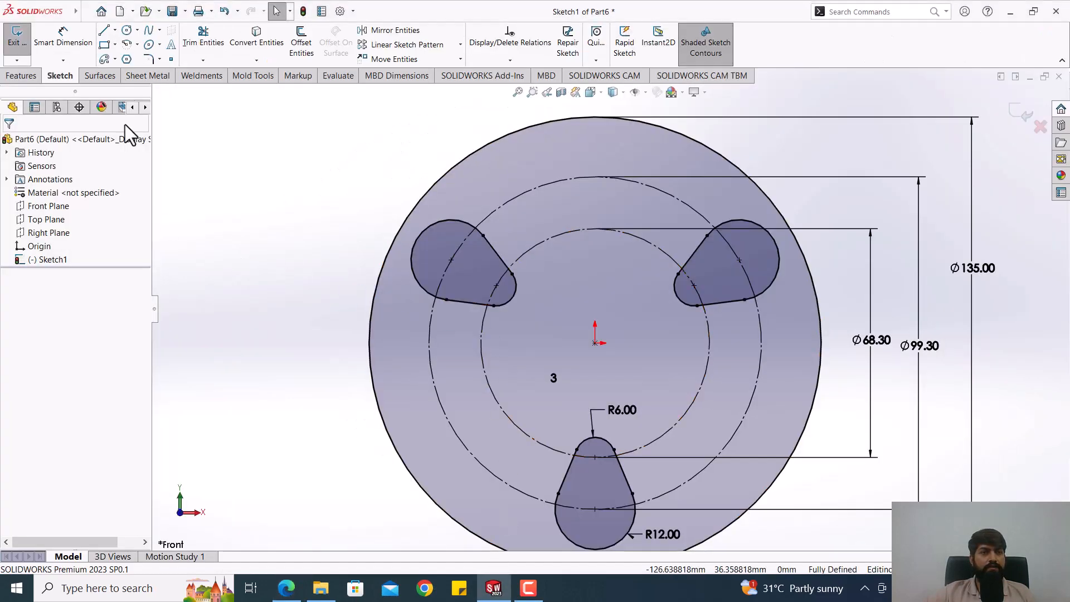
# Step: Sketch two slanted lines, about 44 mm and 42 mm long, along the inward-facing sides of the upper-left and upper-right teardrops
pyautogui.press('l')
pyautogui.click(463, 171)
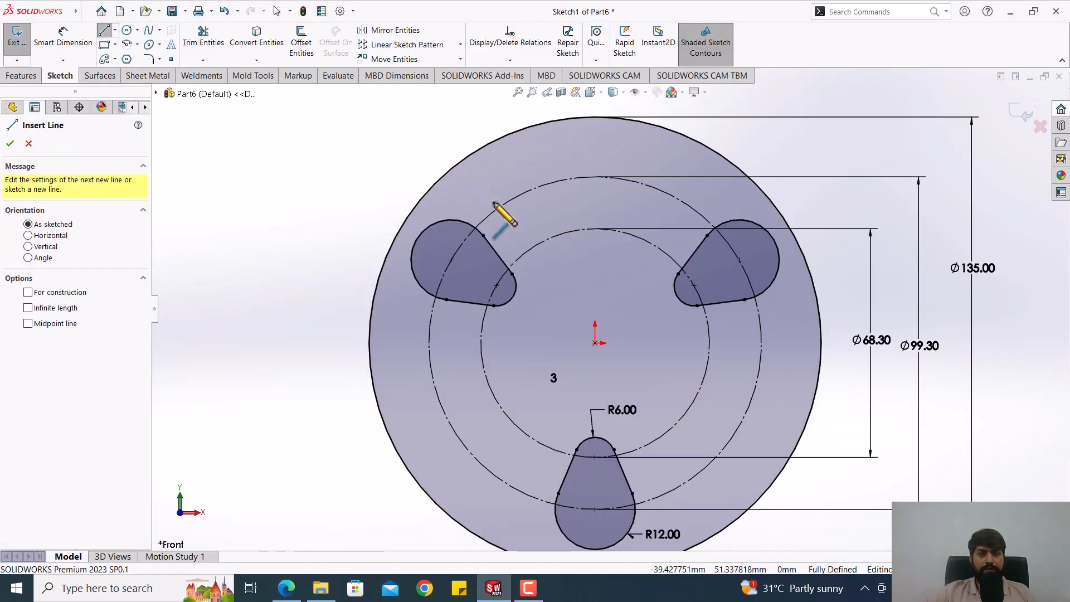
pyautogui.click(547, 294)
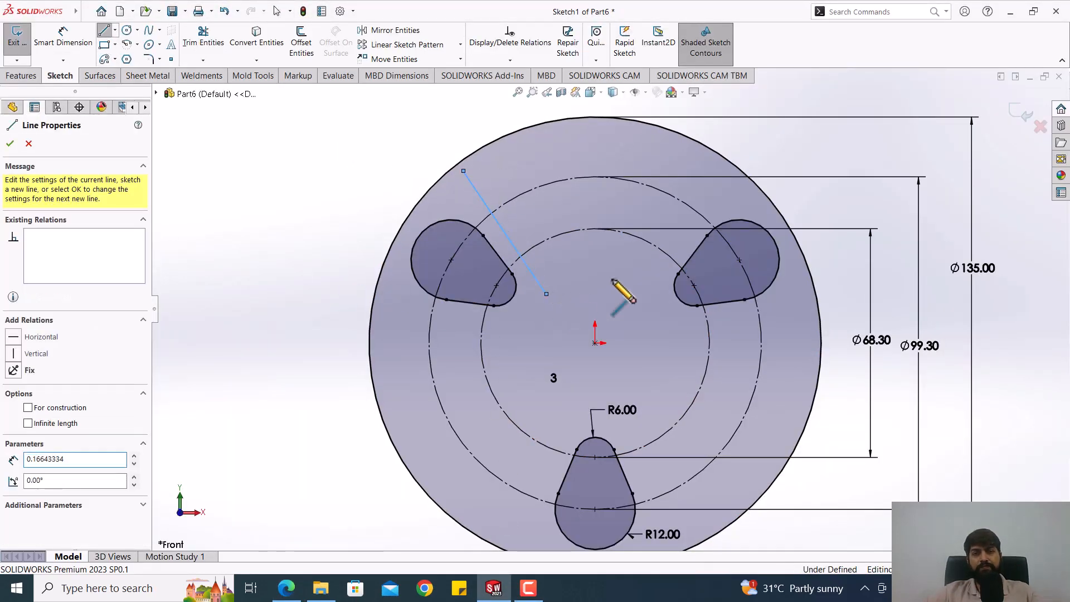
pyautogui.press('Escape')
pyautogui.press('Escape')
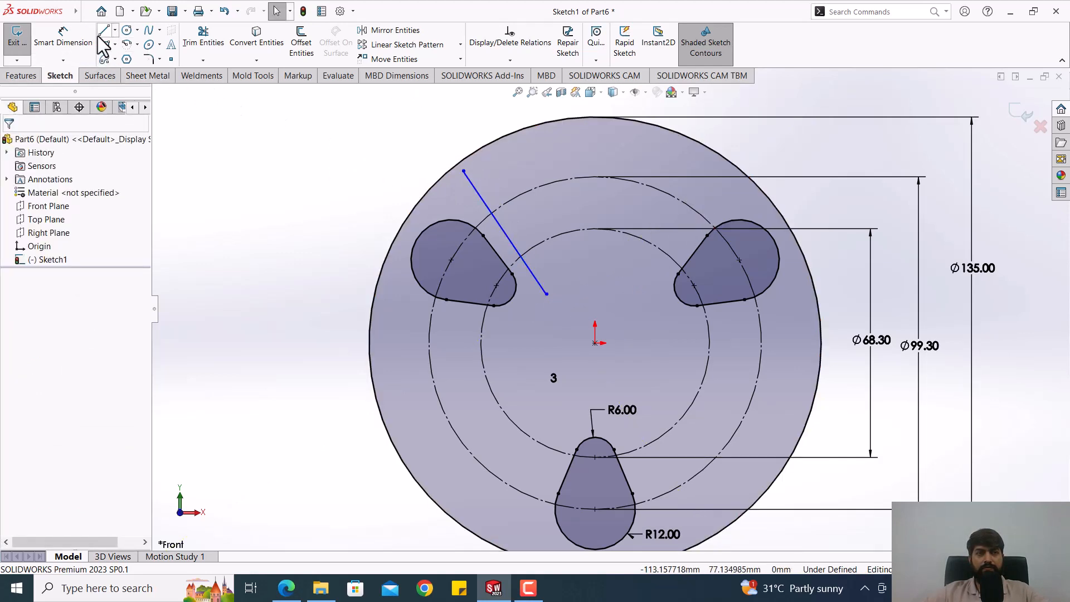
pyautogui.press('l')
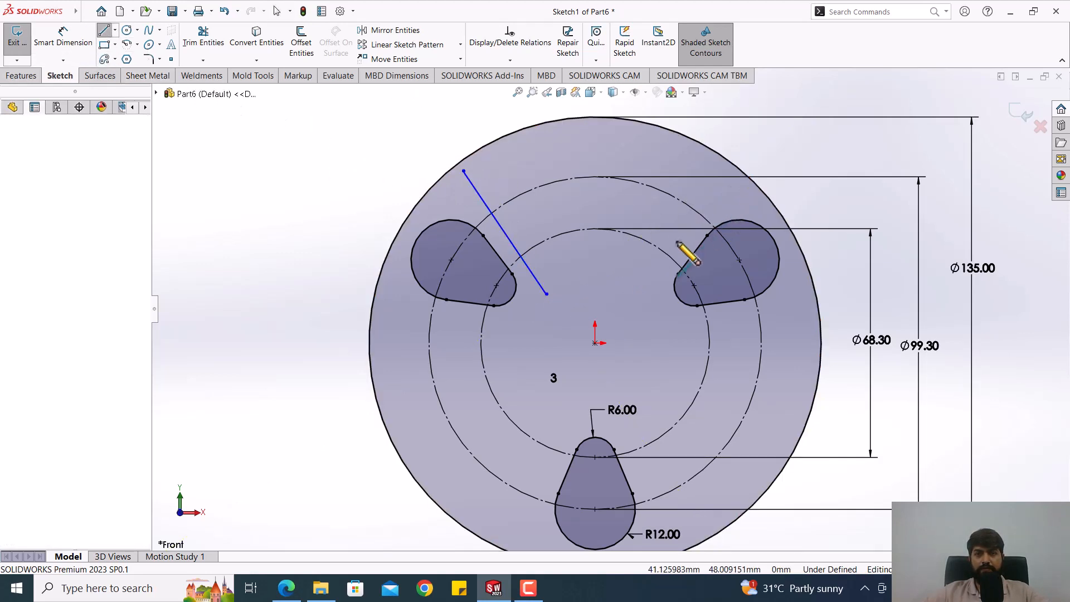
pyautogui.click(650, 326)
pyautogui.click(647, 295)
pyautogui.press('Escape')
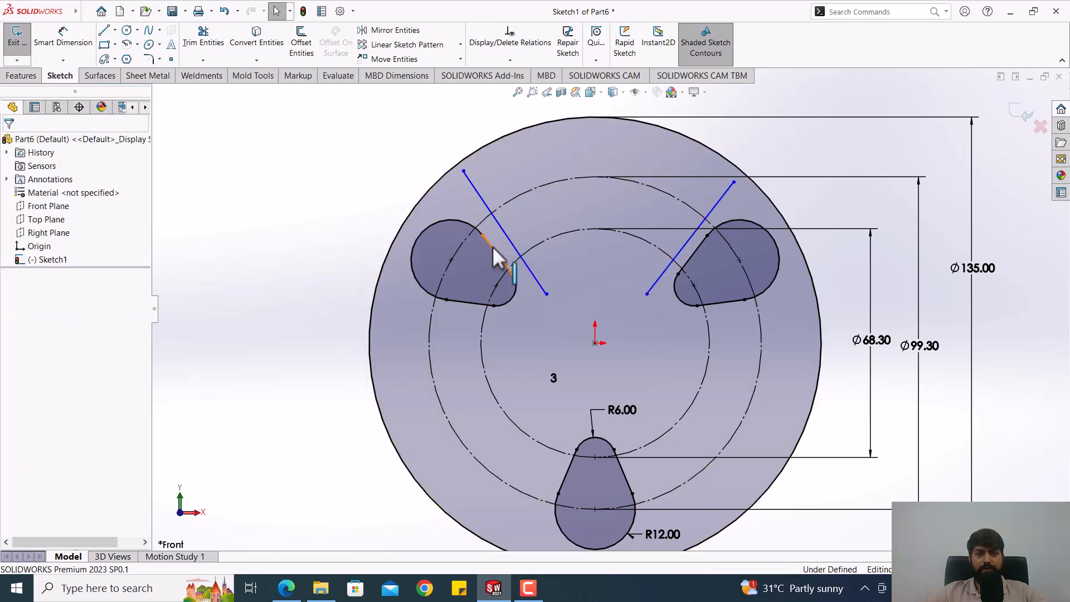
# Step: Make the left slanted line parallel to the adjacent straight side of the upper-left teardrop
pyautogui.click(508, 241)
pyautogui.keyDown('ctrl'); pyautogui.click(504, 237); pyautogui.keyUp('ctrl')
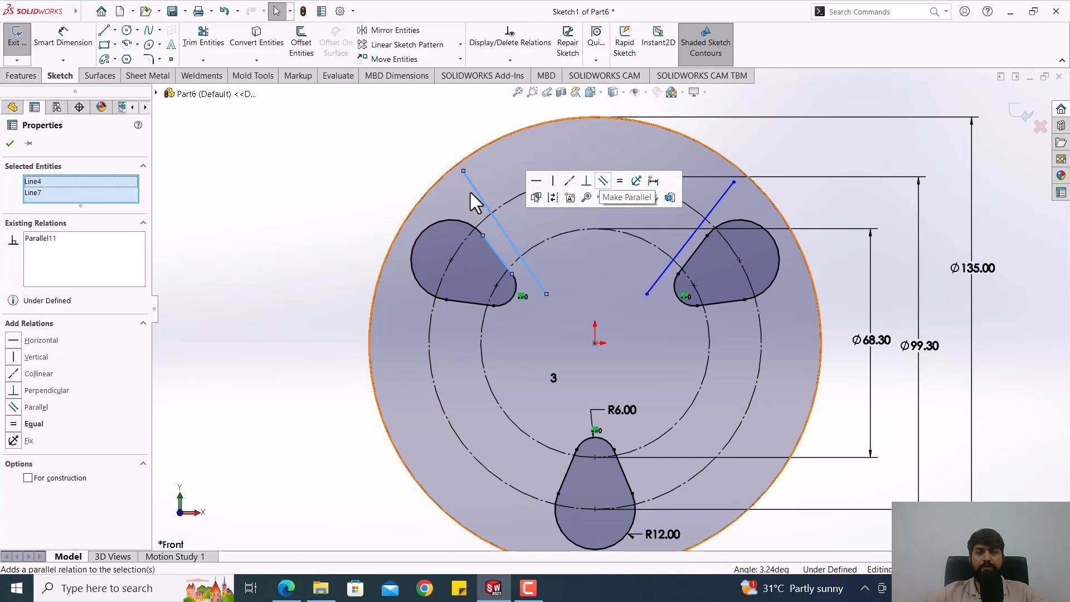
pyautogui.click(538, 196)
pyautogui.click(306, 172)
pyautogui.click(63, 35)
pyautogui.click(691, 240)
pyautogui.press('Escape')
pyautogui.press('Escape')
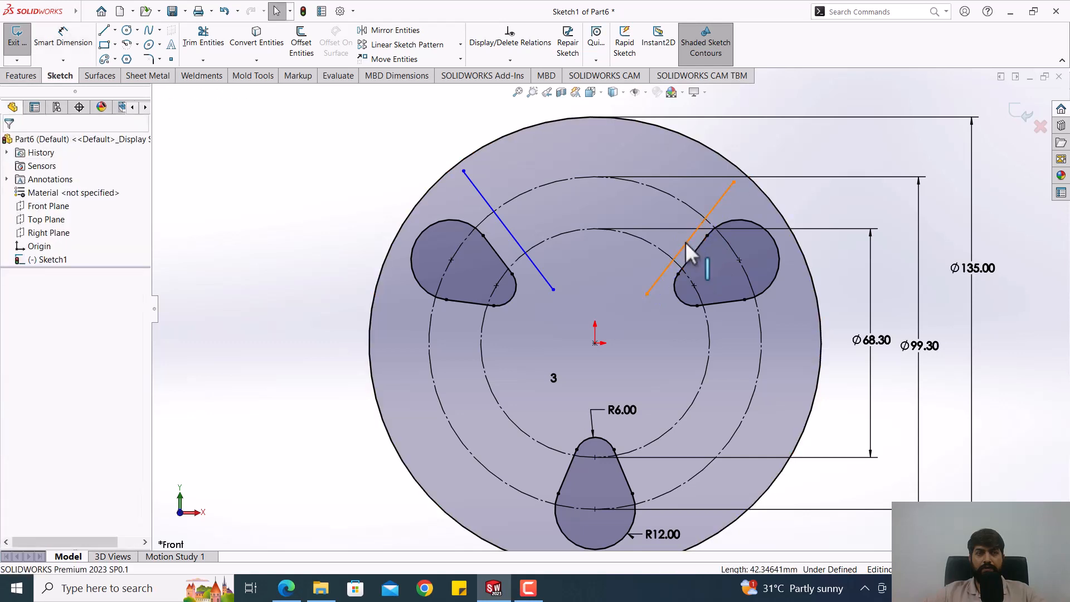
# Step: Make the right slanted line parallel to the adjacent straight side of the upper-right teardrop
pyautogui.click(686, 242)
pyautogui.keyDown('ctrl'); pyautogui.click(696, 251); pyautogui.keyUp('ctrl')
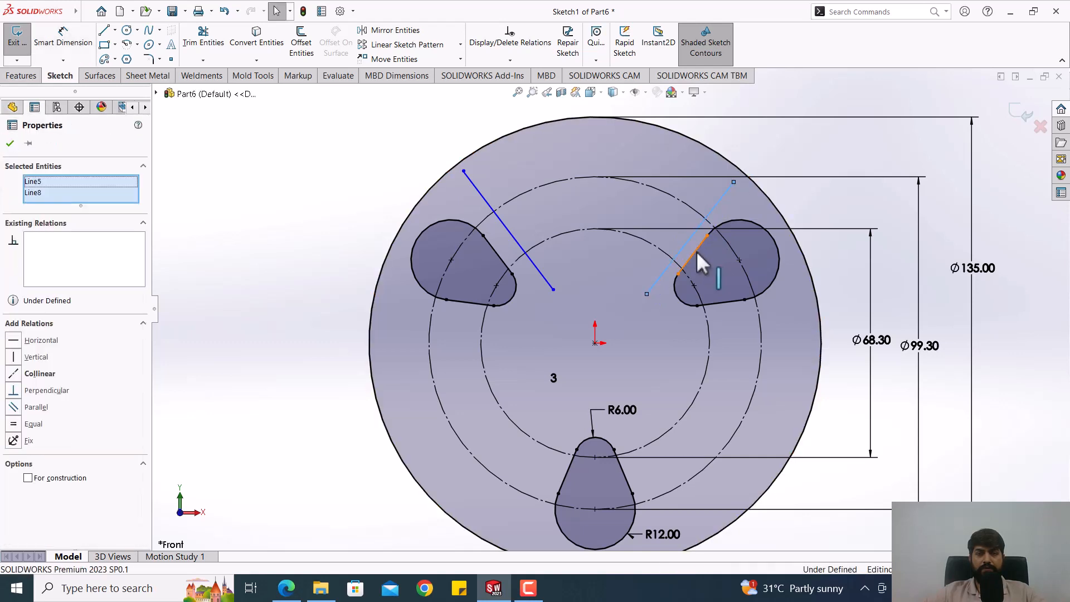
pyautogui.click(811, 213)
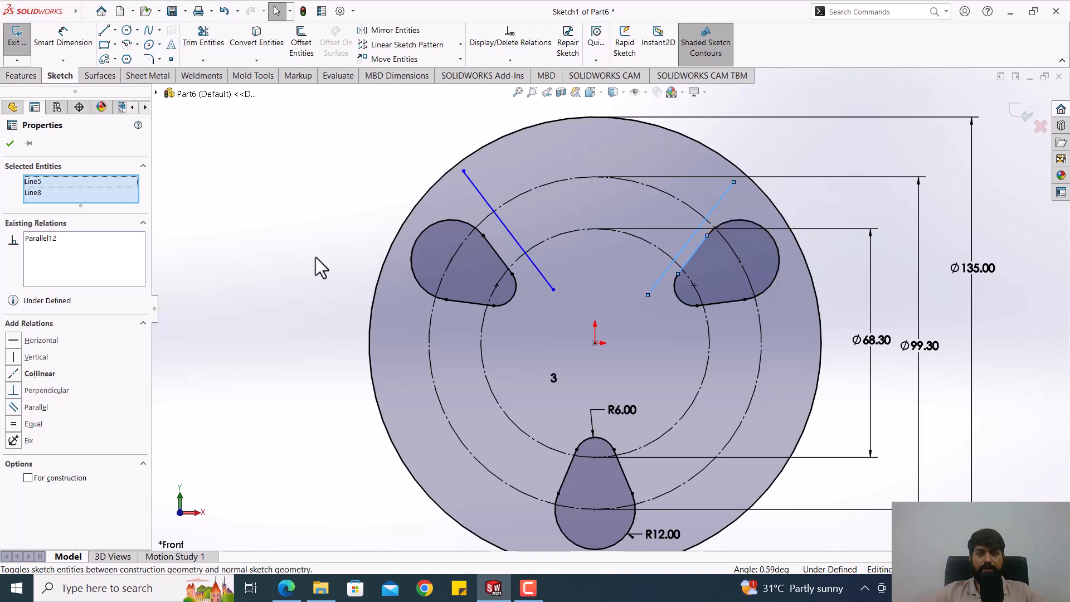
pyautogui.click(273, 290)
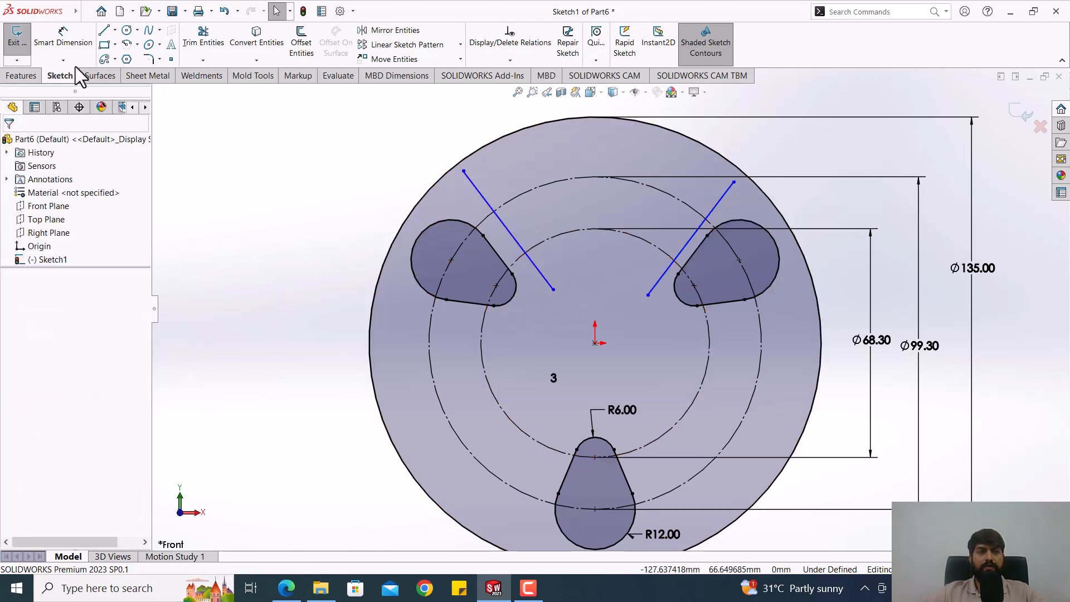
# Step: Dimension the gap between the upper-left teardrop's straight side and its parallel slanted line, and set it to 5 mm
pyautogui.click(60, 40)
pyautogui.scroll(-2, 454, 209)
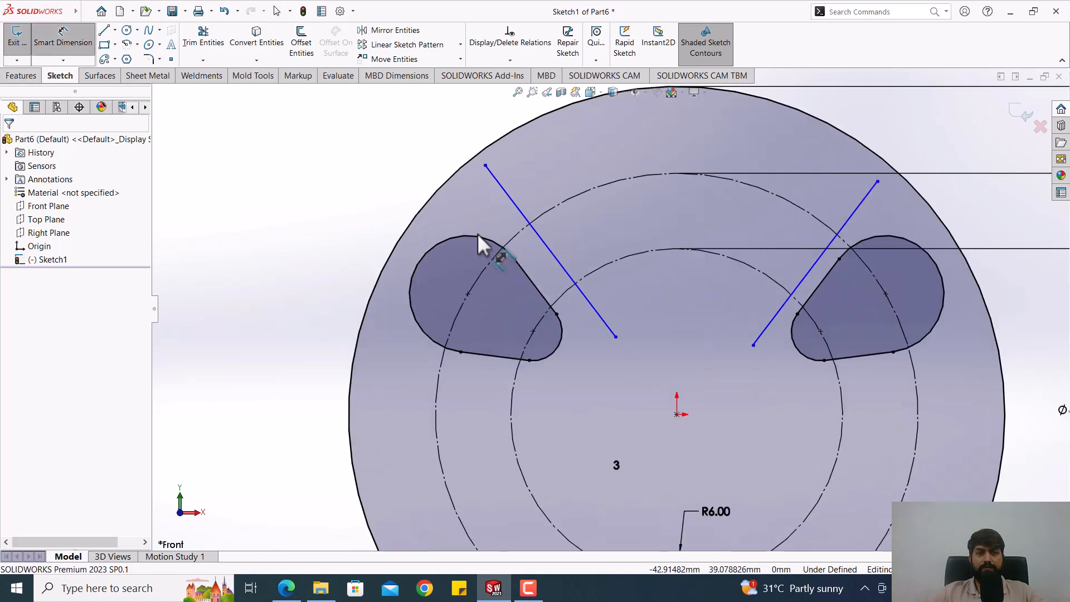
pyautogui.click(527, 278)
pyautogui.click(545, 246)
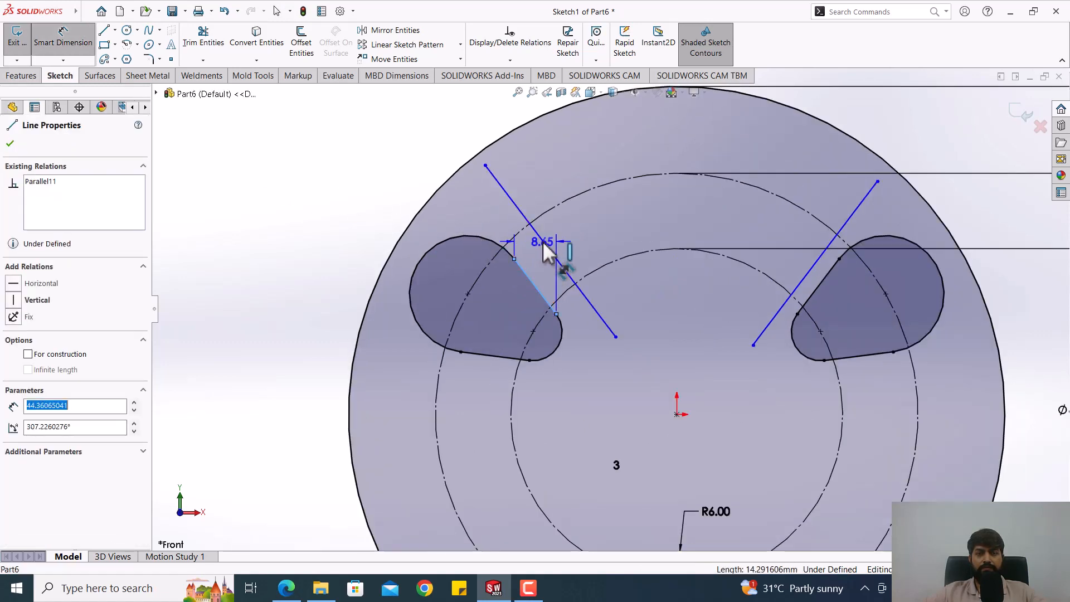
pyautogui.click(546, 277)
pyautogui.write('5')
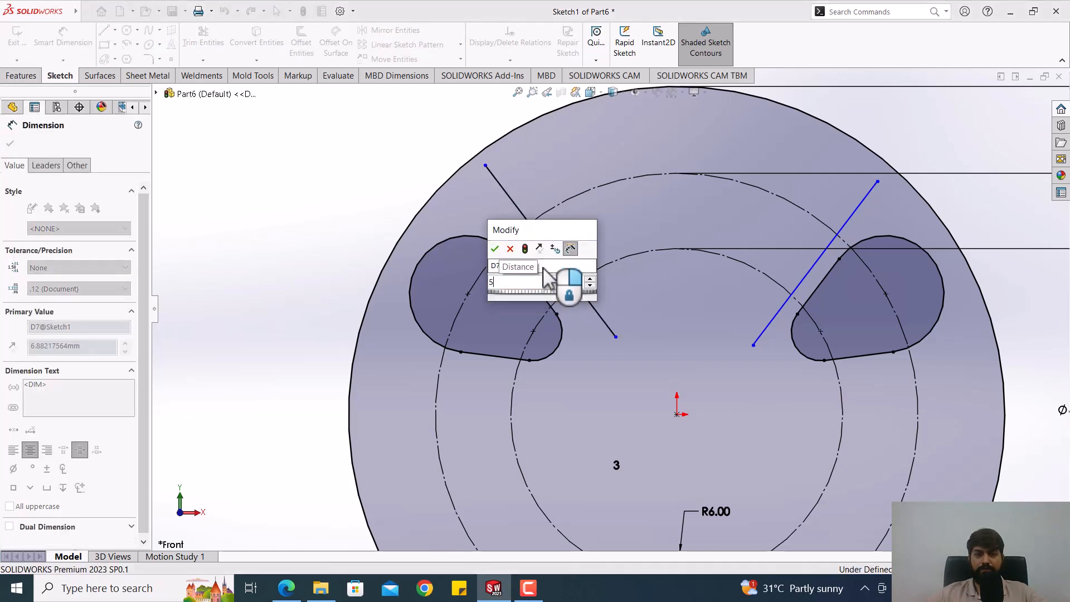
pyautogui.press('Return')
pyautogui.press('Escape')
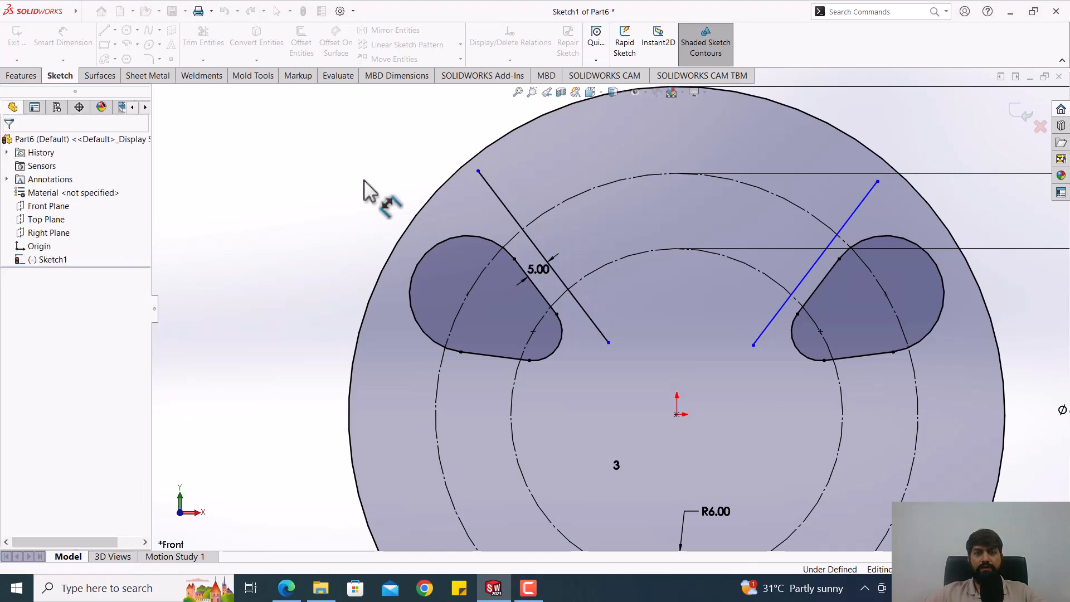
# Step: Dimension the gap between the upper-right teardrop's straight side and its parallel slanted line as 5 mm, and shift the line's upper end slightly
pyautogui.press('Escape')
pyautogui.scroll(2, 612, 182)
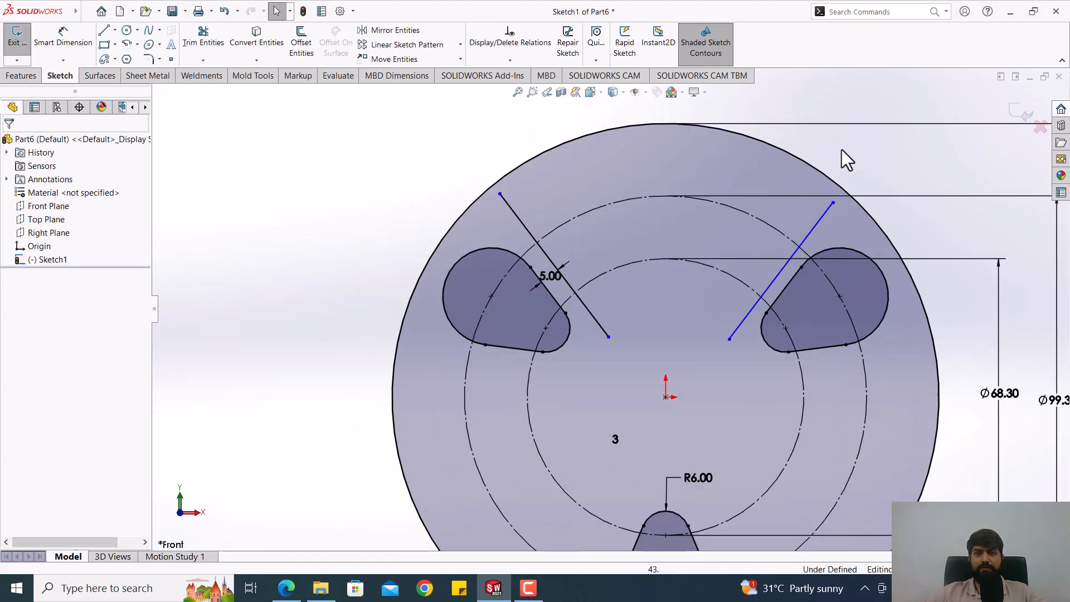
pyautogui.scroll(-2, 842, 149)
pyautogui.scroll(2, 830, 162)
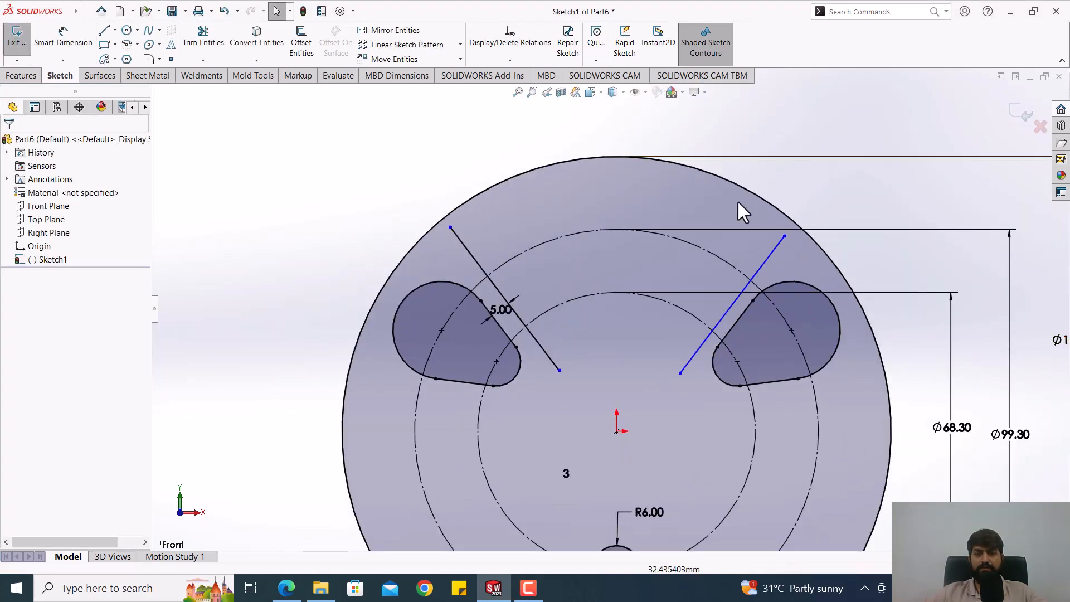
pyautogui.click(47, 56)
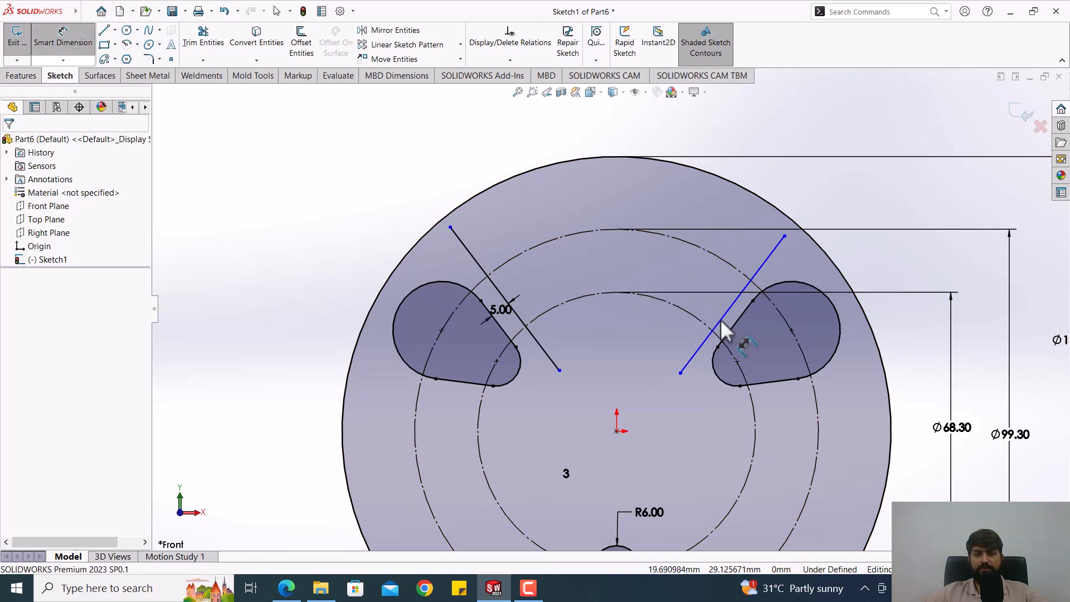
pyautogui.click(739, 326)
pyautogui.click(734, 329)
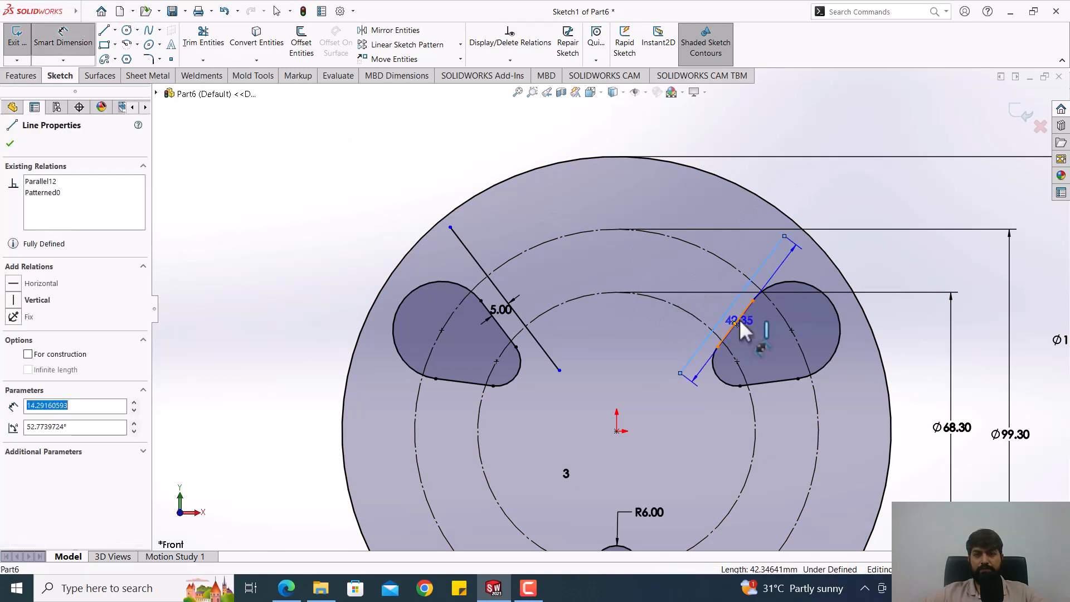
pyautogui.click(841, 206)
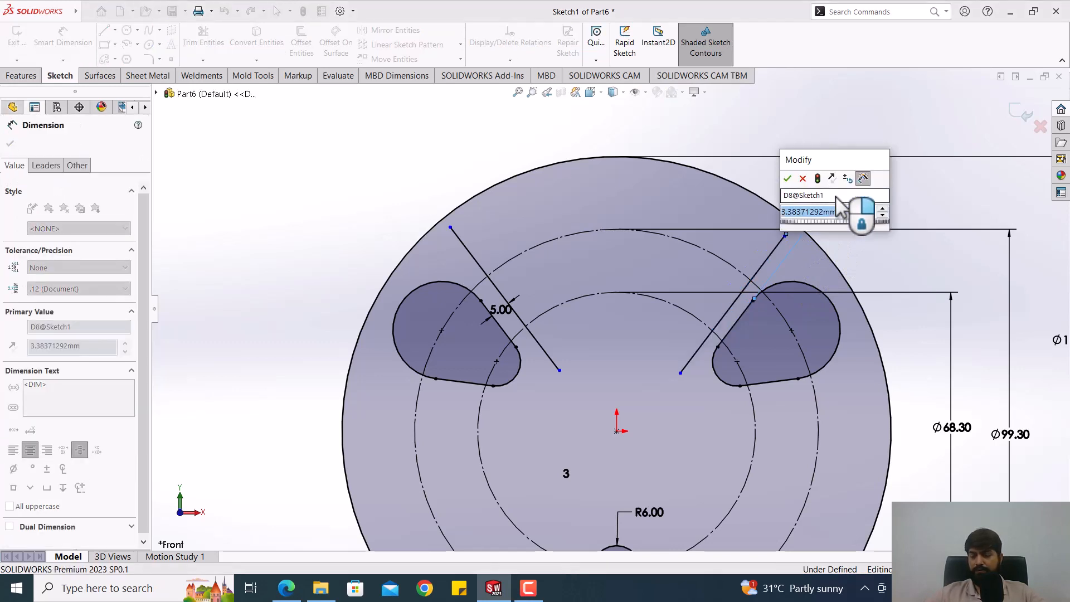
pyautogui.write('5')
pyautogui.press('Return')
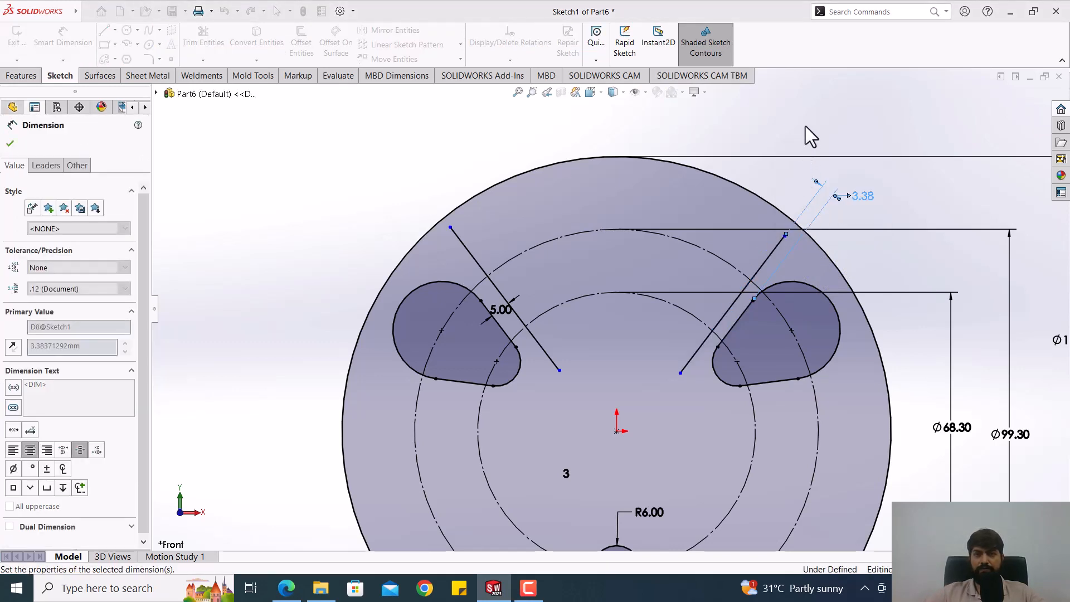
pyautogui.press('Escape')
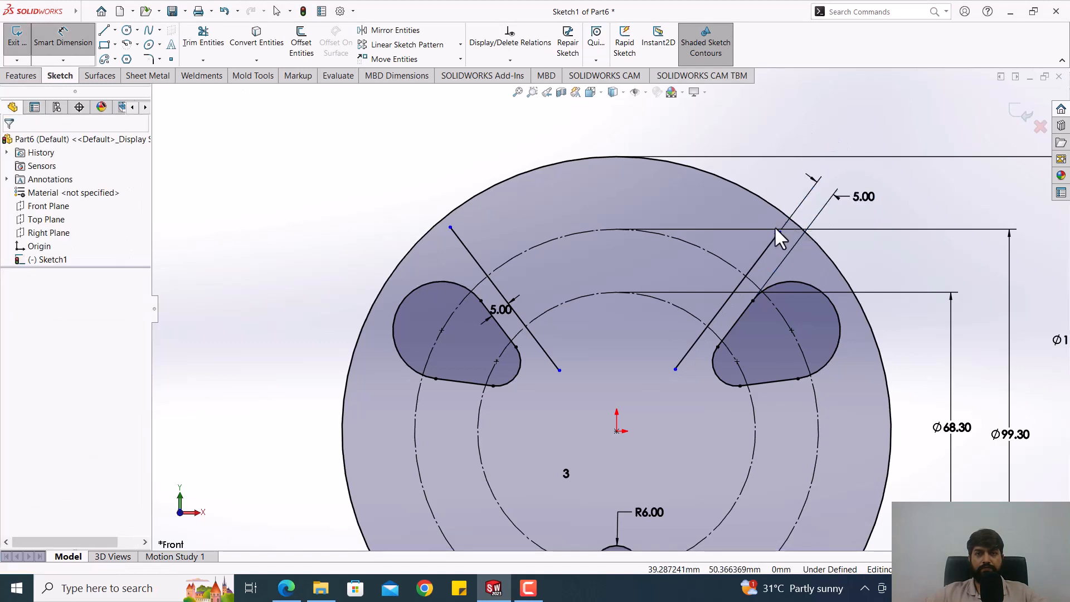
pyautogui.moveTo(790, 220); pyautogui.dragTo(765, 223)
pyautogui.click(396, 209)
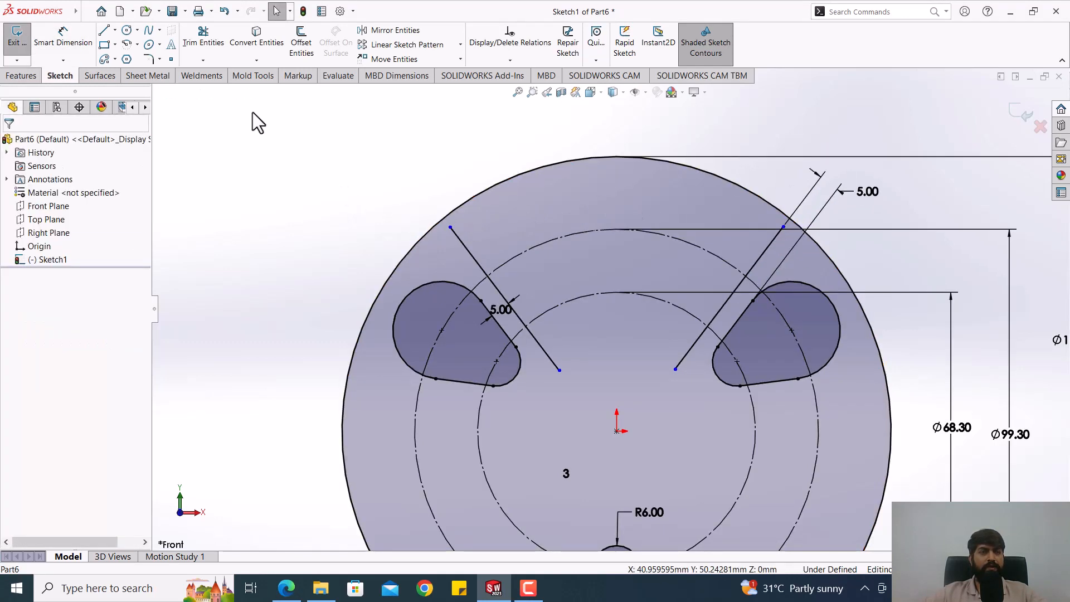
# Step: Sketch two centerpoint arcs about the origin, with radii of about 59 mm and 26 mm, each running between the two slanted lines
pyautogui.click(127, 44)
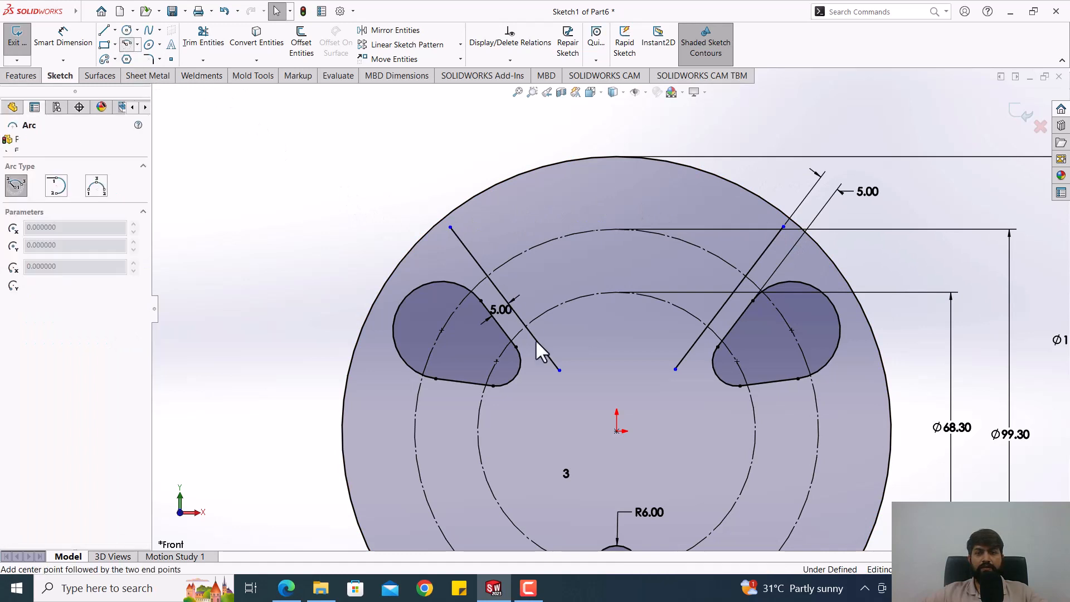
pyautogui.click(616, 431)
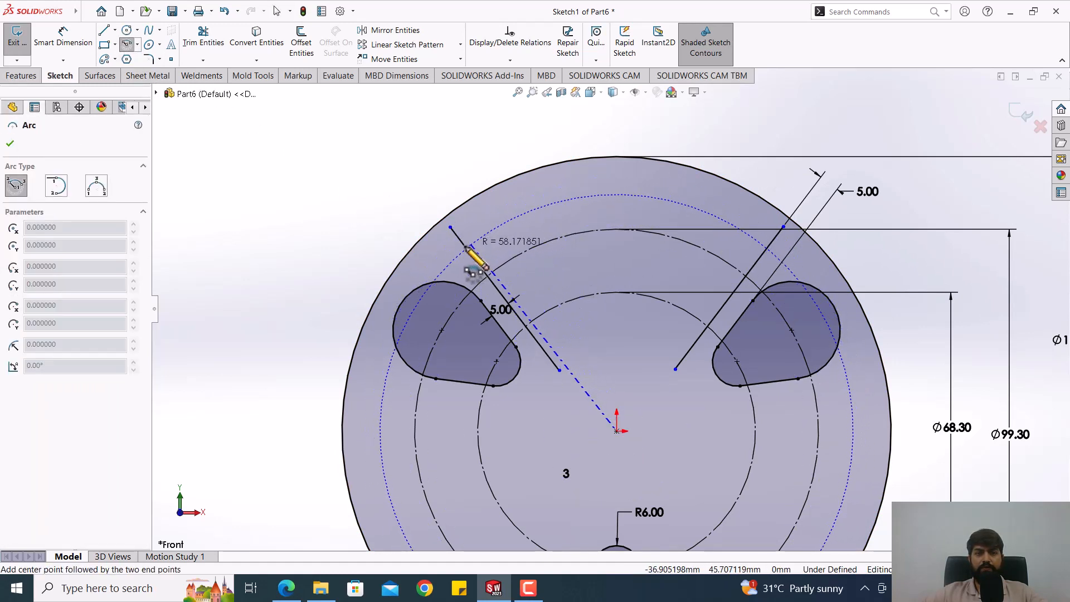
pyautogui.click(467, 247)
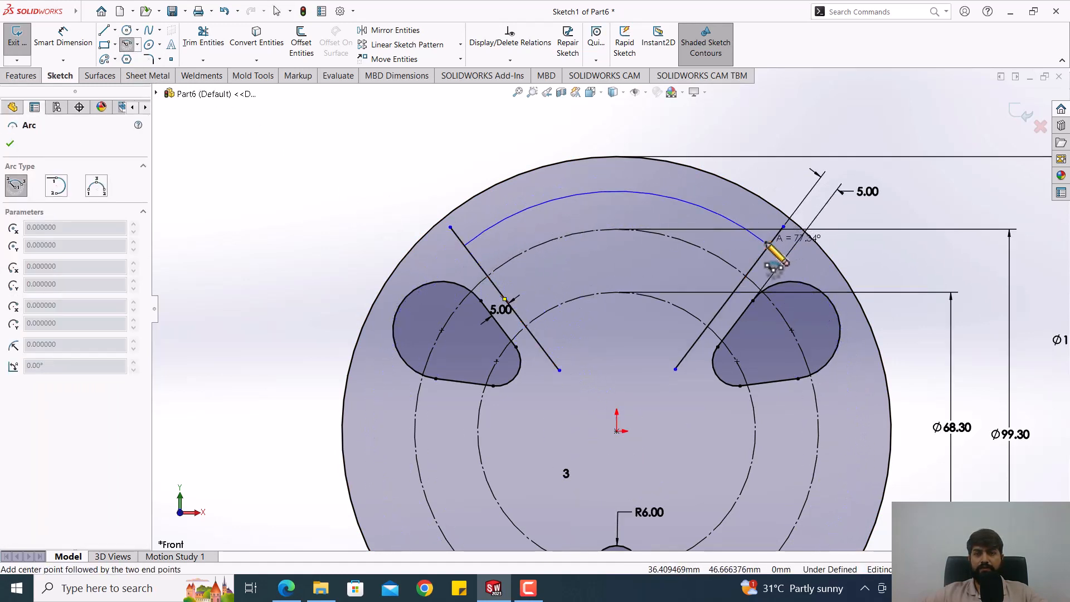
pyautogui.click(769, 246)
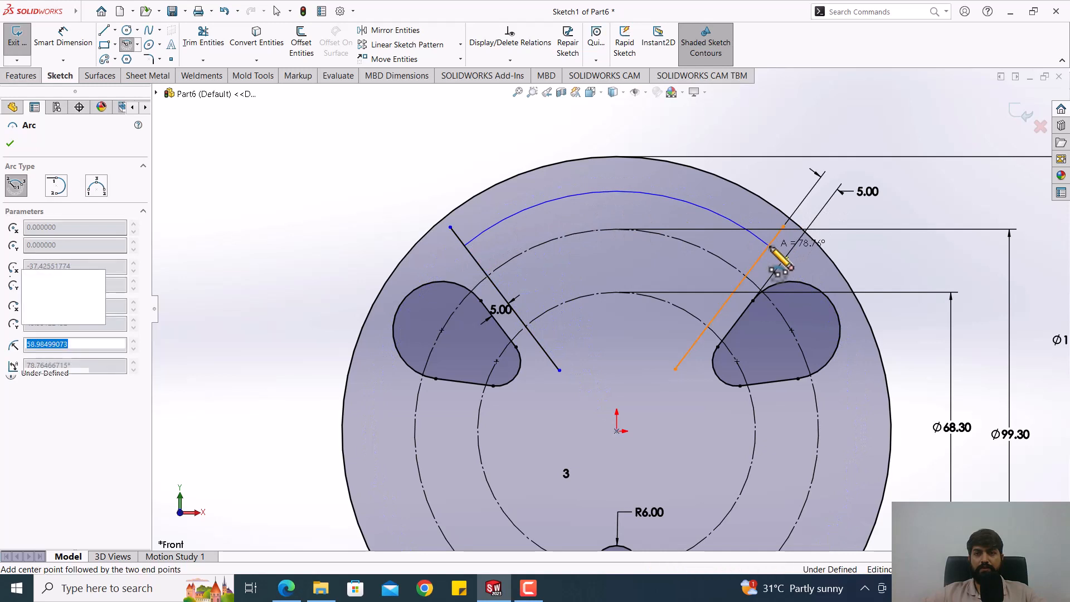
pyautogui.click(616, 431)
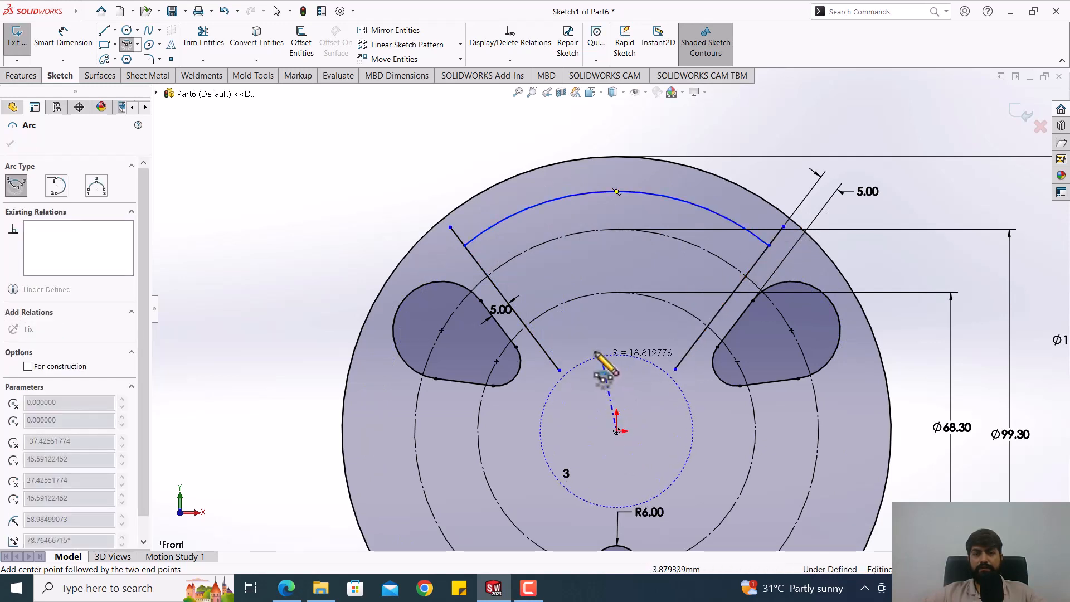
pyautogui.click(545, 350)
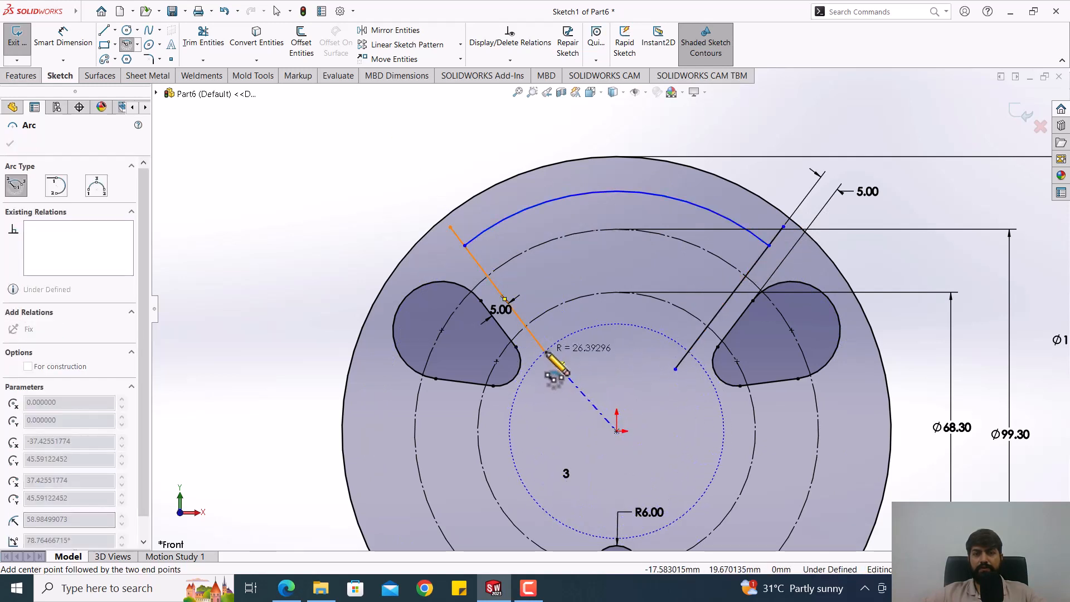
pyautogui.click(690, 351)
pyautogui.press('Escape')
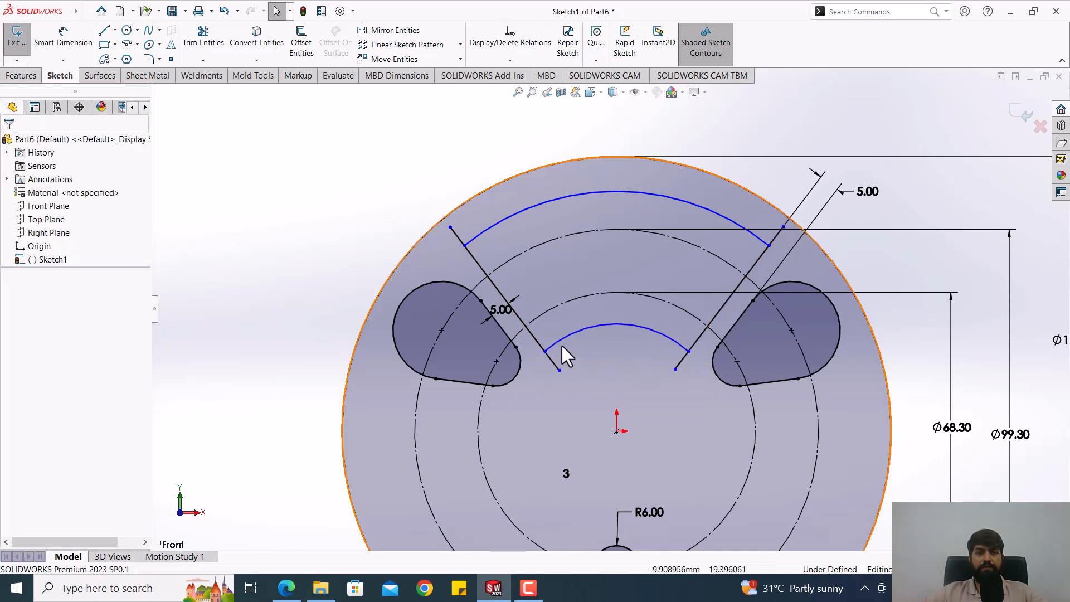
# Step: Trim the ends of both slanted lines that extend beyond the outer and inner arcs, leaving a closed sector
pyautogui.click(203, 39)
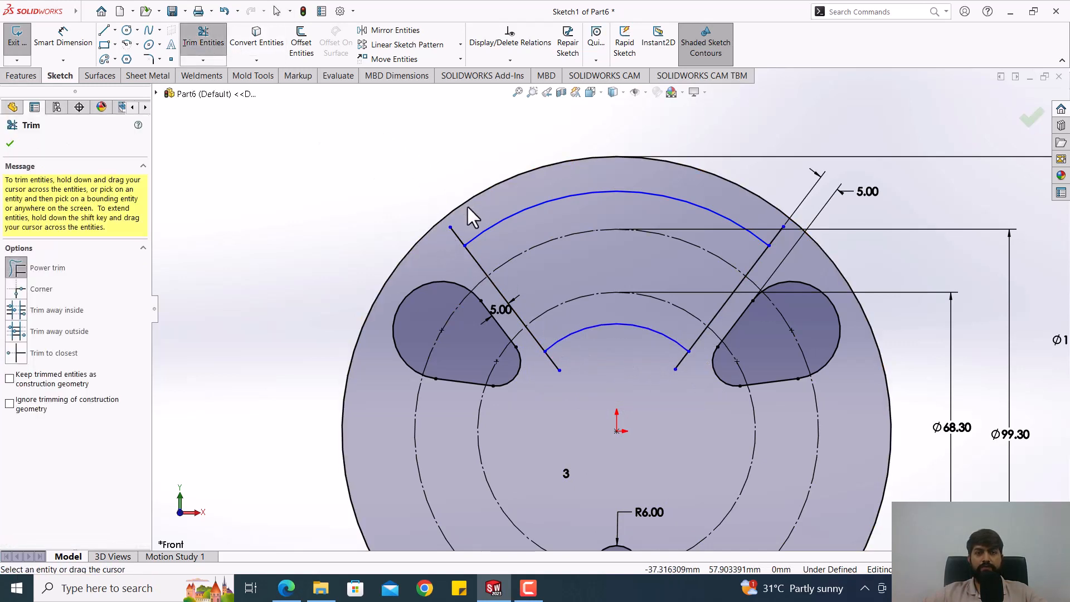
pyautogui.scroll(-2, 466, 234)
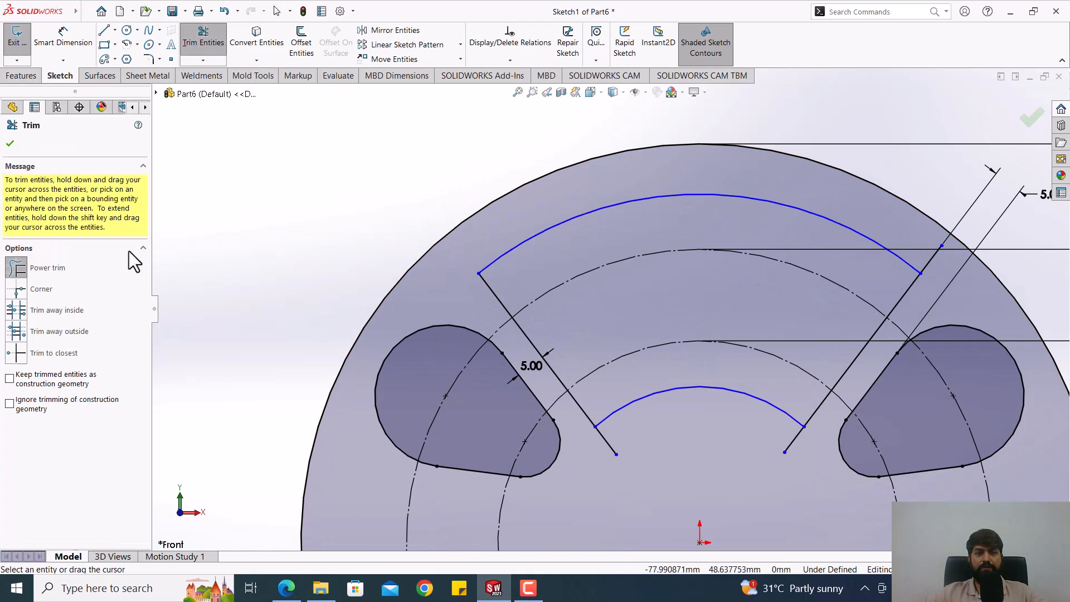
pyautogui.click(927, 260)
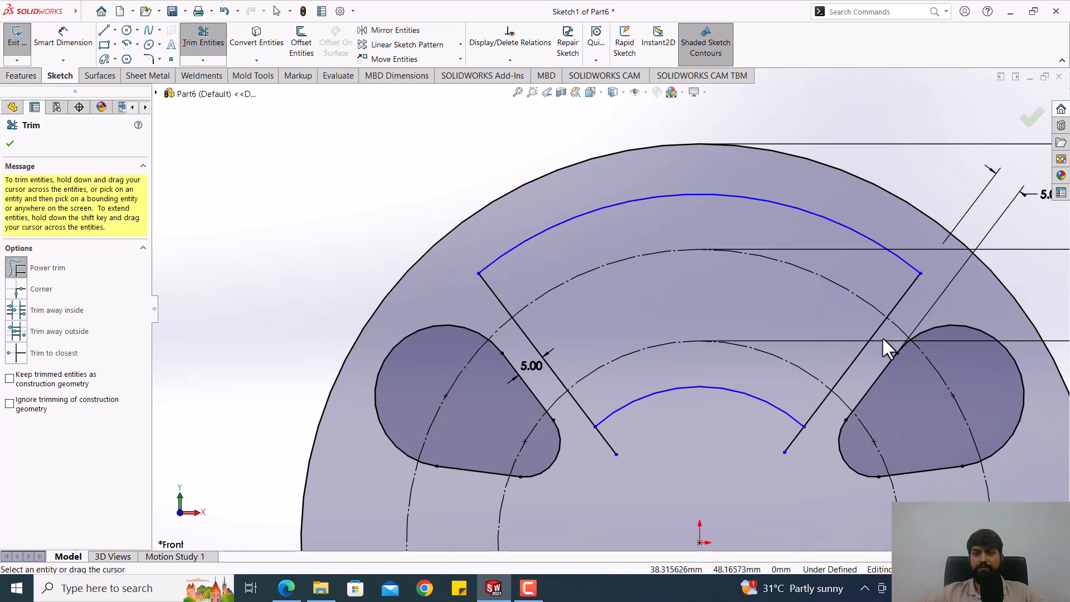
pyautogui.click(791, 440)
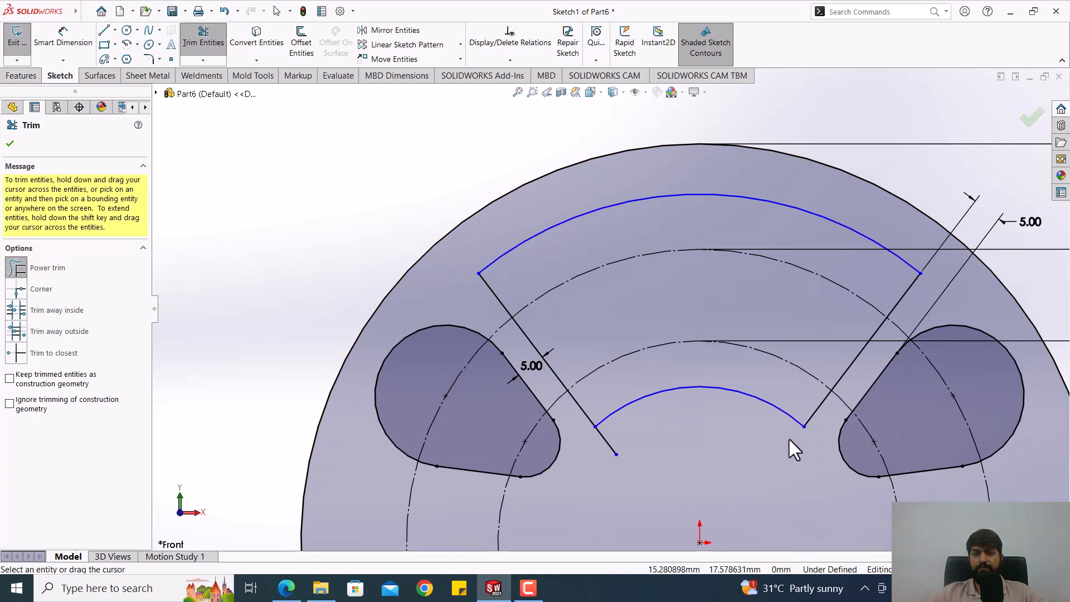
pyautogui.click(607, 443)
pyautogui.press('Escape')
pyautogui.scroll(2, 606, 301)
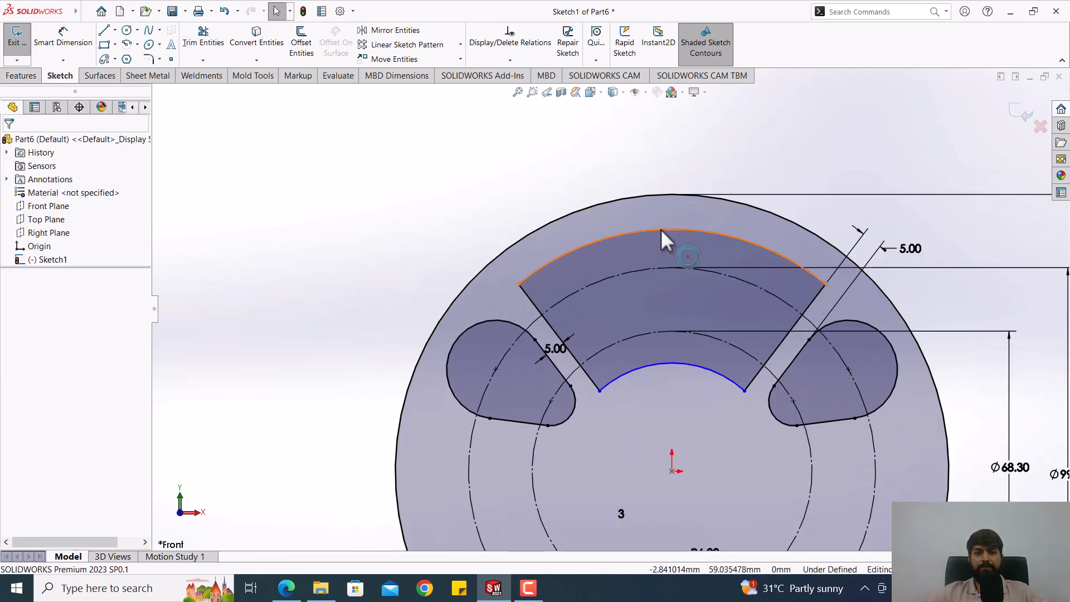
pyautogui.scroll(2, 479, 307)
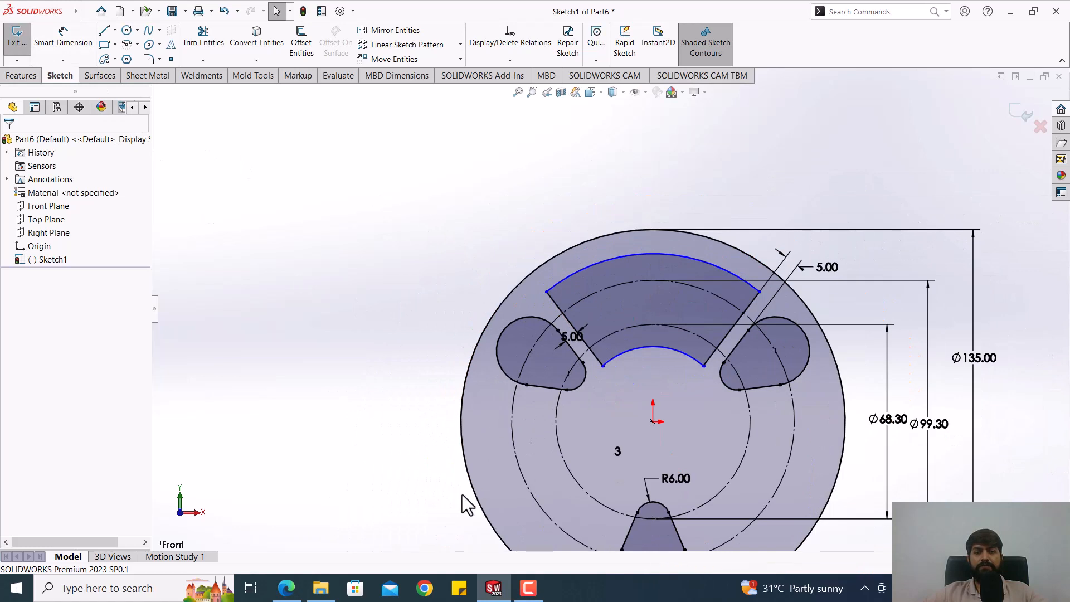
# Step: Check the wheel drawing PDF in Edge and, back in SOLIDWORKS, dimension the sector's inner arc with a 20 mm radius
pyautogui.click(286, 588)
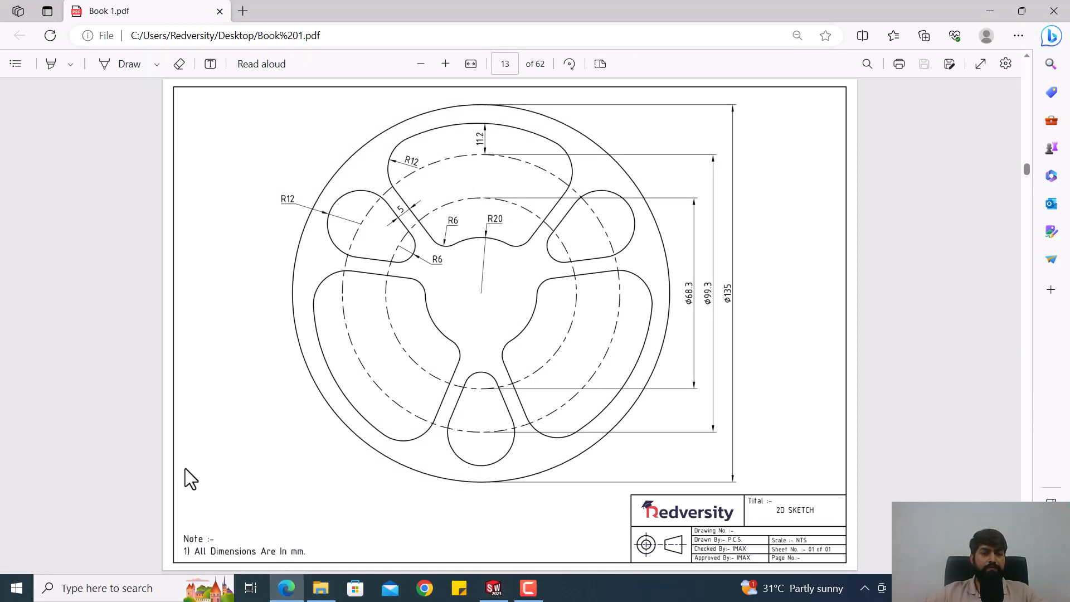
pyautogui.click(493, 588)
pyautogui.click(63, 39)
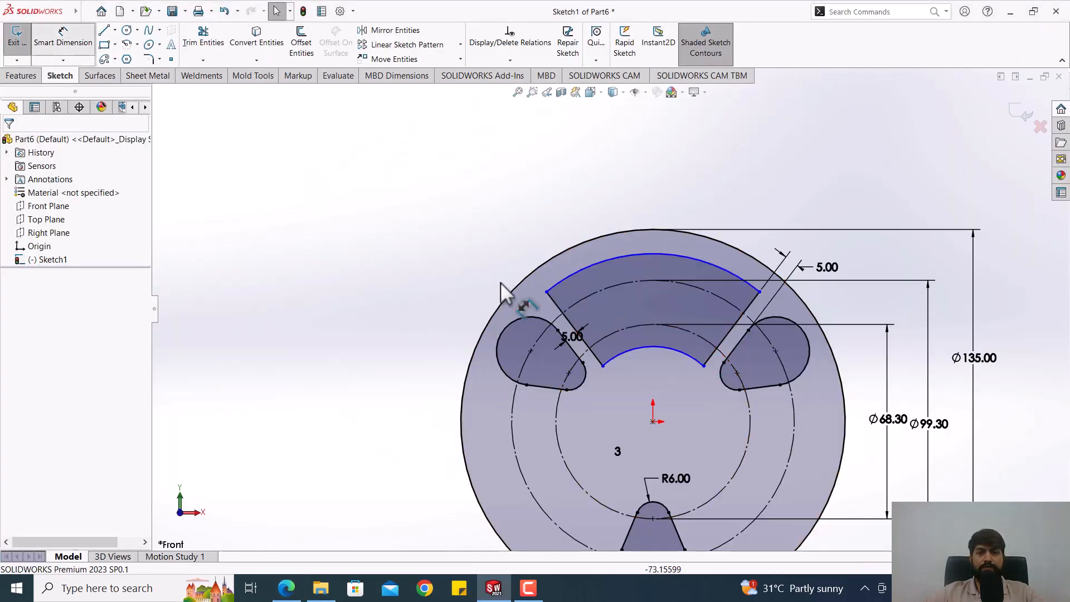
pyautogui.click(644, 350)
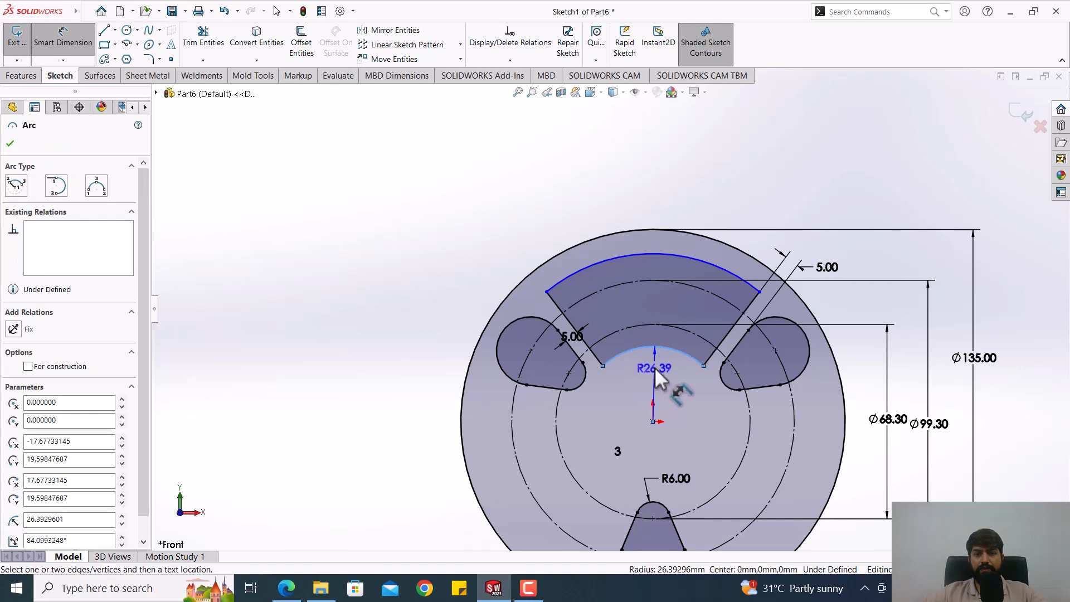
pyautogui.click(660, 379)
pyautogui.write('20')
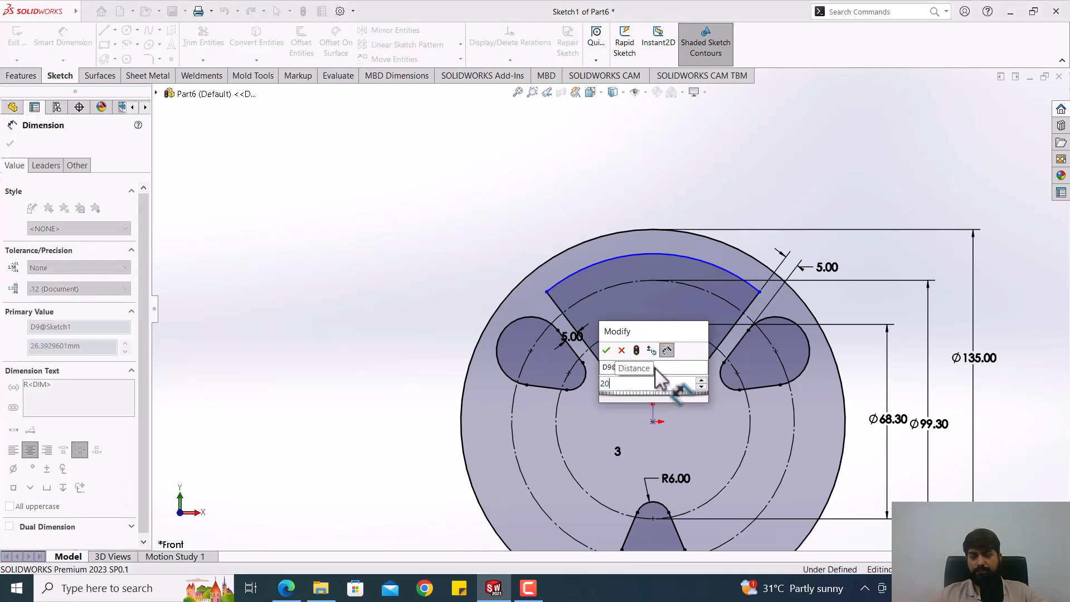
pyautogui.press('Escape')
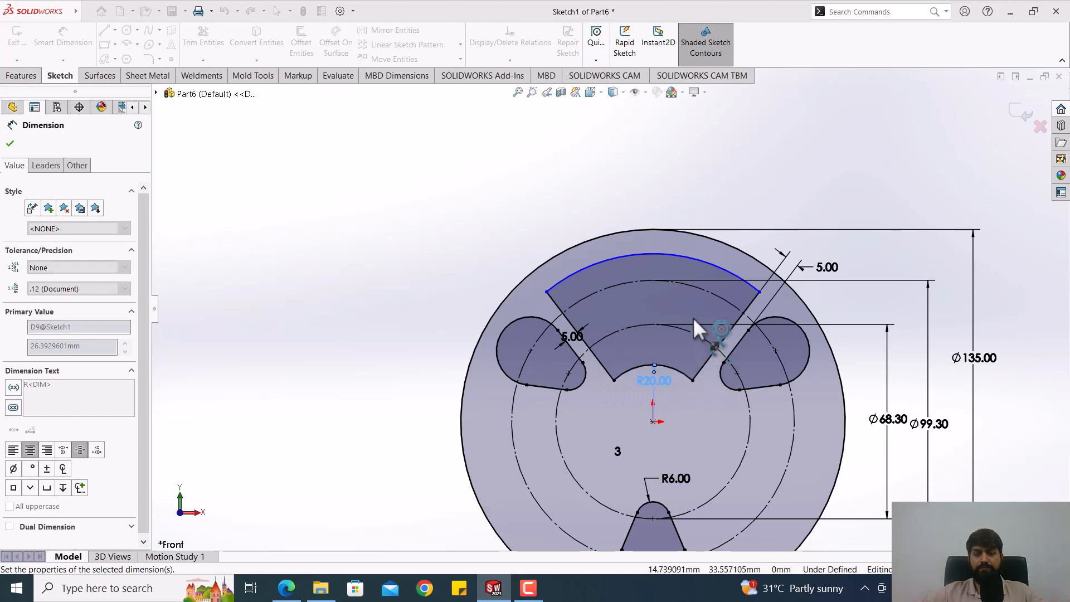
pyautogui.scroll(-2, 692, 317)
pyautogui.scroll(-2, 670, 250)
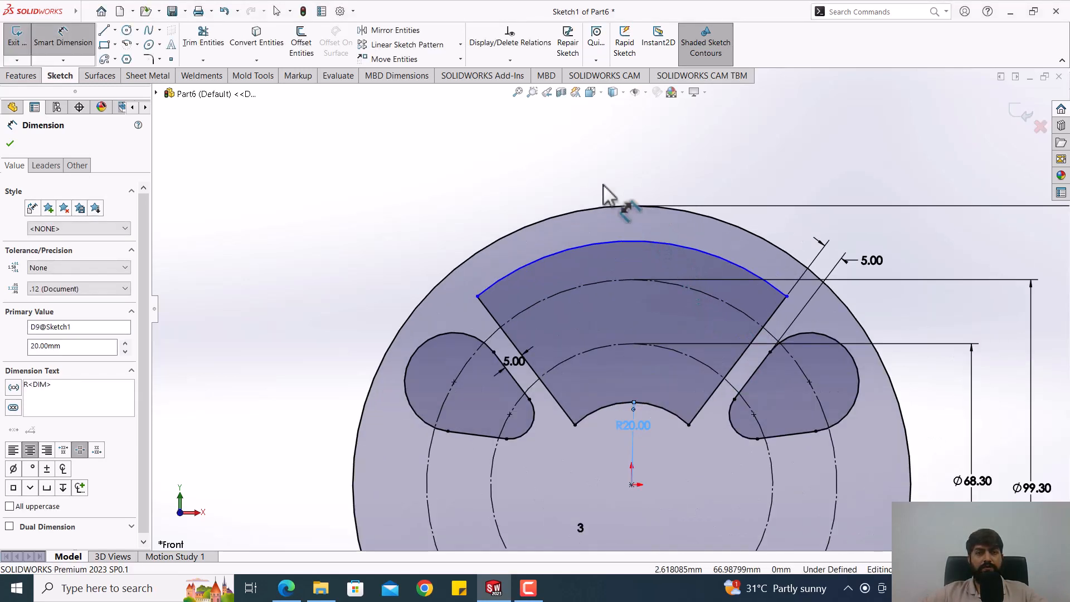
pyautogui.press('Escape')
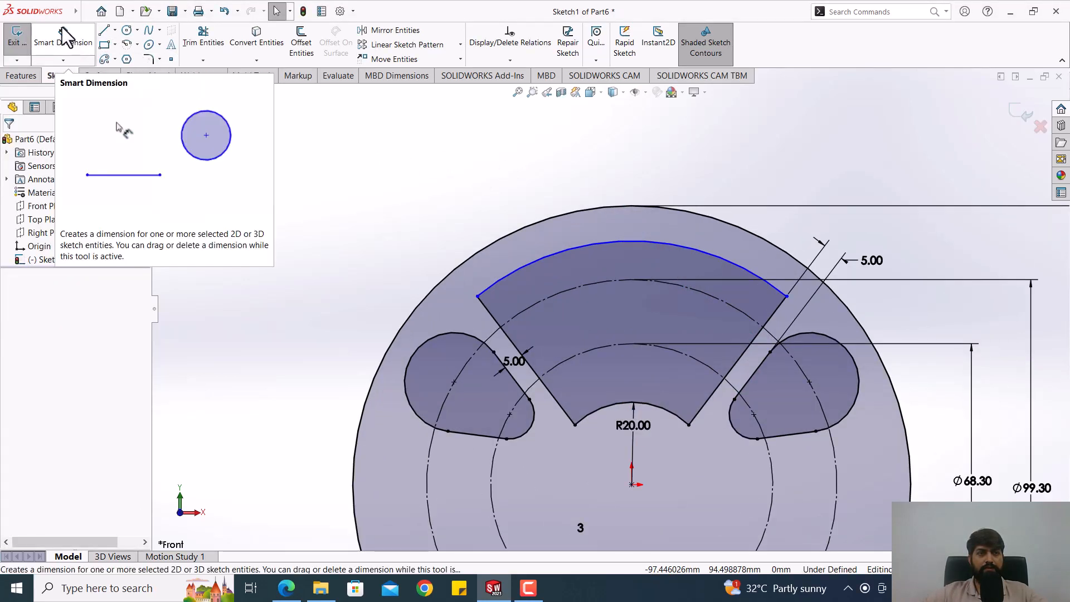
# Step: Dimension the gap between the sector's outer arc and the 99.3 mm construction circle, and set it to 11.2 mm
pyautogui.click(64, 38)
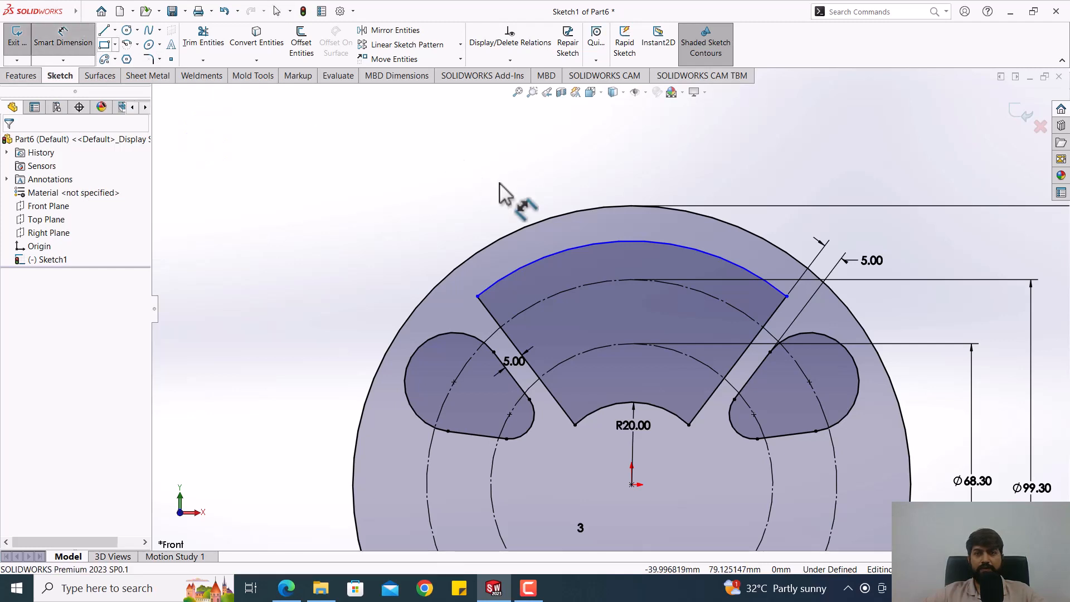
pyautogui.click(642, 241)
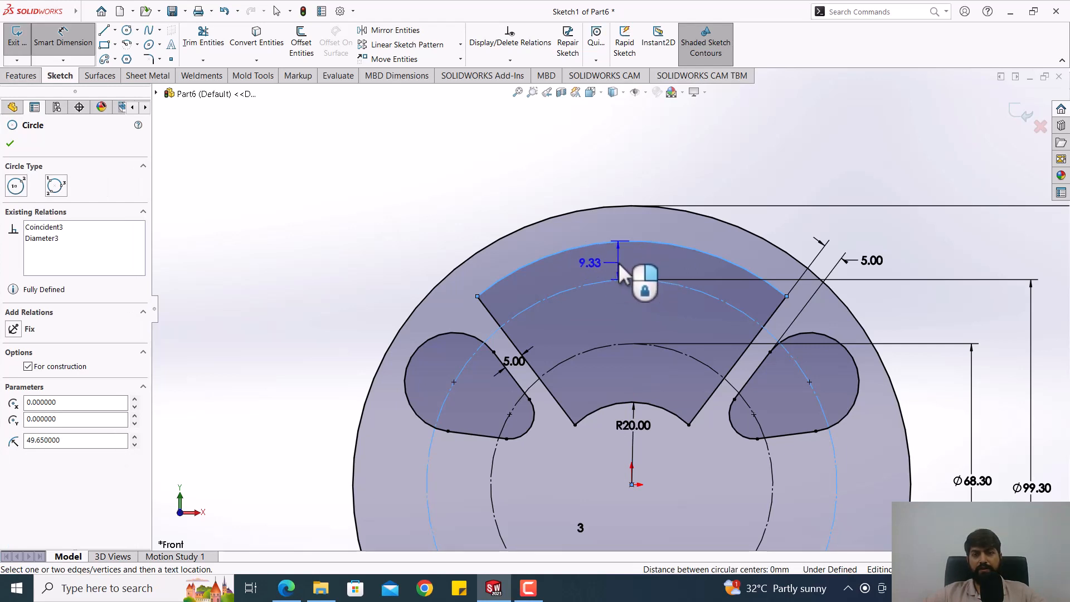
pyautogui.click(618, 262)
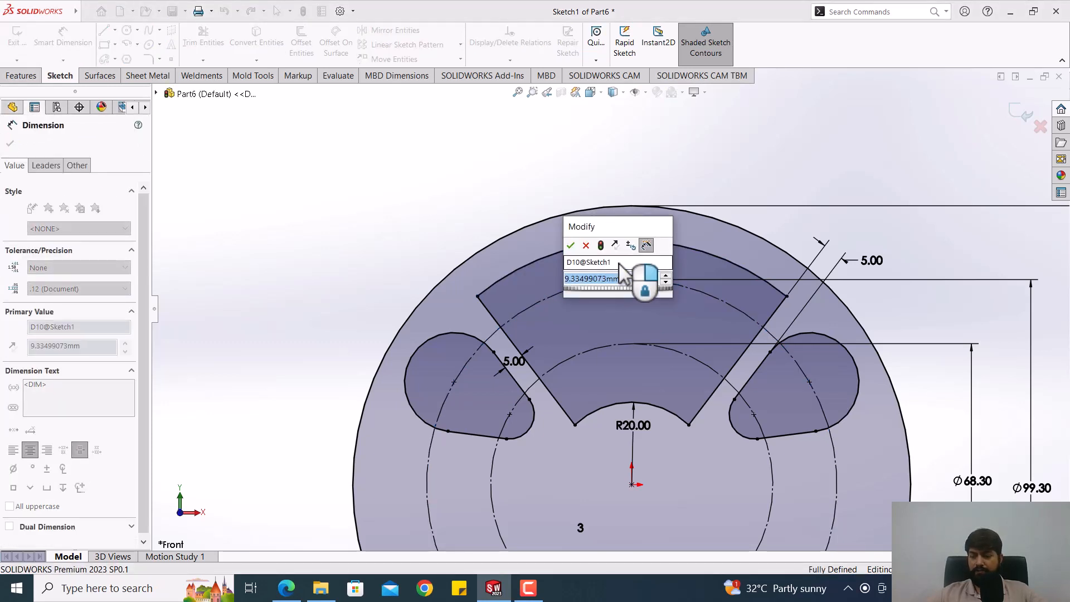
pyautogui.write('11.2')
pyautogui.press('Return')
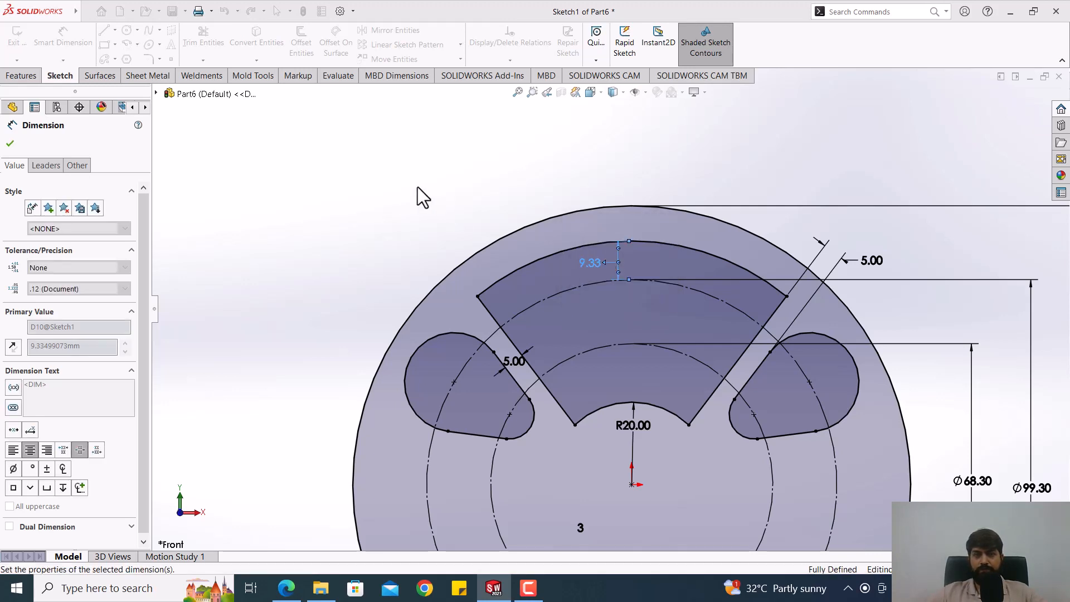
pyautogui.press('Escape')
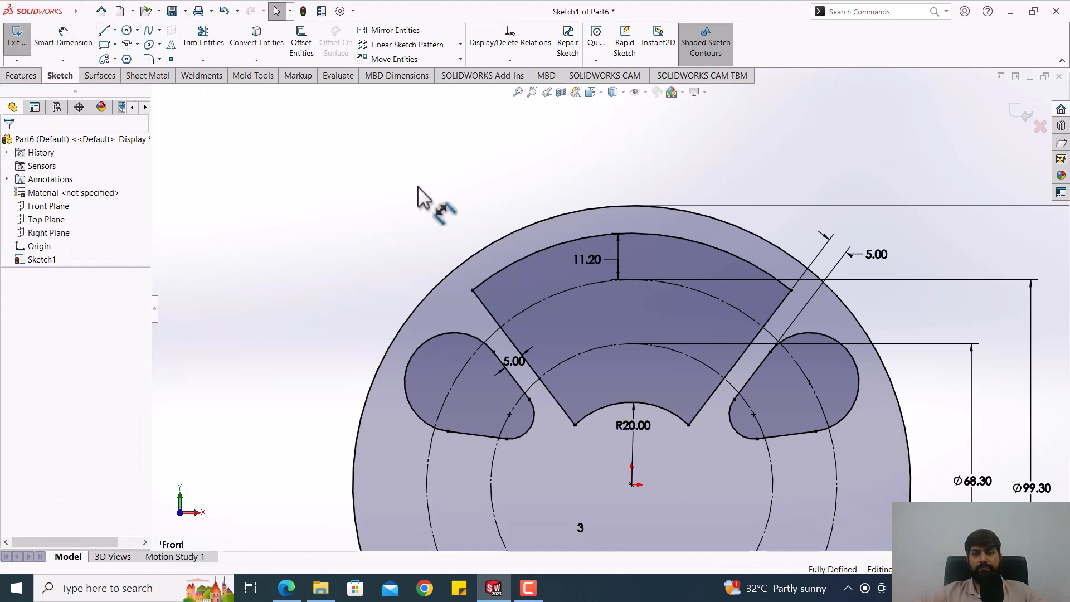
pyautogui.press('z')
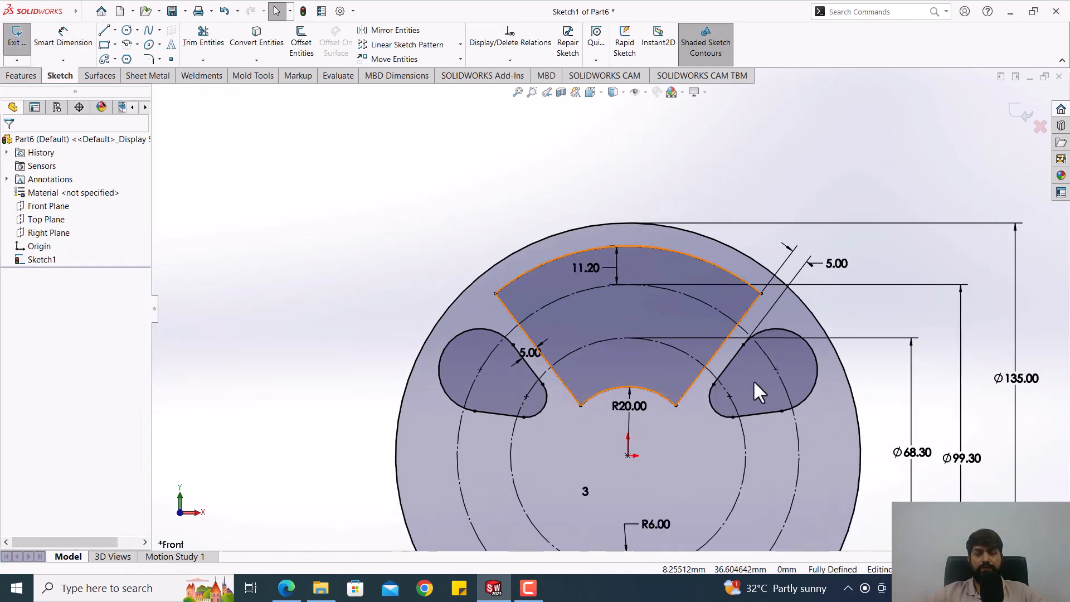
pyautogui.scroll(-2, 761, 403)
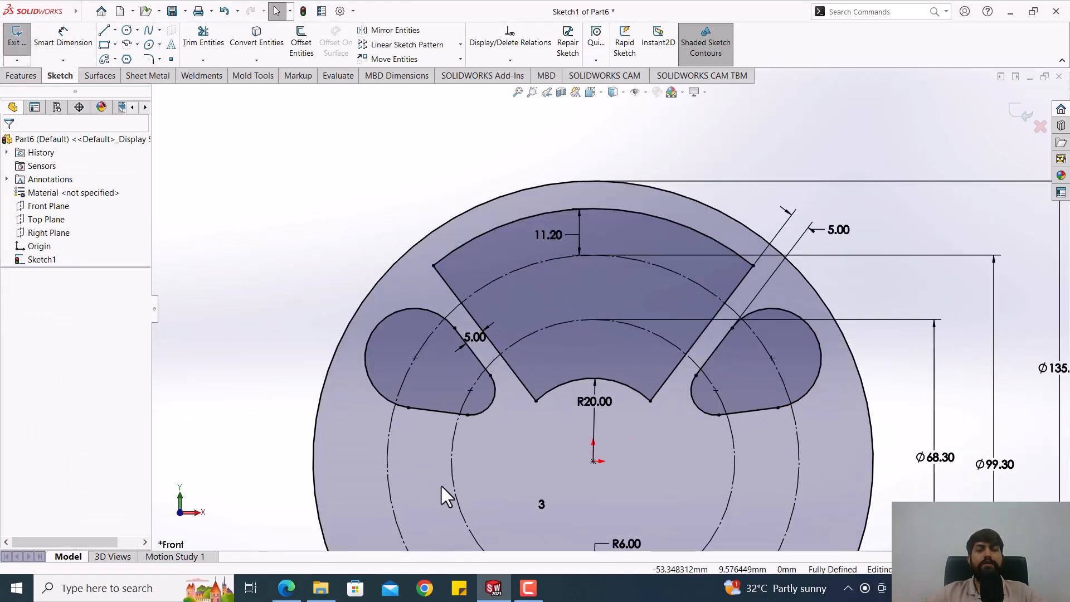
# Step: Check the wheel drawing PDF in Edge and, back in SOLIDWORKS, fillet the sector's two outer corners with a 12 mm radius
pyautogui.click(286, 588)
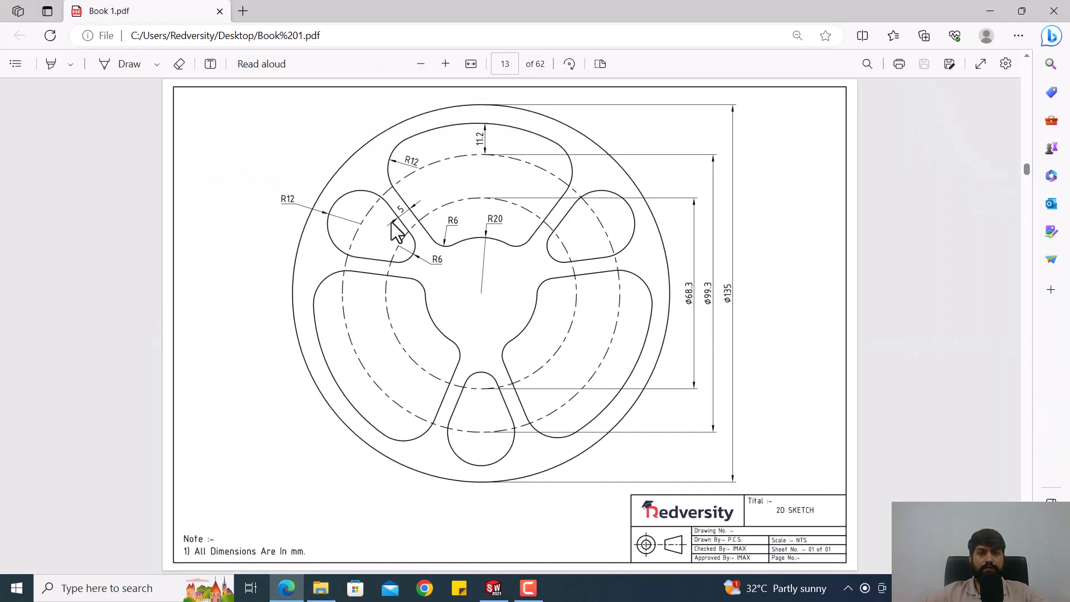
pyautogui.click(286, 588)
pyautogui.click(150, 60)
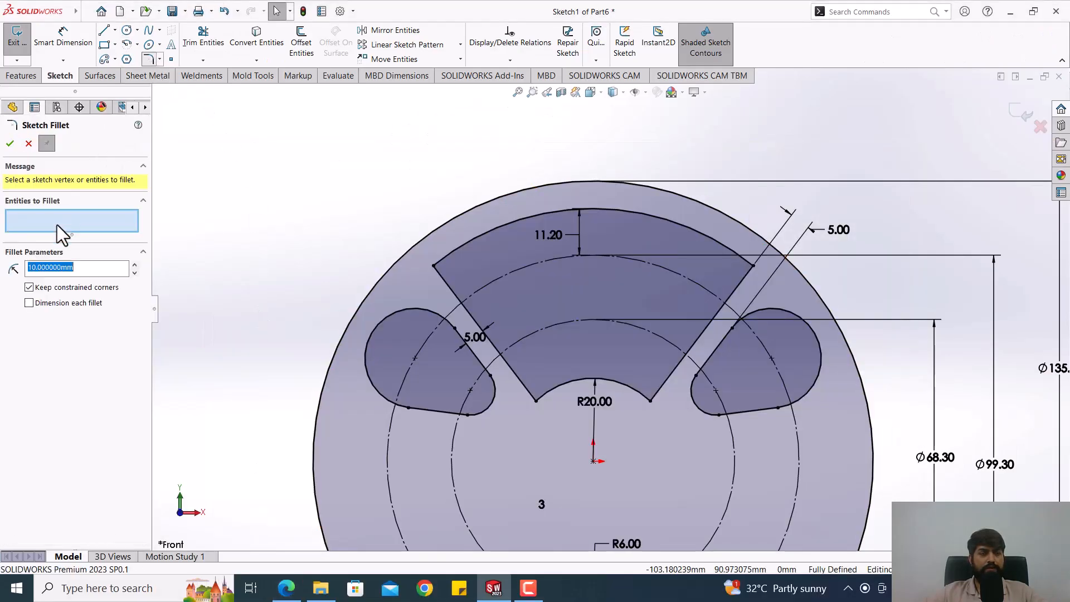
pyautogui.write('11')
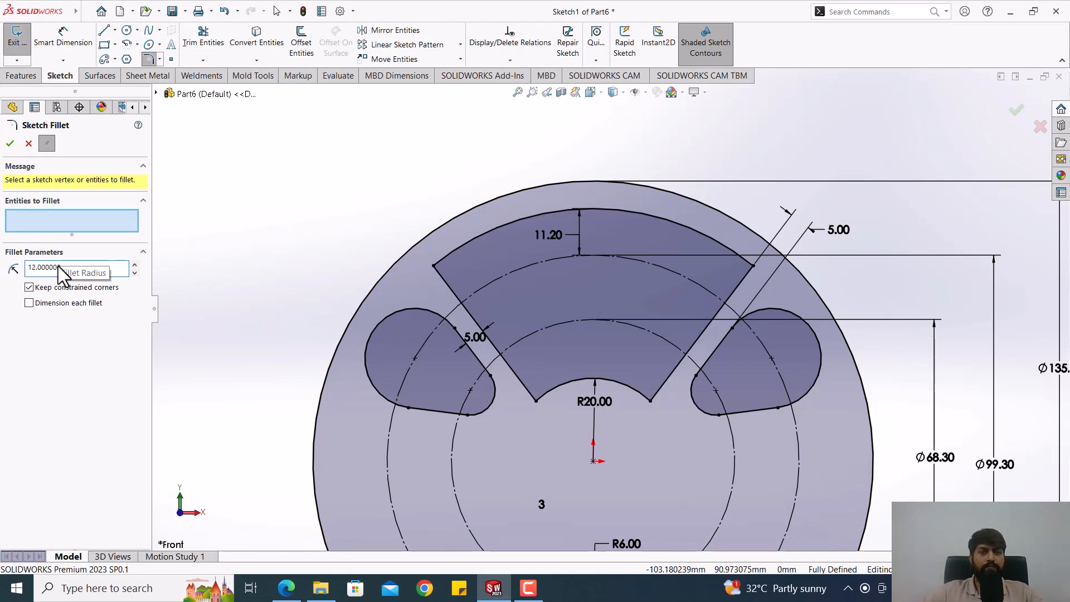
pyautogui.click(437, 266)
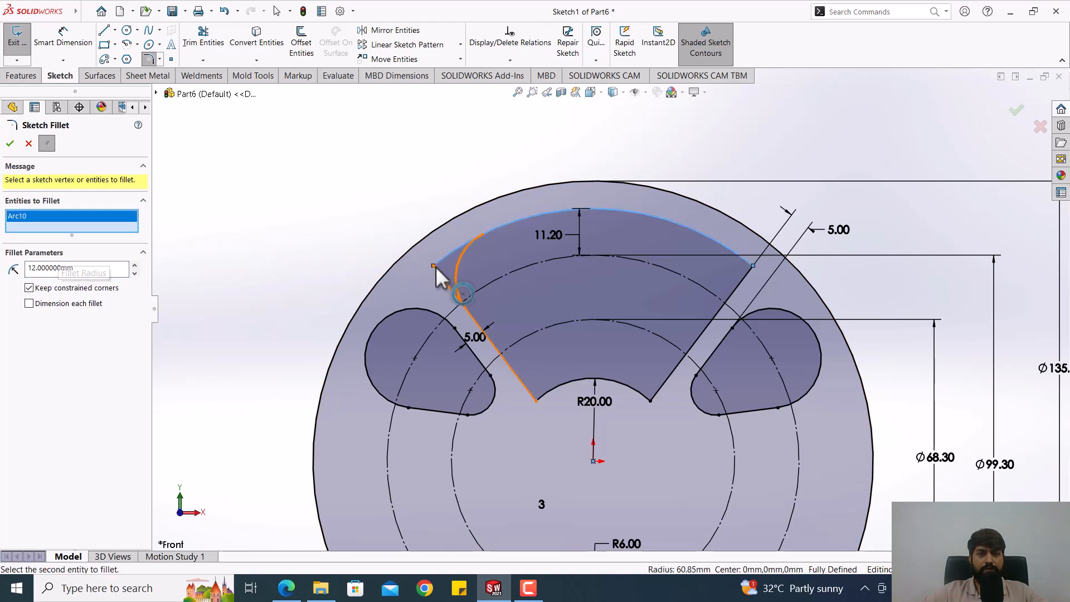
pyautogui.click(434, 266)
pyautogui.click(751, 281)
pyautogui.click(753, 267)
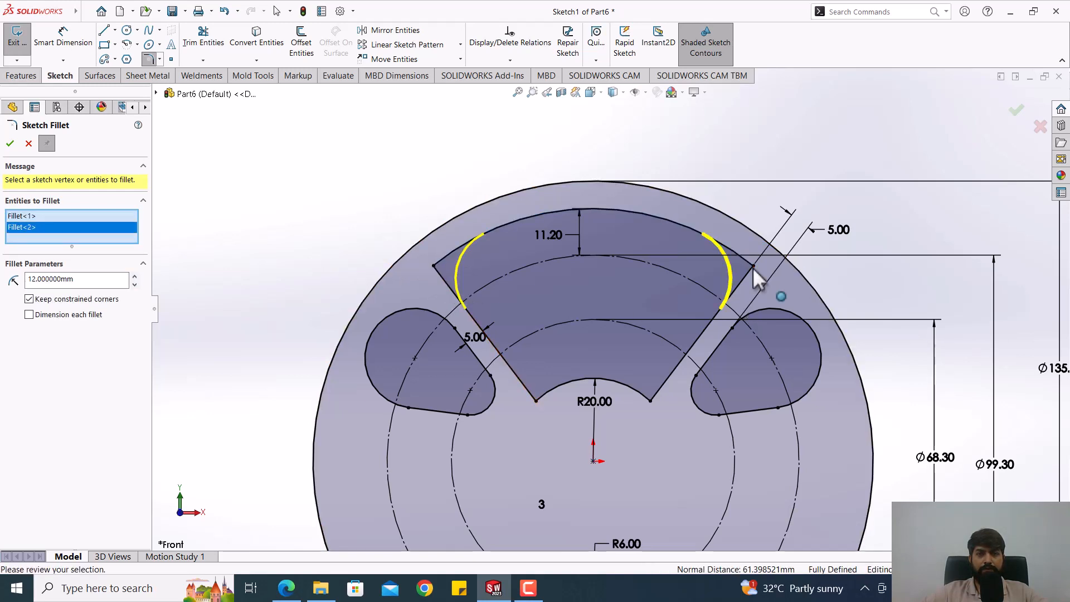
pyautogui.click(10, 144)
# Step: Fillet the two inner corners of the sector, beside its 20 mm radius arc, with a 6 mm radius
pyautogui.doubleClick(77, 268)
pyautogui.write('6')
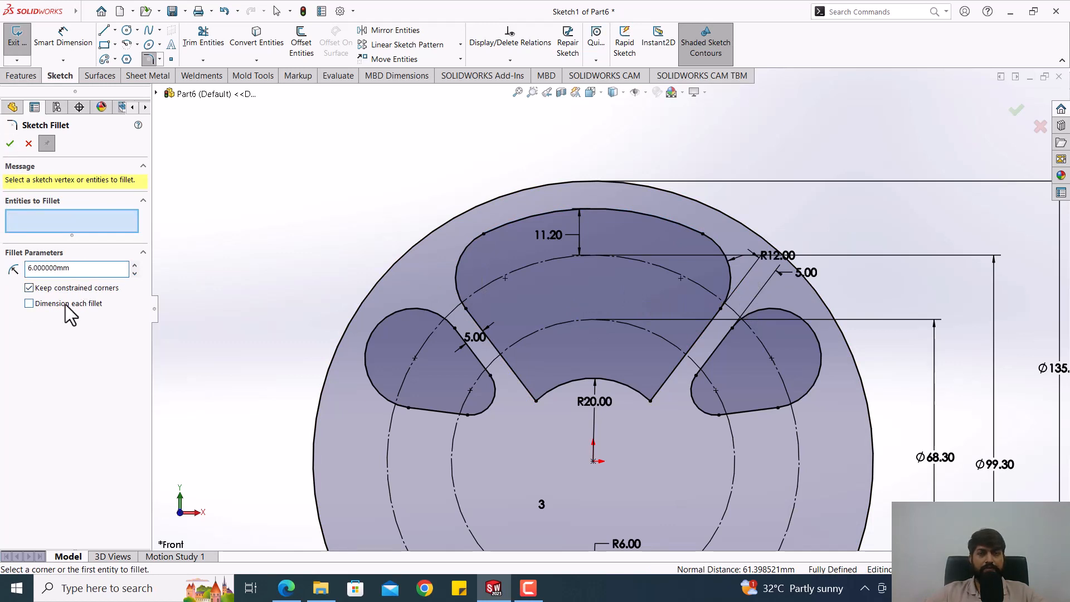
pyautogui.click(538, 399)
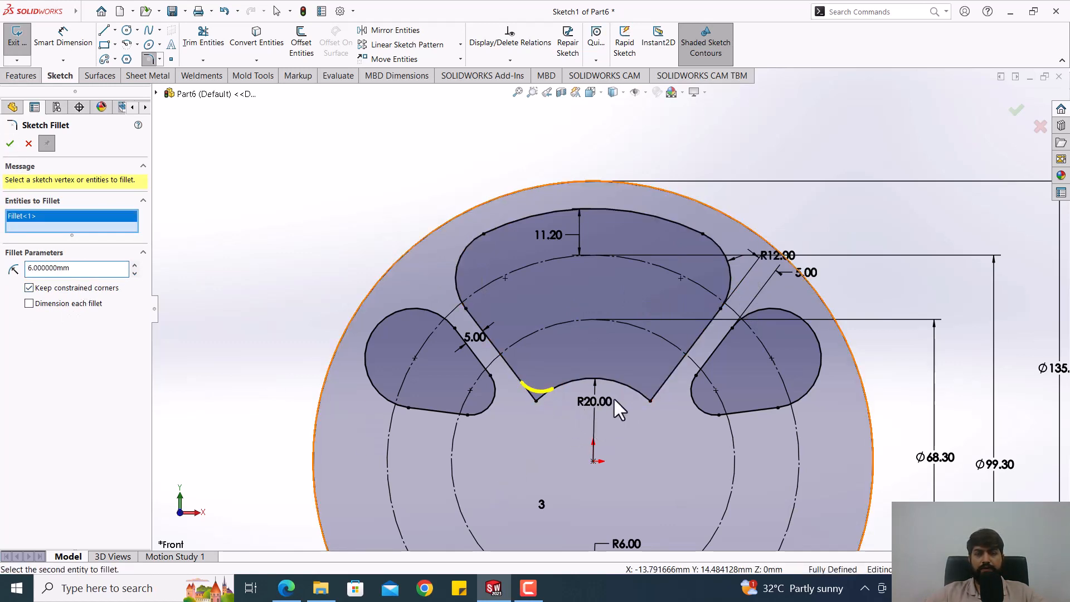
pyautogui.click(650, 400)
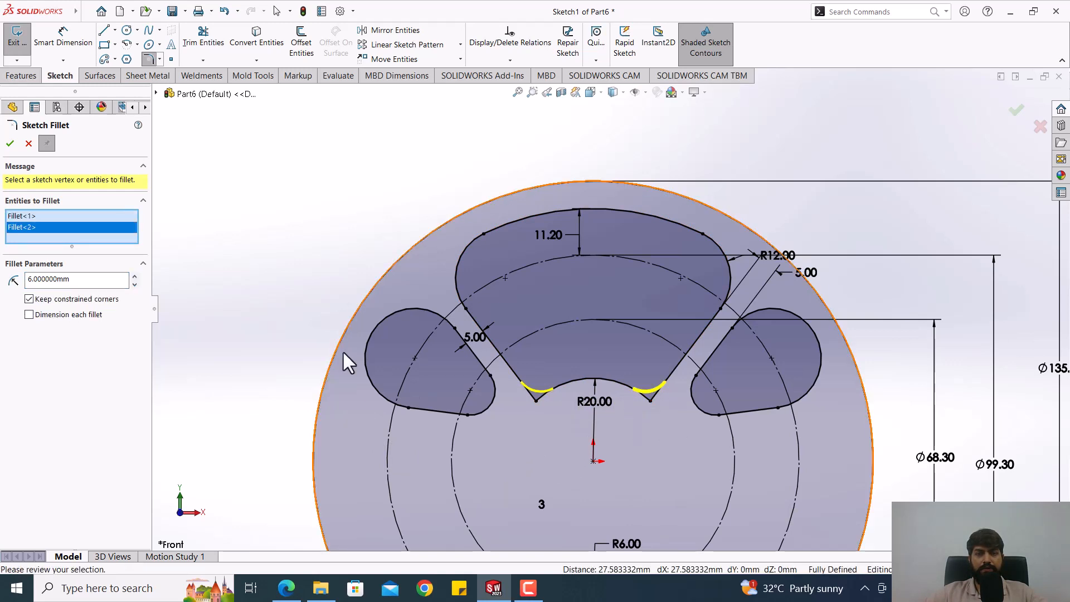
pyautogui.click(10, 145)
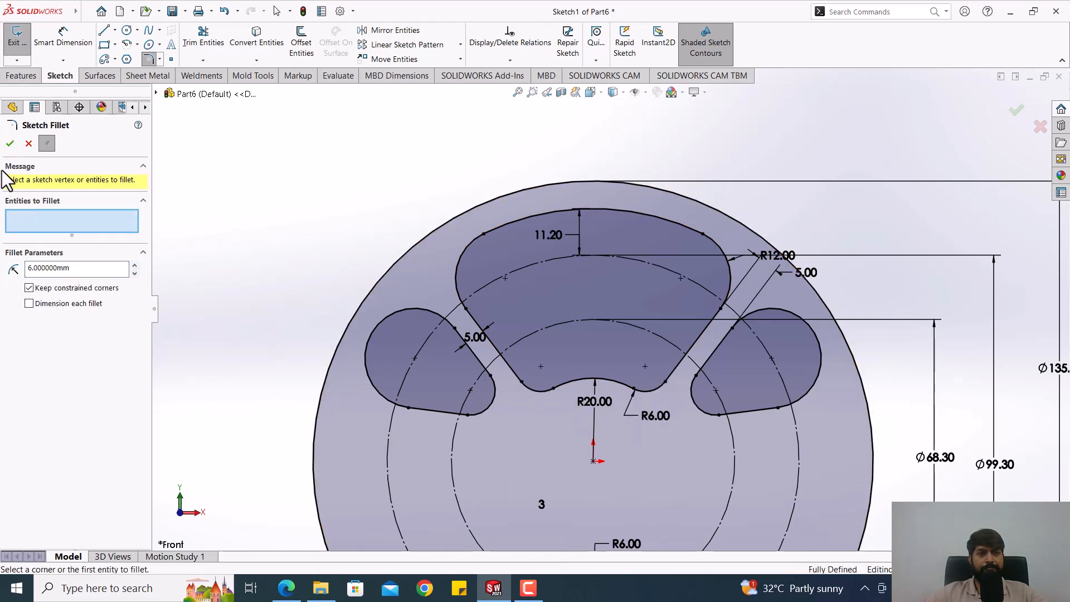
pyautogui.click(10, 144)
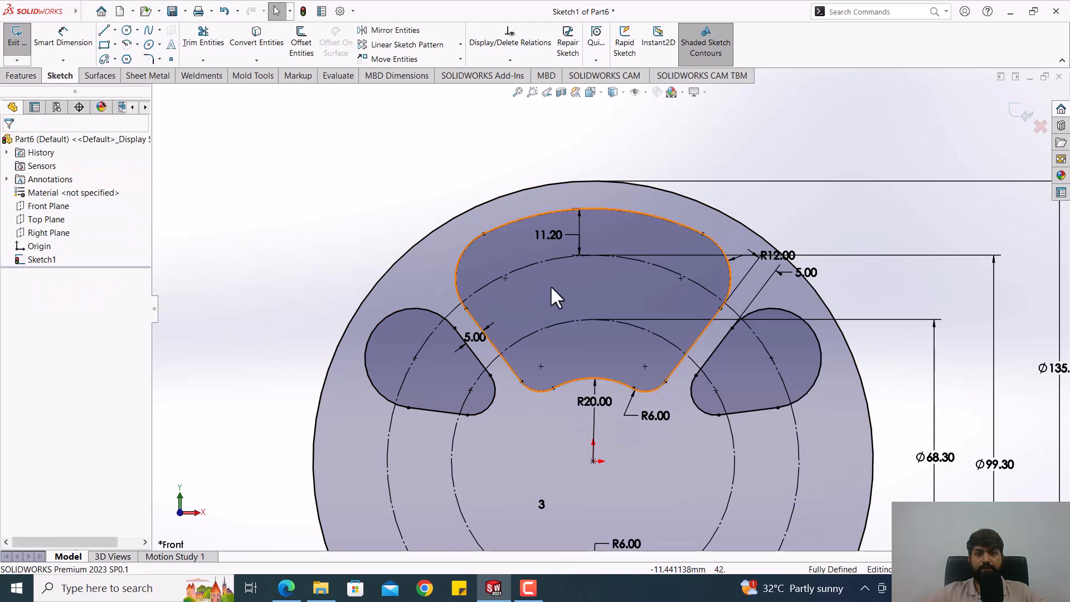
# Step: Circular-pattern the whole rounded sector contour about the origin with 3 equally spaced instances over 360 degrees
pyautogui.click(575, 292)
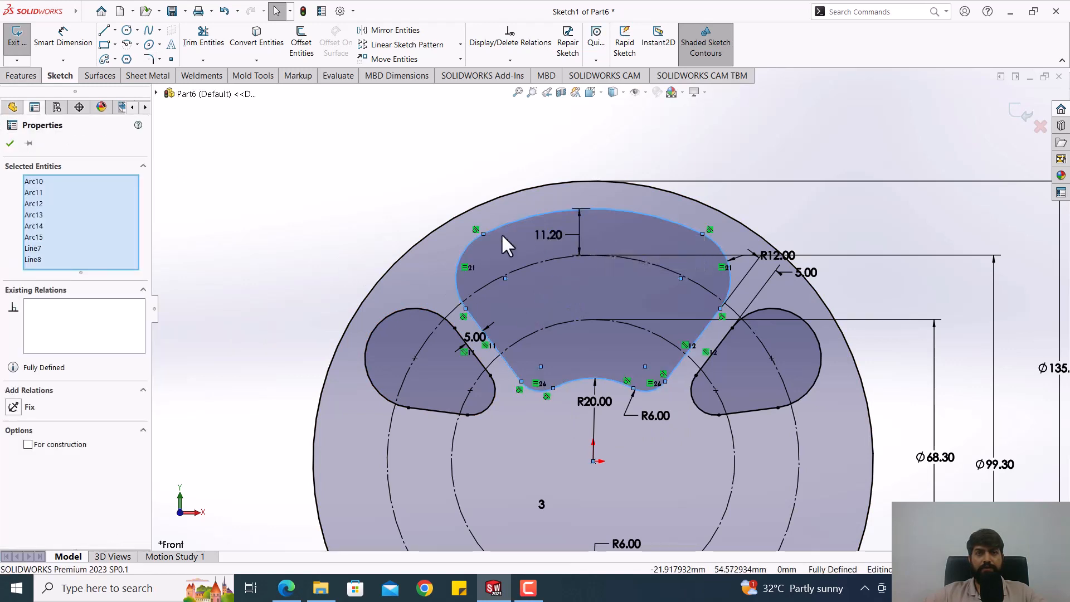
pyautogui.click(461, 45)
pyautogui.click(407, 74)
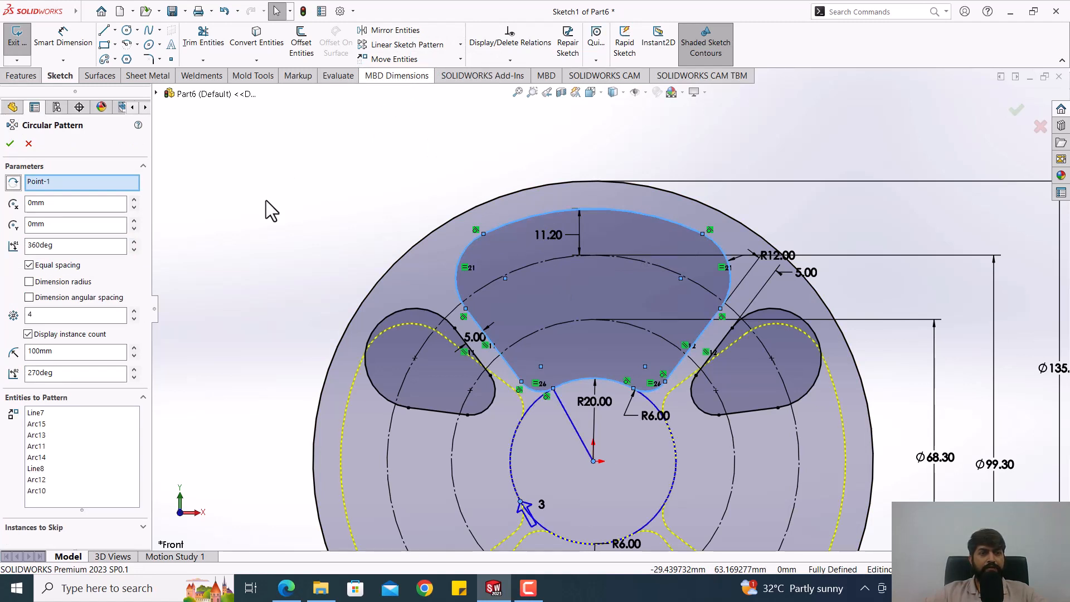
pyautogui.click(20, 316)
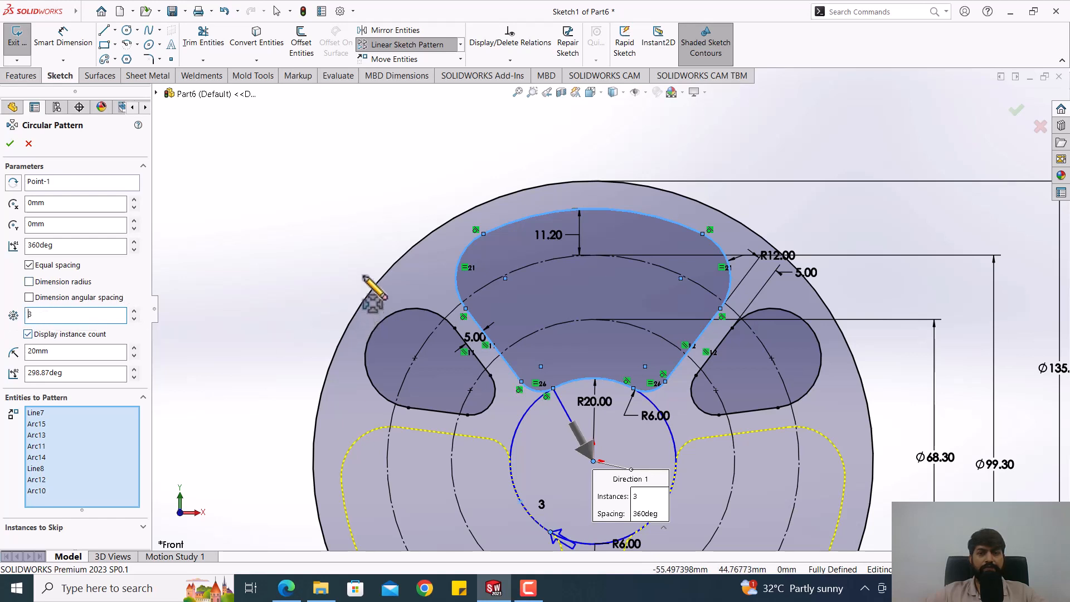
pyautogui.scroll(3, 608, 312)
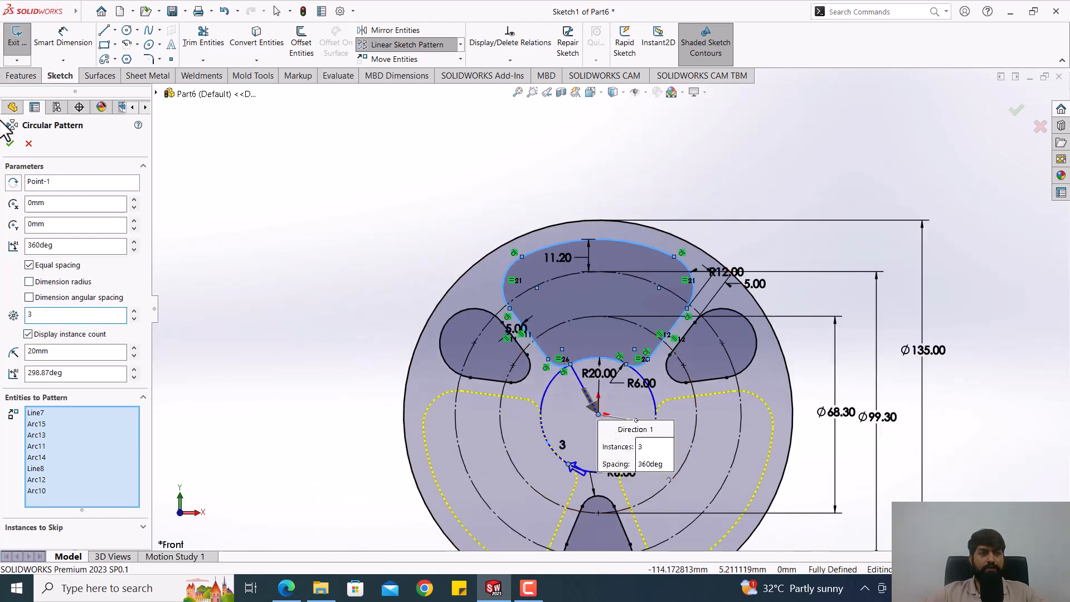
pyautogui.click(12, 145)
# Step: Look over the complete wheel sketch and exit it, keeping its geometry
pyautogui.press('f')
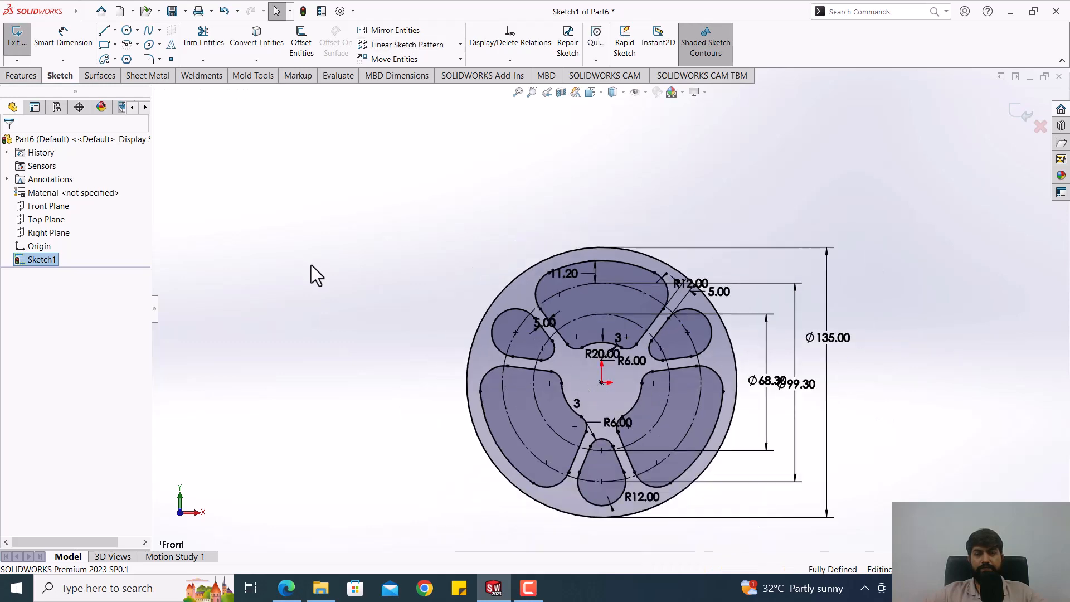
pyautogui.scroll(-5, 609, 380)
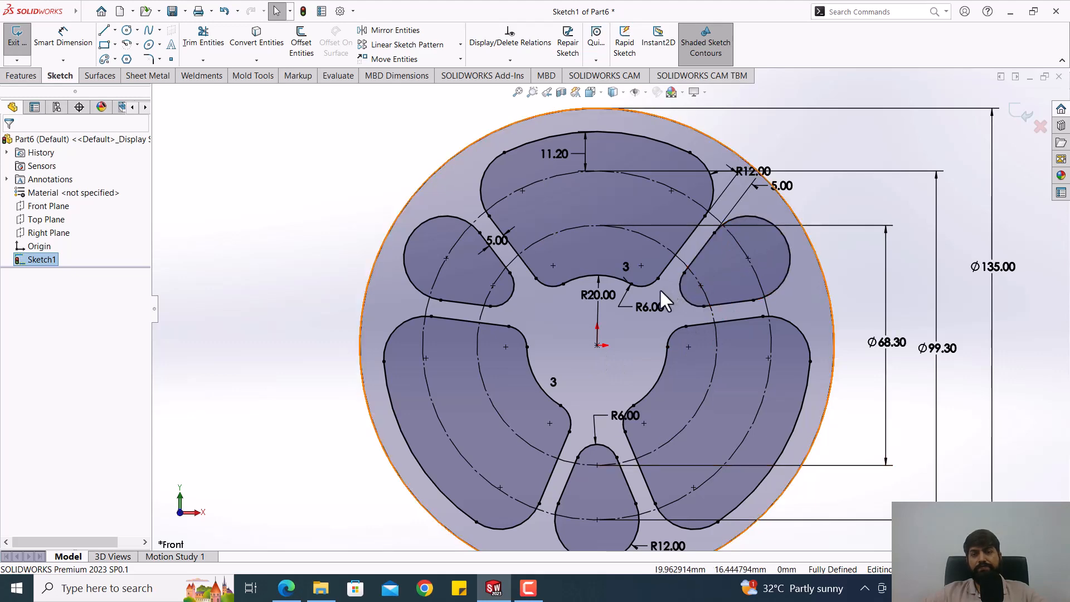
pyautogui.scroll(-1, 666, 287)
pyautogui.scroll(3, 529, 343)
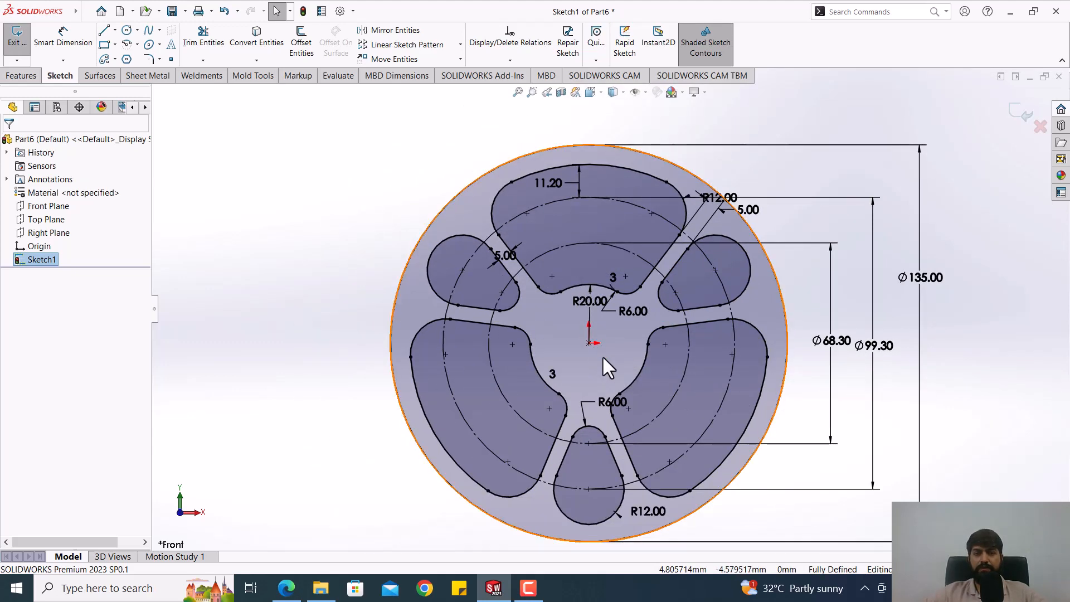
pyautogui.scroll(-1, 602, 356)
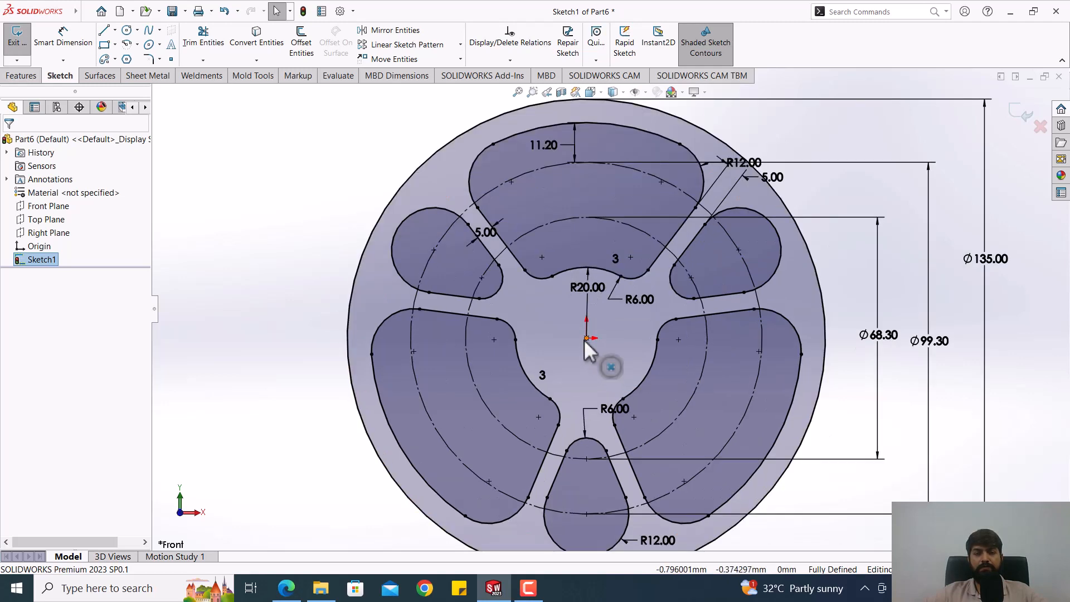
pyautogui.scroll(1, 584, 340)
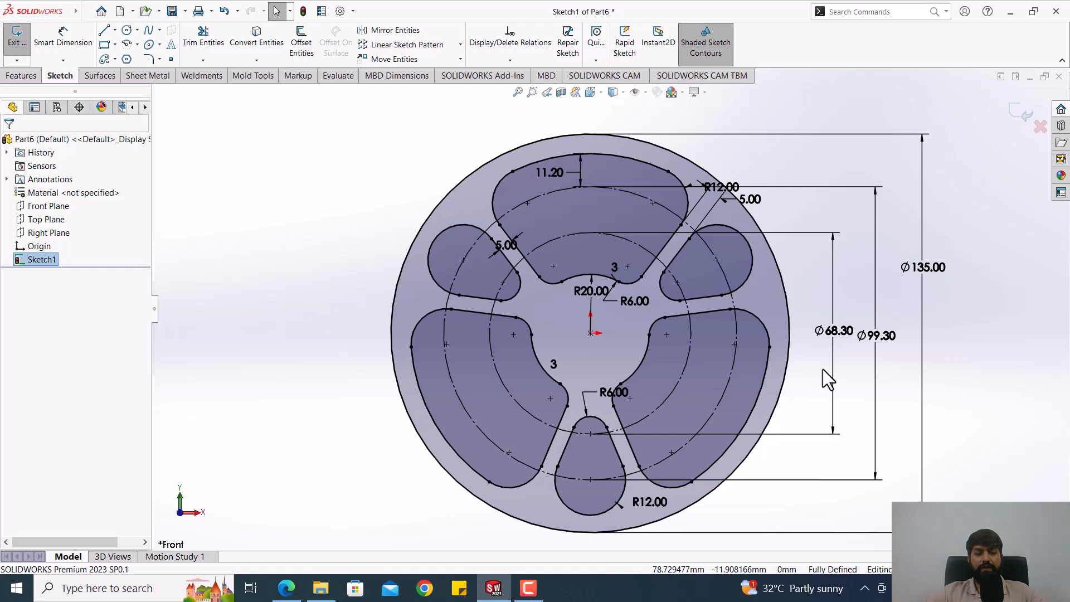
pyautogui.click(1022, 111)
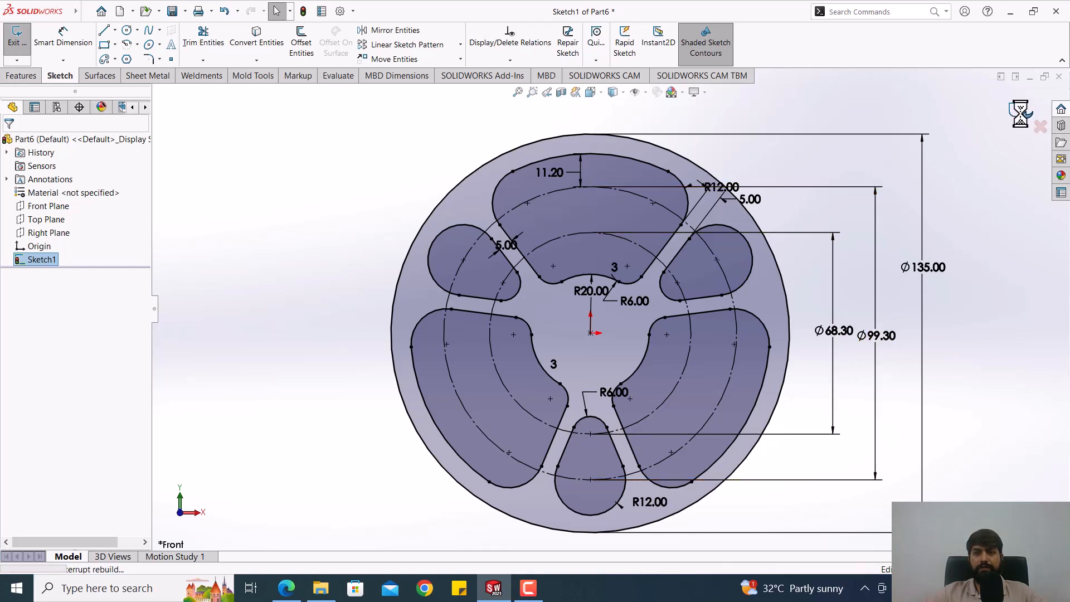
pyautogui.moveTo(894, 295)
pyautogui.mouseDown(button='middle')
pyautogui.moveTo(836, 316)
pyautogui.moveTo(848, 332)
pyautogui.moveTo(841, 325)
pyautogui.mouseUp(button='middle')
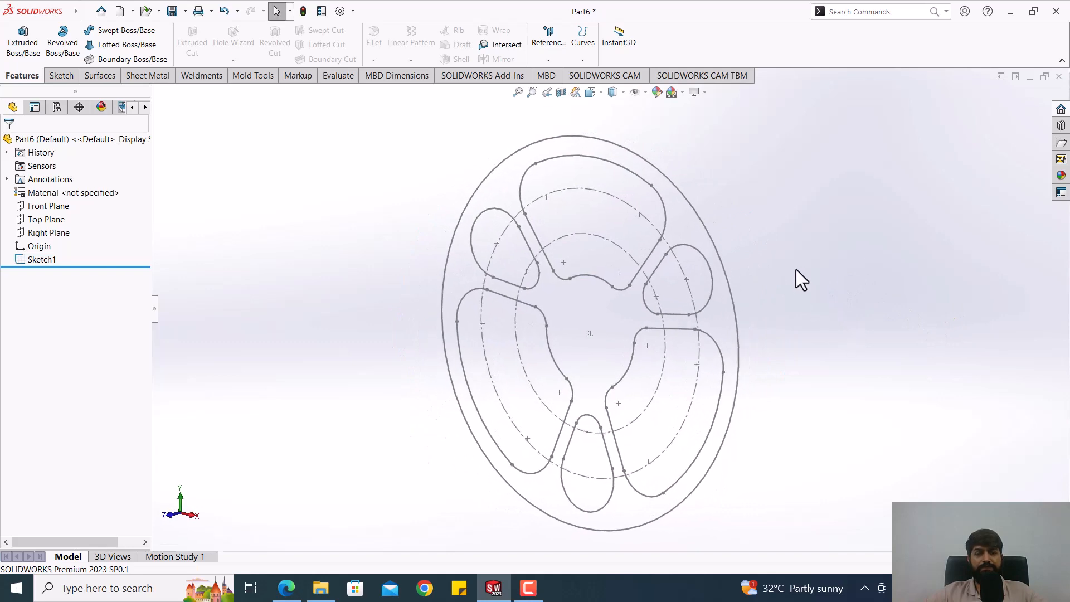